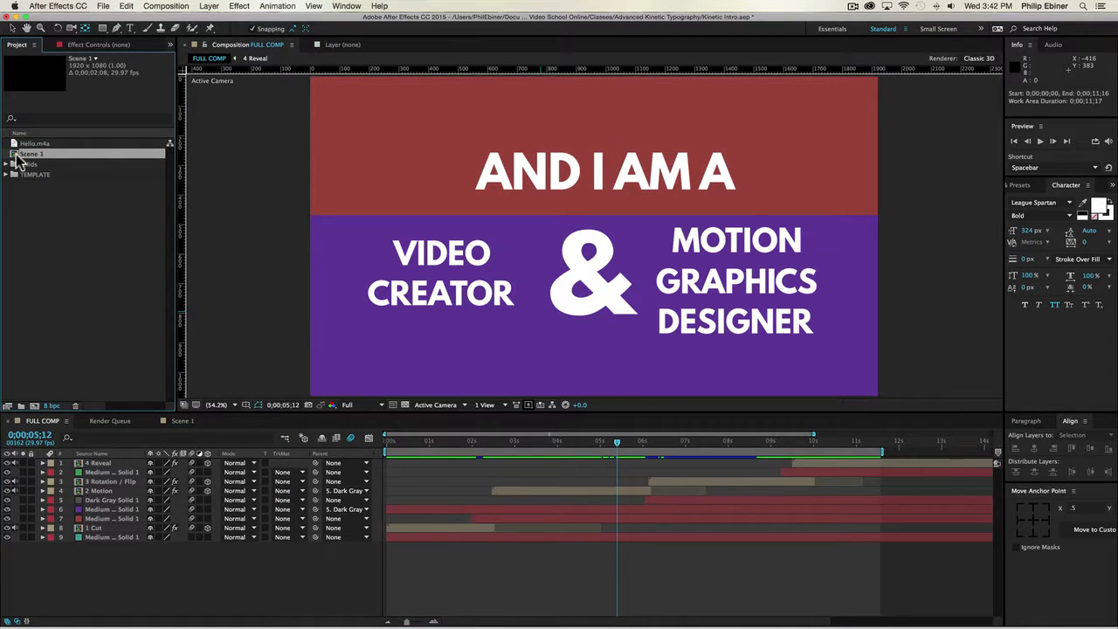
Duplicate the Scene 1 composition and delete every text layer from the copy, leaving only the Hello.m4a audio layer.
{"action": "key", "text": "super+d"}
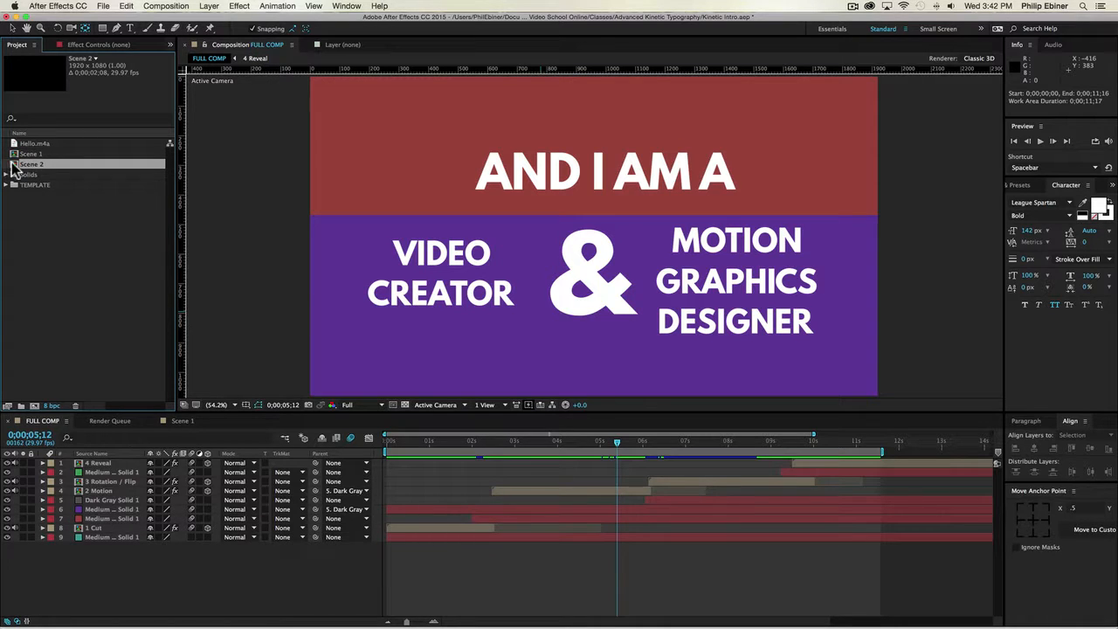
{"action": "double_click", "coordinate": [12, 166]}
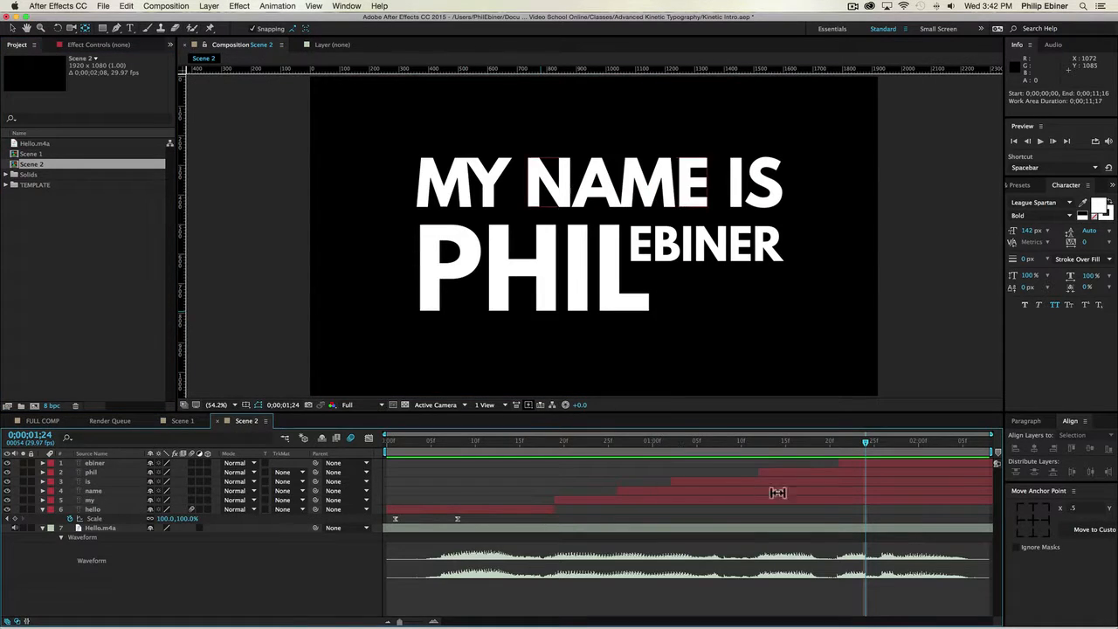
{"action": "left_click", "coordinate": [865, 462]}
{"action": "left_click", "coordinate": [462, 510], "text": "shift"}
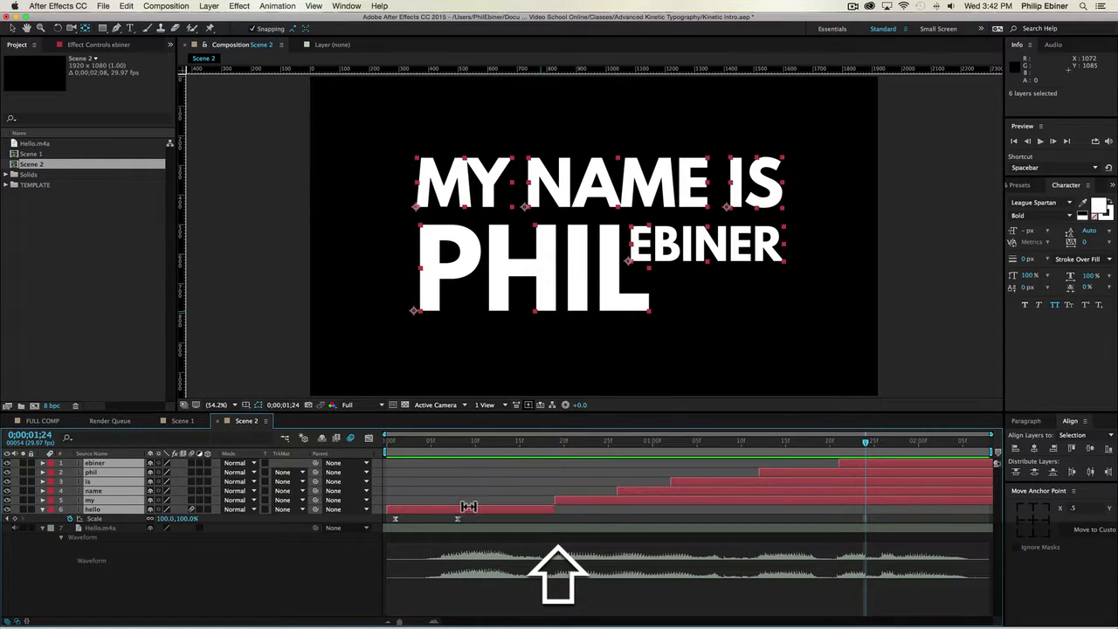
{"action": "key", "text": "BackSpace"}
Shift the Hello.m4a layer to start at -0;00;02;14, extend its end to 0;00;02;11, and preview the audio.
{"action": "key", "text": "v"}
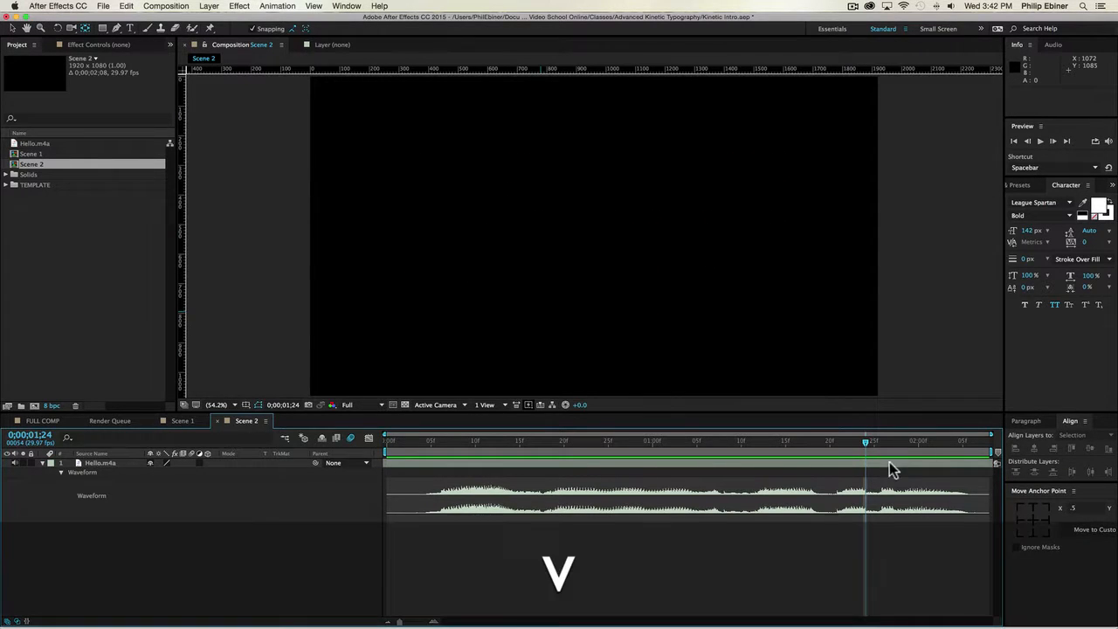
{"action": "left_click_drag", "start_coordinate": [948, 462], "coordinate": [399, 468]}
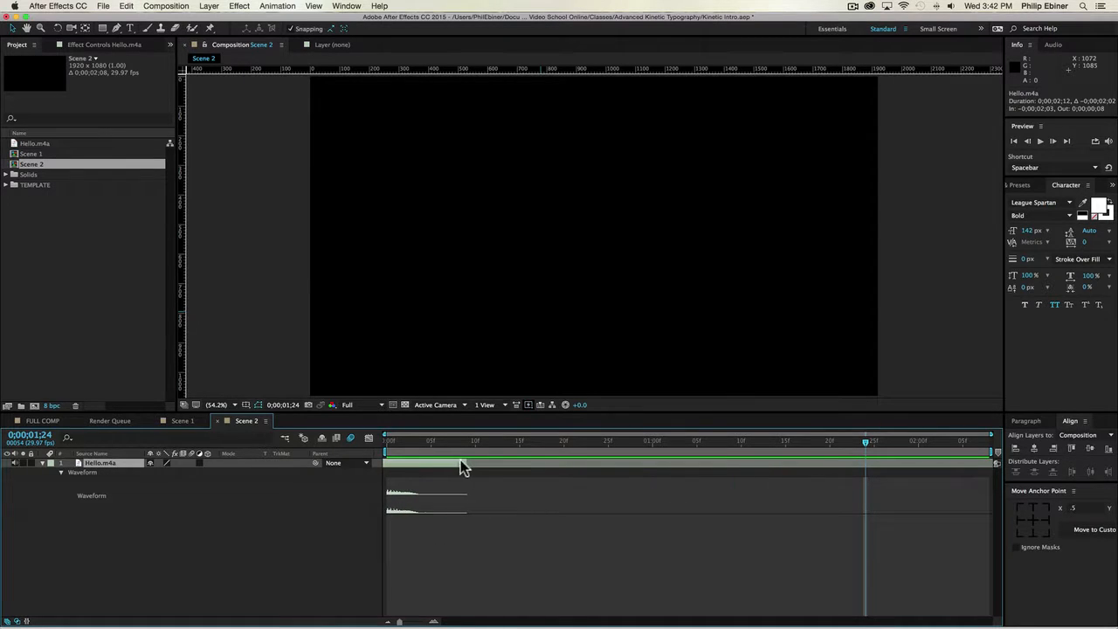
{"action": "left_click_drag", "start_coordinate": [466, 461], "coordinate": [852, 468]}
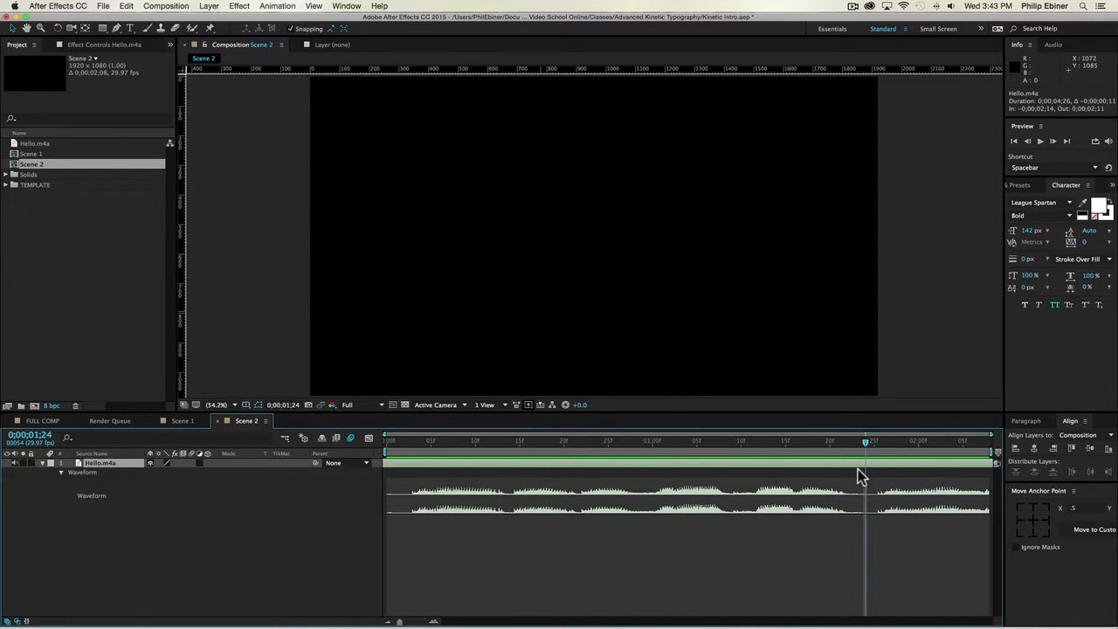
{"action": "key", "text": "KP_0"}
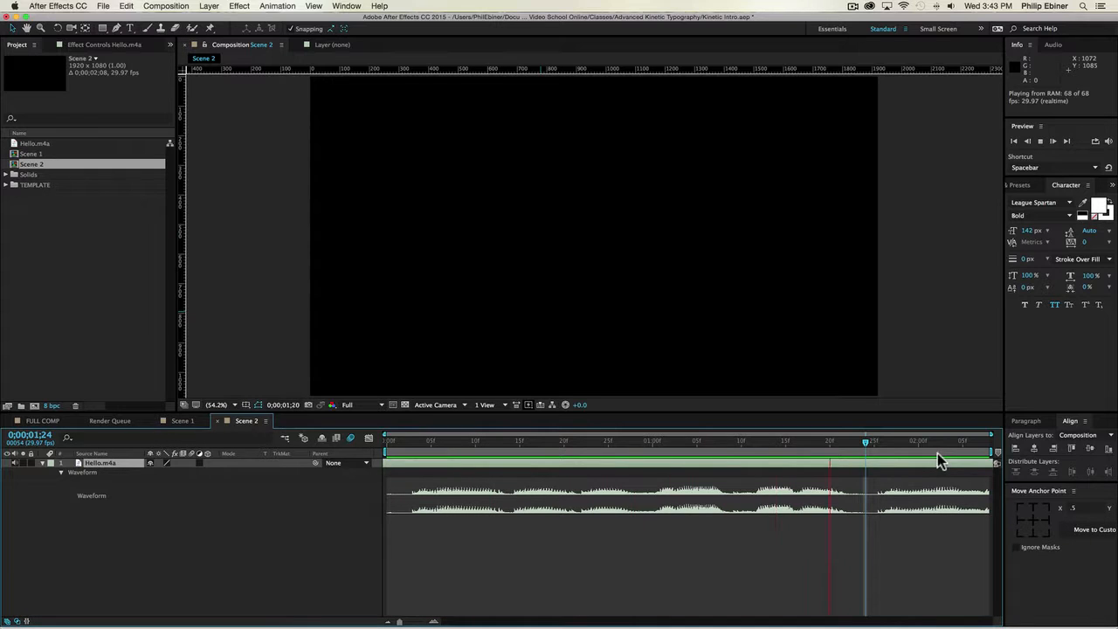
{"action": "key", "text": "space"}
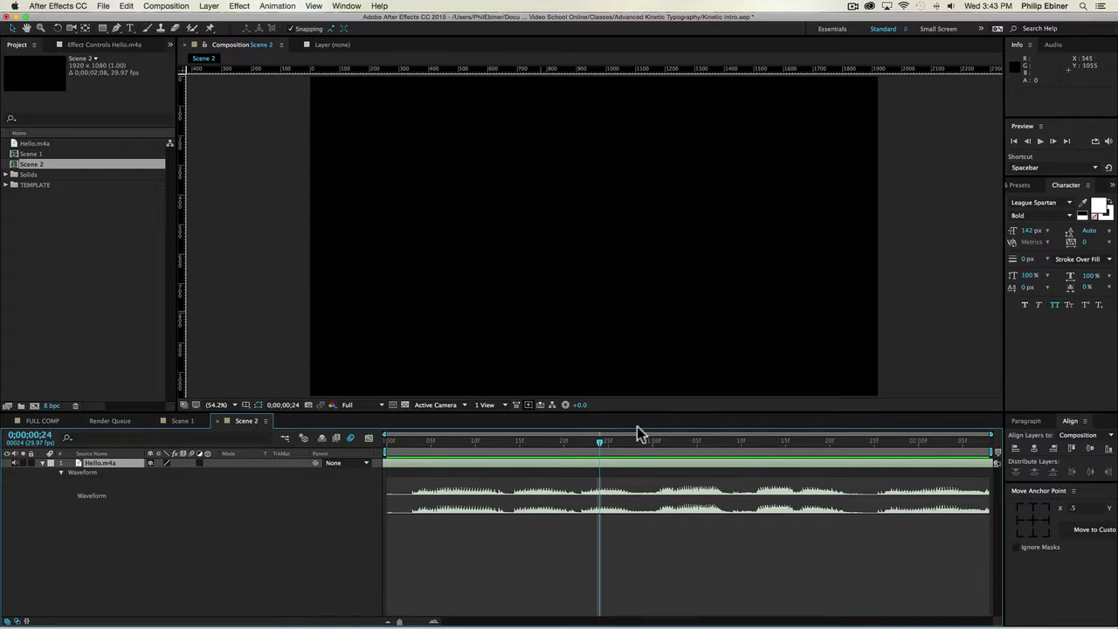
Set the composition duration to 0;00;05;08 and extend the end of the Hello.m4a layer to 0;00;05;17.
{"action": "left_click", "coordinate": [166, 6]}
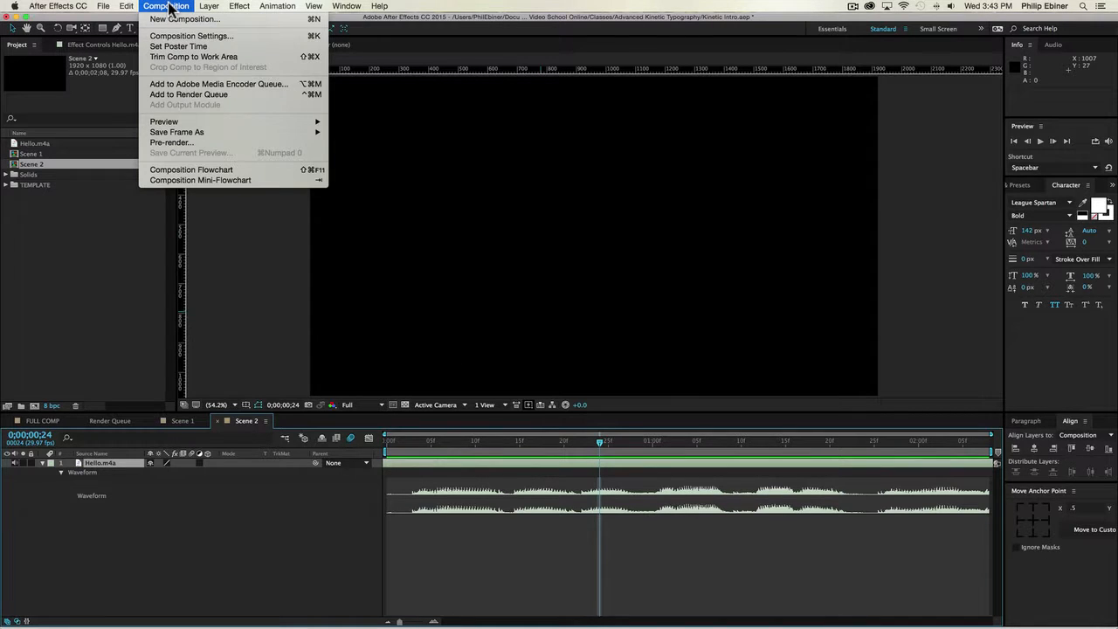
{"action": "left_click", "coordinate": [185, 36]}
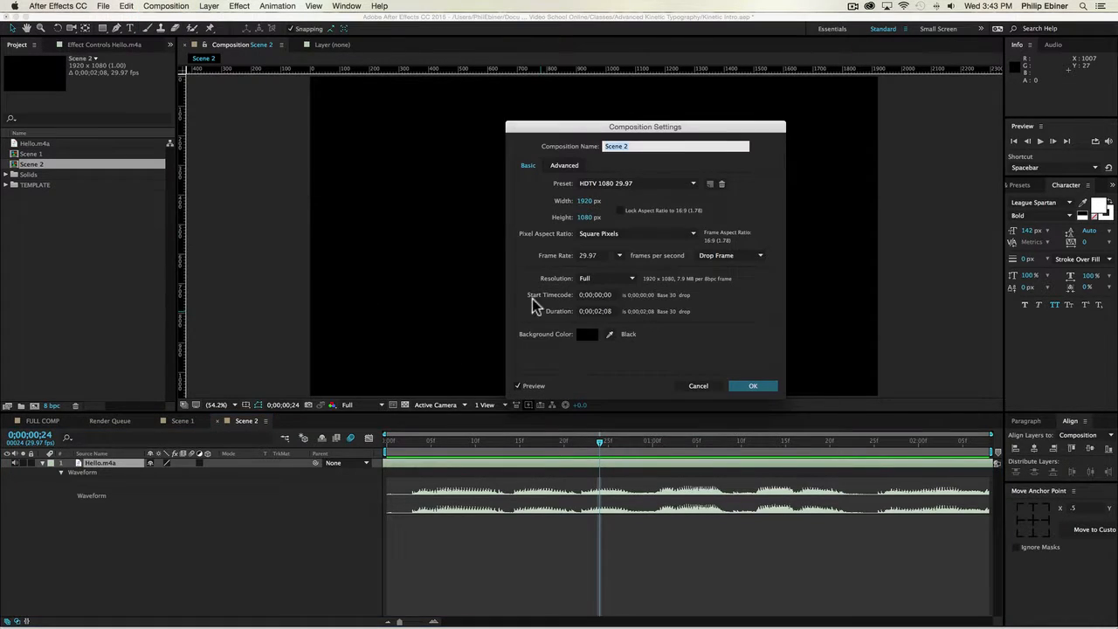
{"action": "left_click", "coordinate": [603, 312]}
{"action": "key", "text": "Delete"}
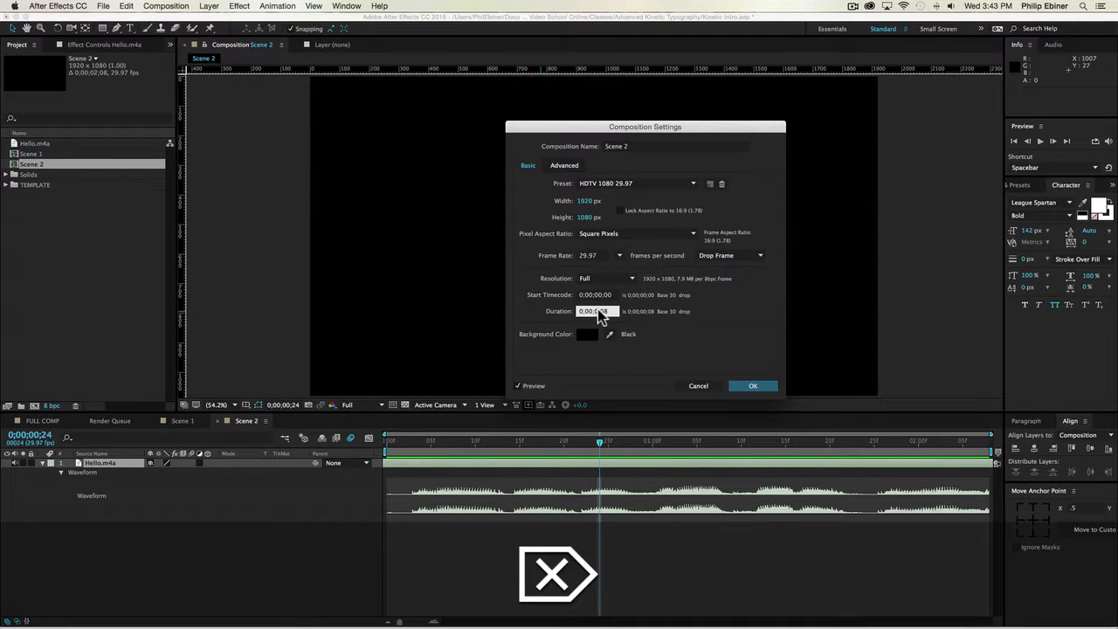
{"action": "type", "text": "5"}
{"action": "key", "text": "Return"}
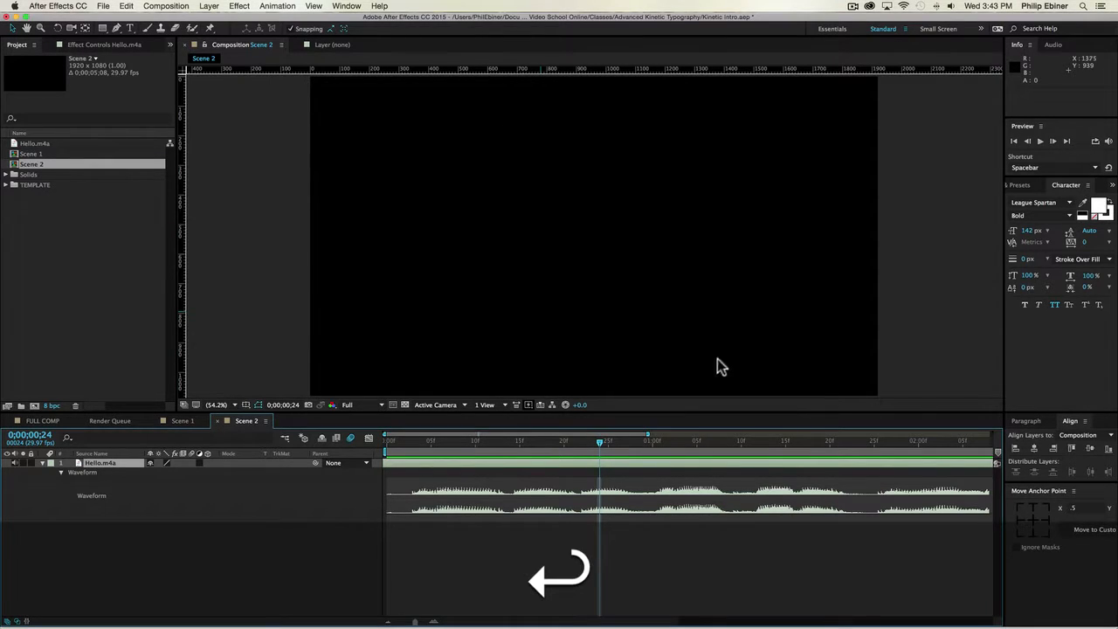
{"action": "left_click_drag", "start_coordinate": [648, 434], "coordinate": [895, 434]}
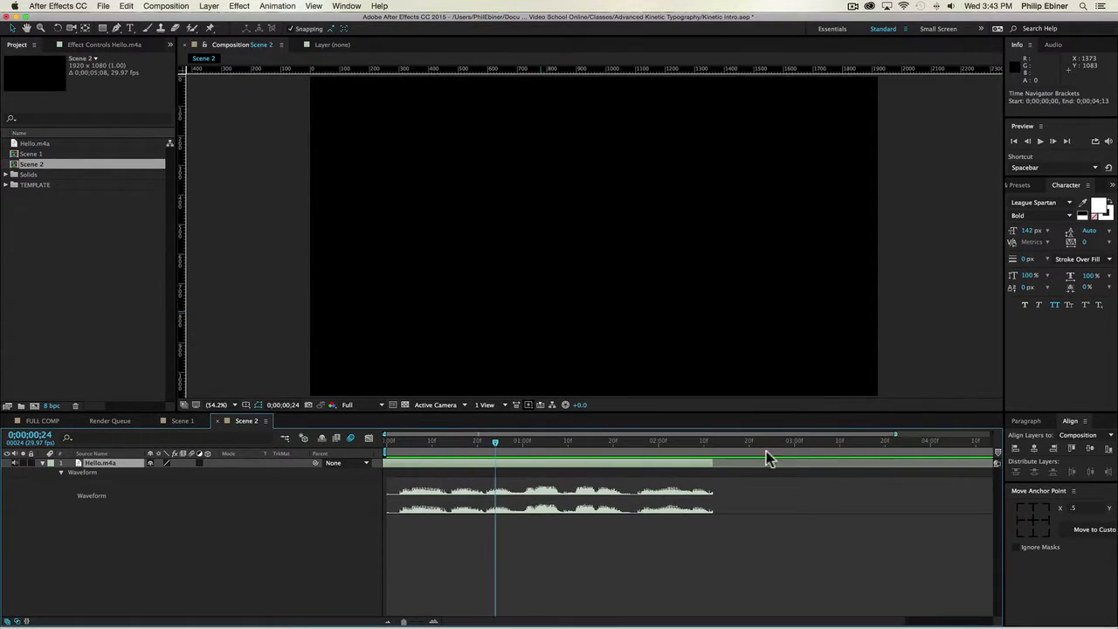
{"action": "left_click_drag", "start_coordinate": [711, 460], "coordinate": [998, 448]}
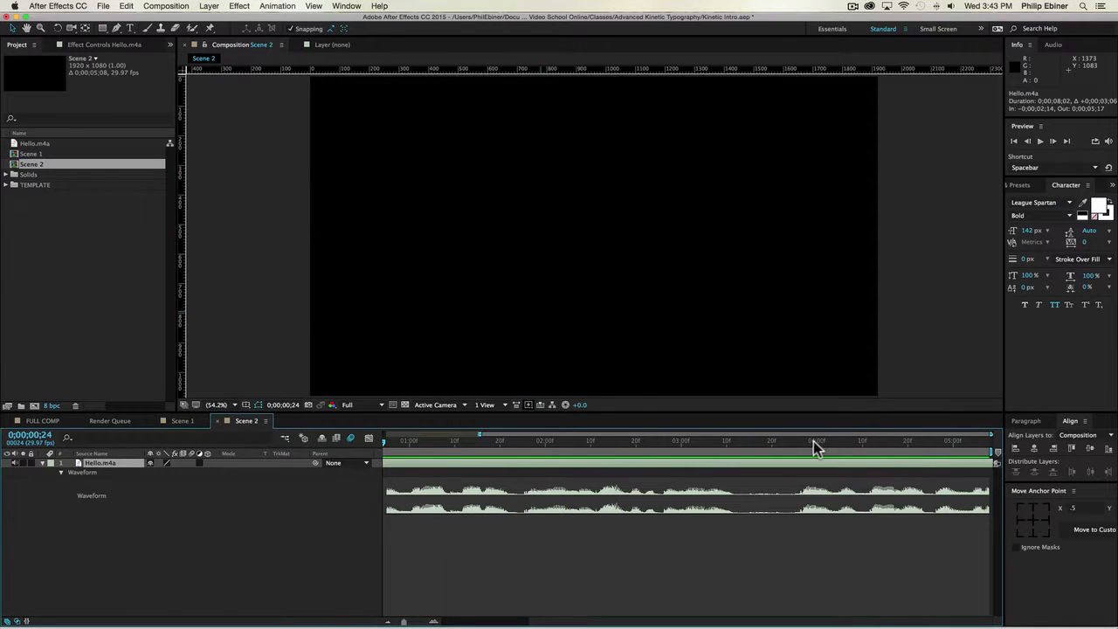
Shorten the work area to 0;00;03;14 at the pause in the speech, trim the composition to it, and preview the audio.
{"action": "scroll", "coordinate": [814, 441], "scroll_direction": "left", "scroll_amount": 5}
{"action": "left_click_drag", "start_coordinate": [850, 441], "coordinate": [793, 468]}
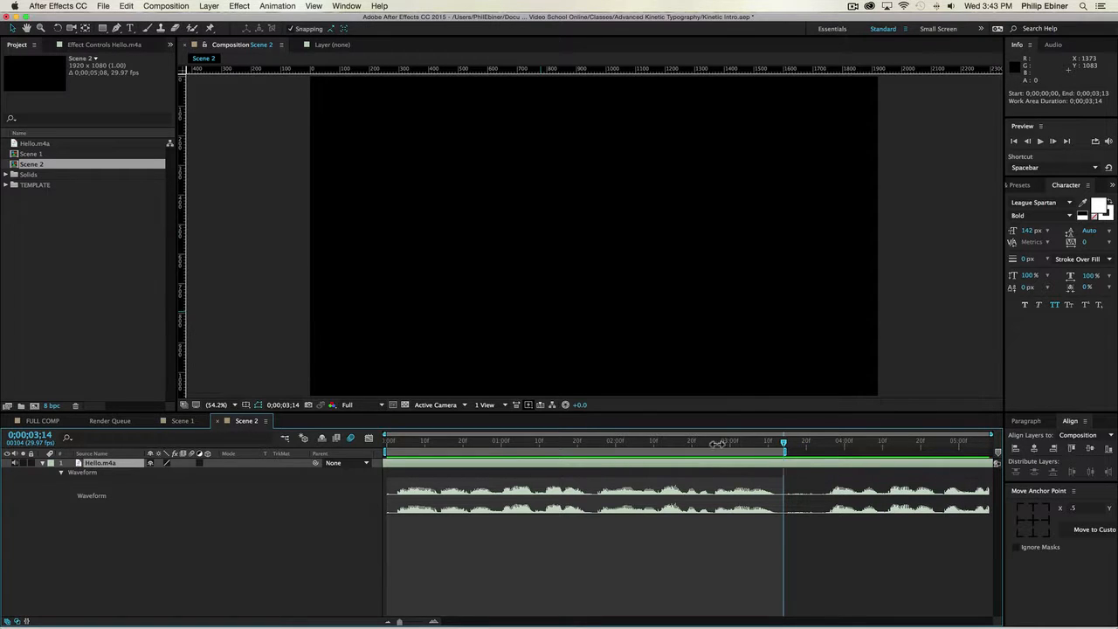
{"action": "left_click", "coordinate": [190, 6]}
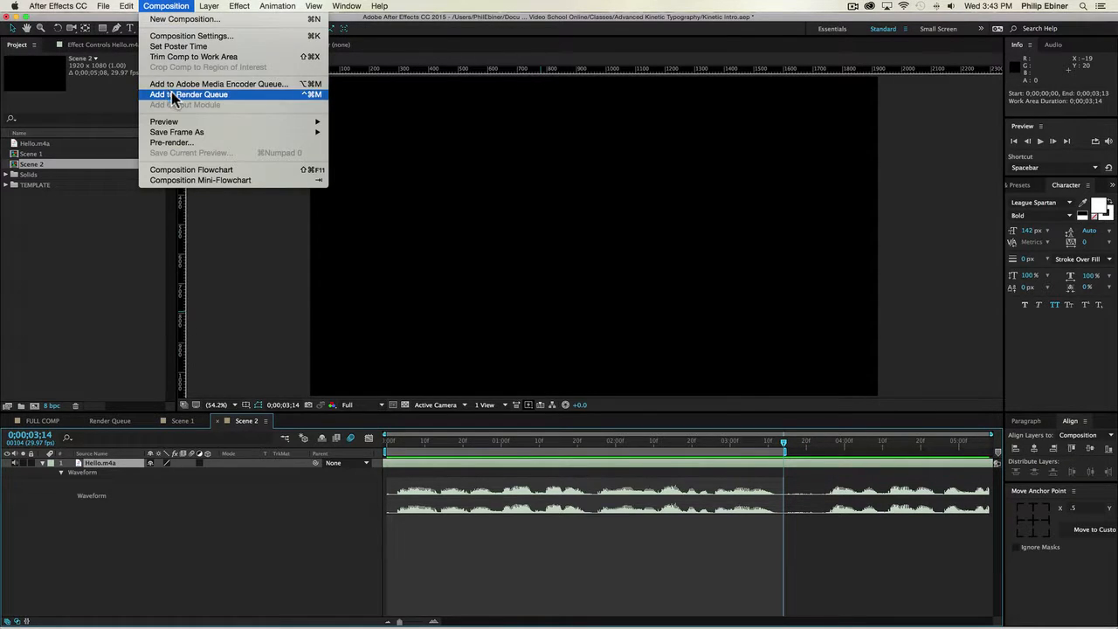
{"action": "left_click", "coordinate": [230, 59]}
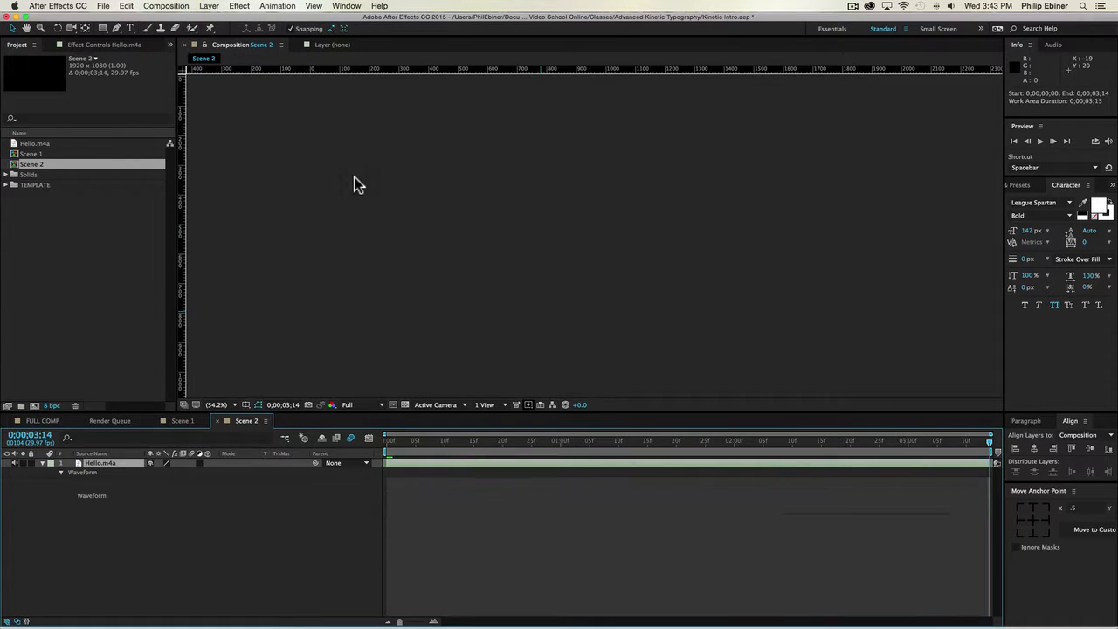
{"action": "left_click", "coordinate": [578, 441]}
{"action": "key", "text": "KP_0"}
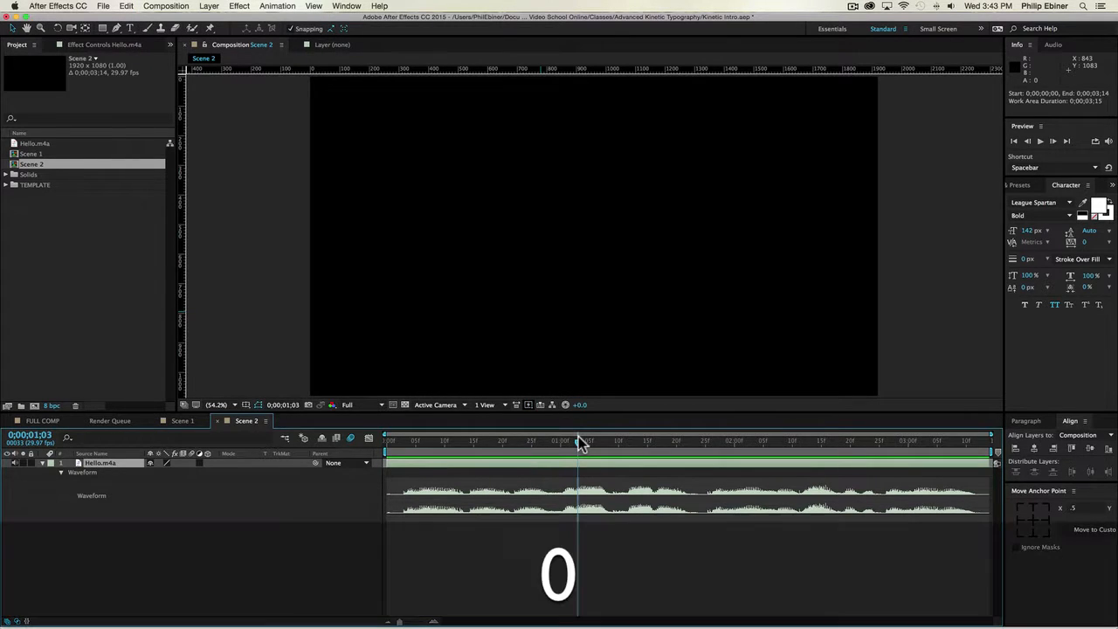
{"action": "key", "text": "space"}
{"action": "left_click", "coordinate": [744, 578]}
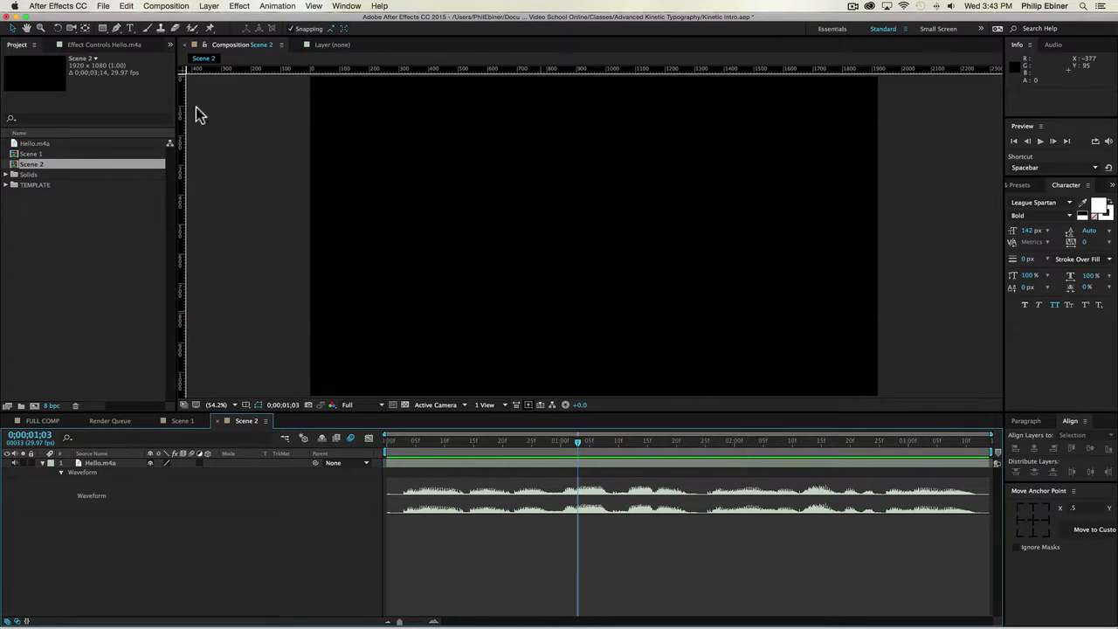
Add a text layer reading "And" in the upper middle of the composition.
{"action": "left_click", "coordinate": [131, 28]}
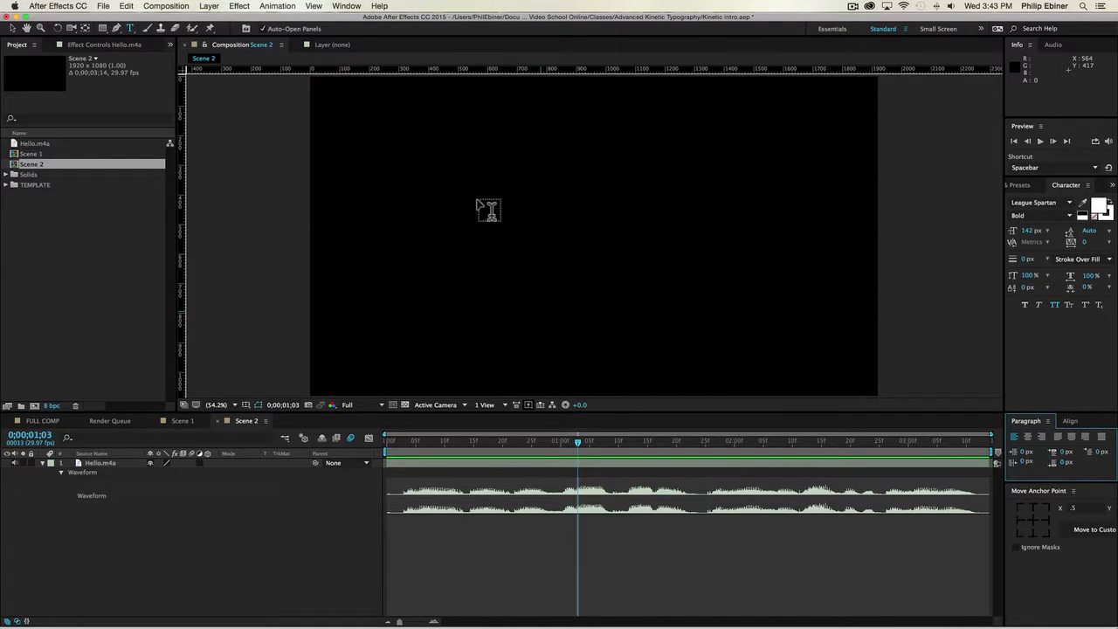
{"action": "left_click", "coordinate": [478, 198]}
{"action": "type", "text": "AND"}
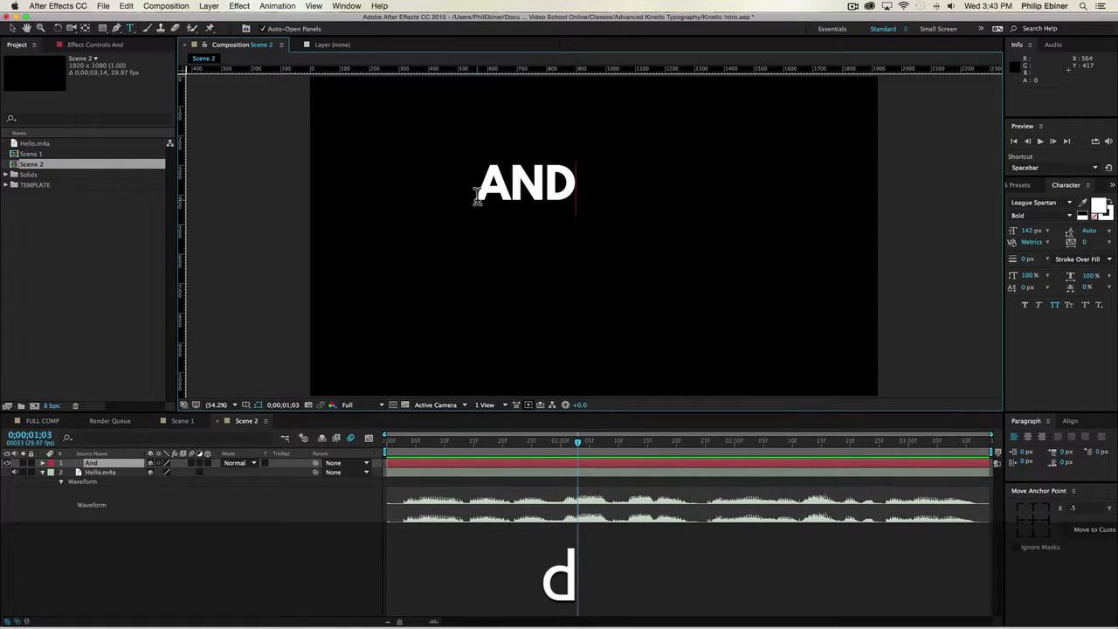
{"action": "left_click", "coordinate": [517, 467]}
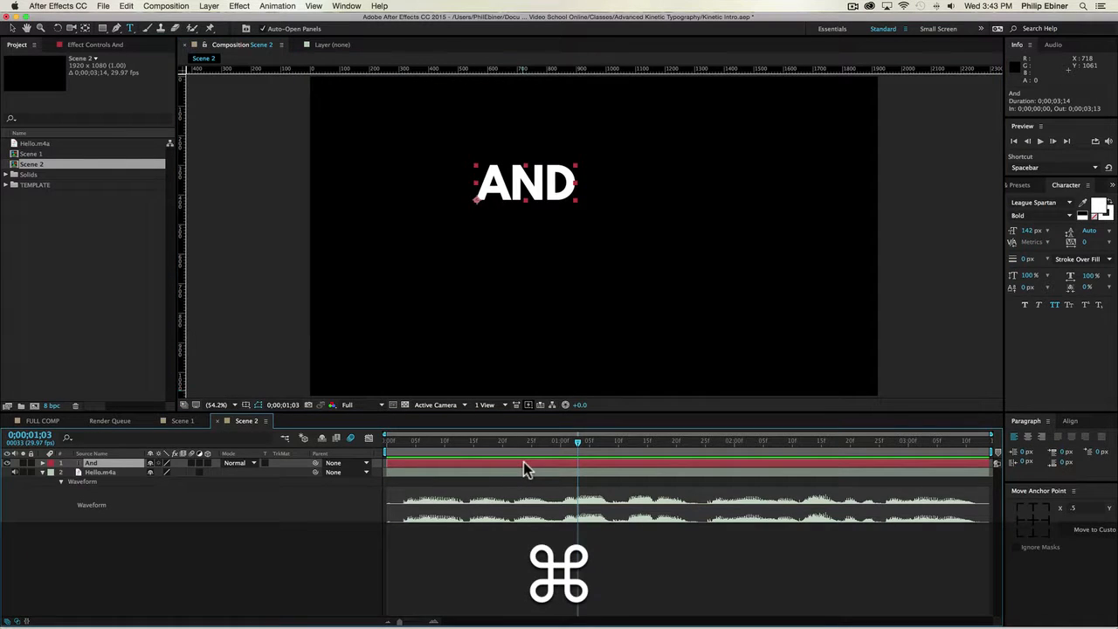
Duplicate the "And" text layer twice in succession, changing the copies to read "I" and "Am".
{"action": "key", "text": "super+d"}
{"action": "double_click", "coordinate": [524, 464]}
{"action": "type", "text": "I"}
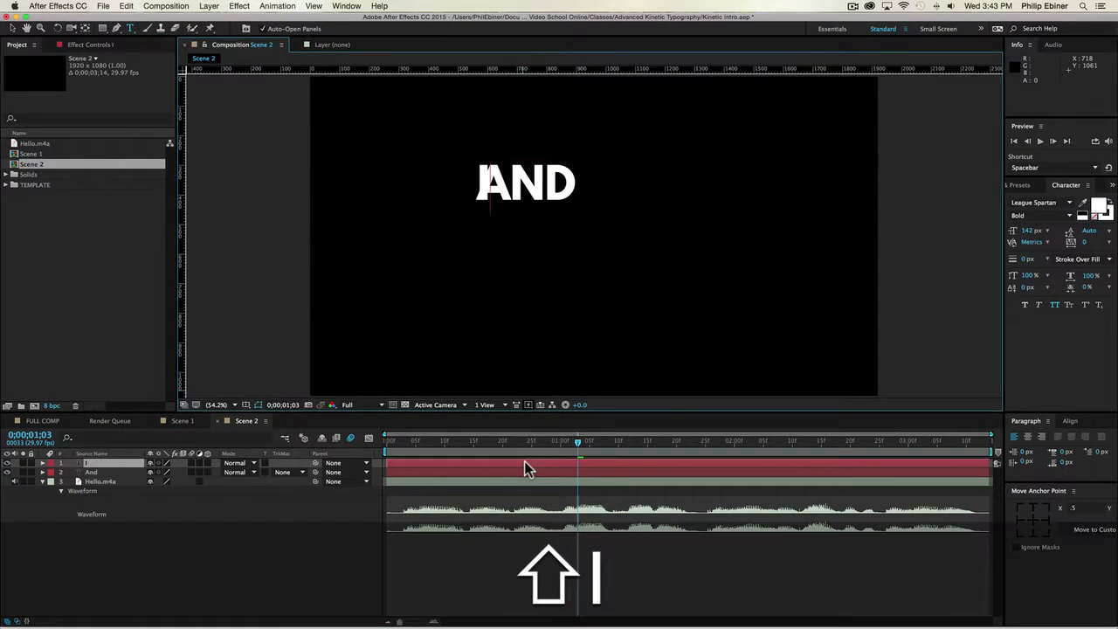
{"action": "left_click", "coordinate": [524, 468]}
{"action": "key", "text": "super+d"}
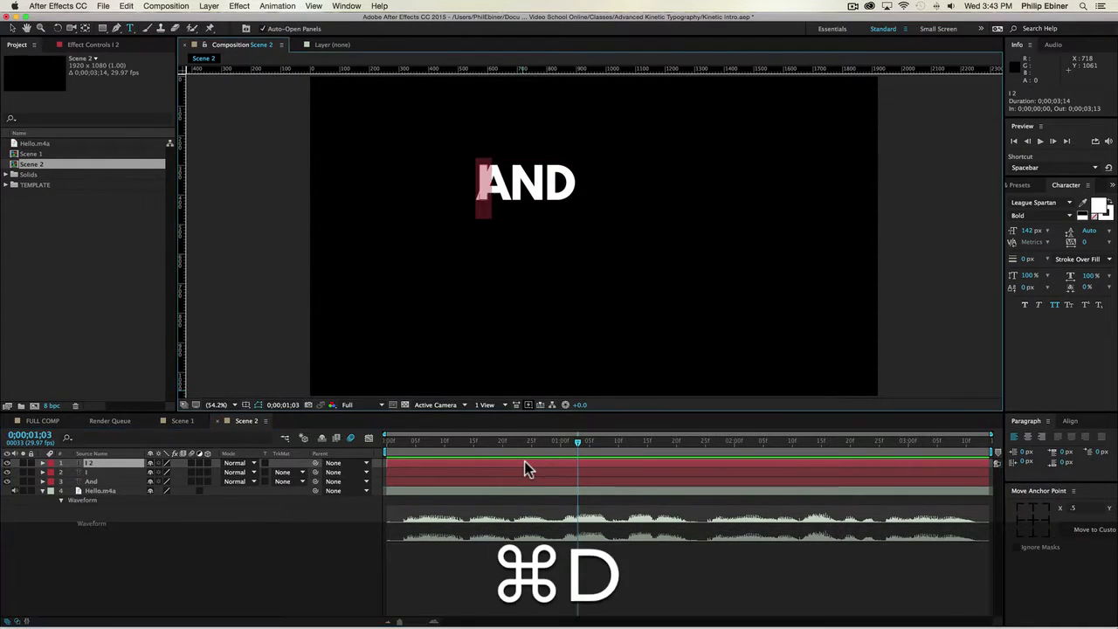
{"action": "type", "text": "AM"}
{"action": "left_click", "coordinate": [524, 468]}
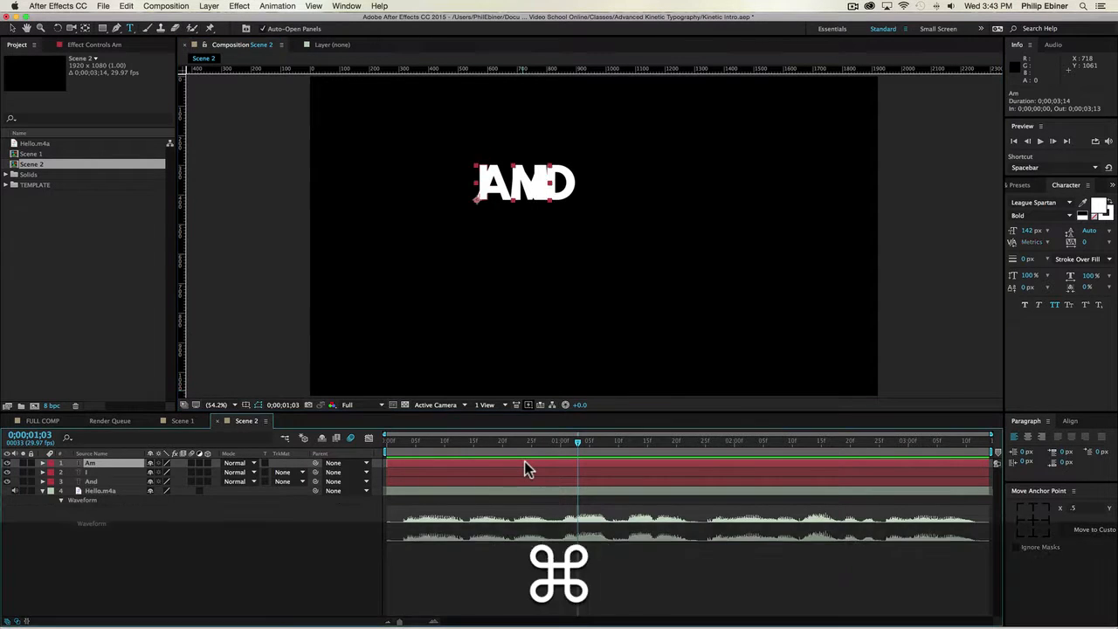
Make text layers reading "A" and "Video" by duplicating the top text layer and replacing its text each time.
{"action": "key", "text": "super+d"}
{"action": "double_click", "coordinate": [524, 467]}
{"action": "type", "text": "A"}
{"action": "left_click", "coordinate": [524, 467]}
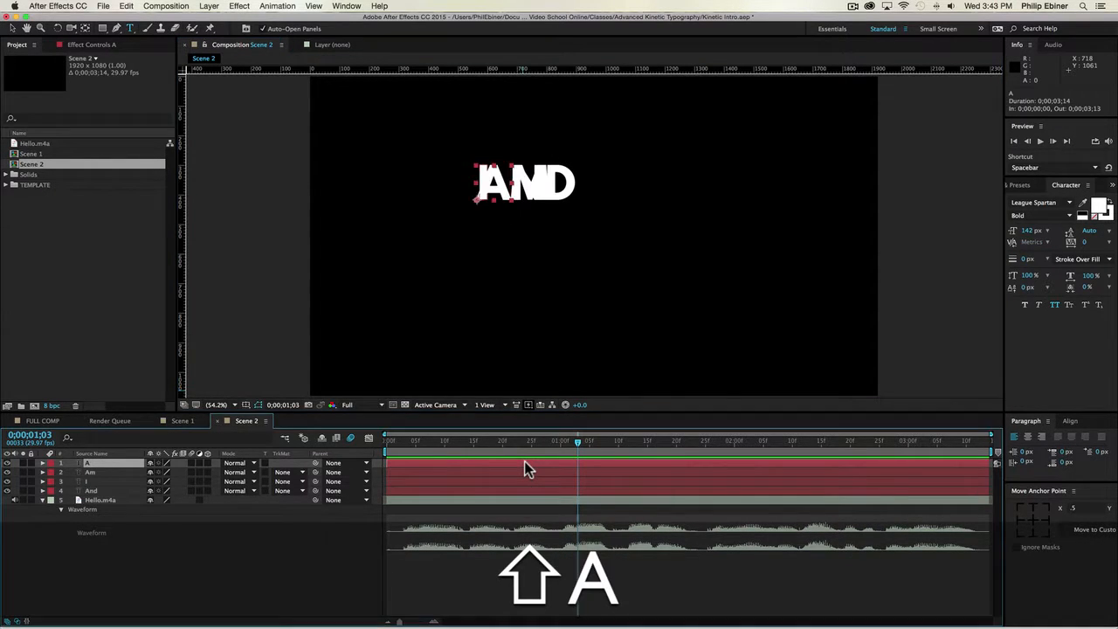
{"action": "key", "text": "super+d"}
{"action": "double_click", "coordinate": [525, 467]}
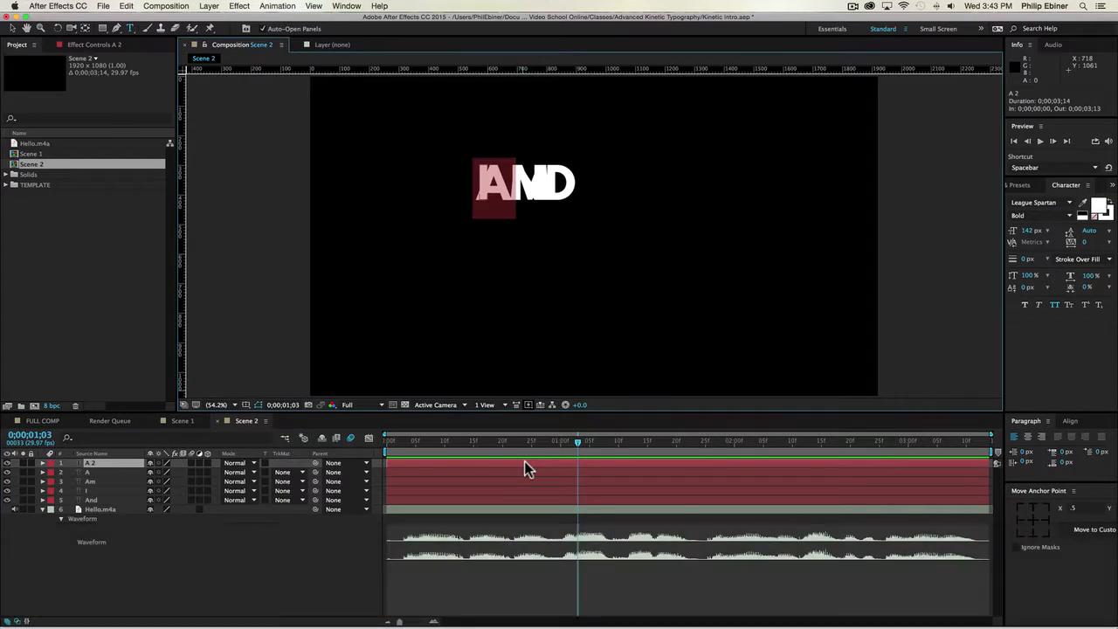
{"action": "type", "text": "Video"}
{"action": "left_click", "coordinate": [524, 467]}
Make text layers reading "Creator" and "&" by duplicating the top text layer and replacing its text each time.
{"action": "key", "text": "super+d"}
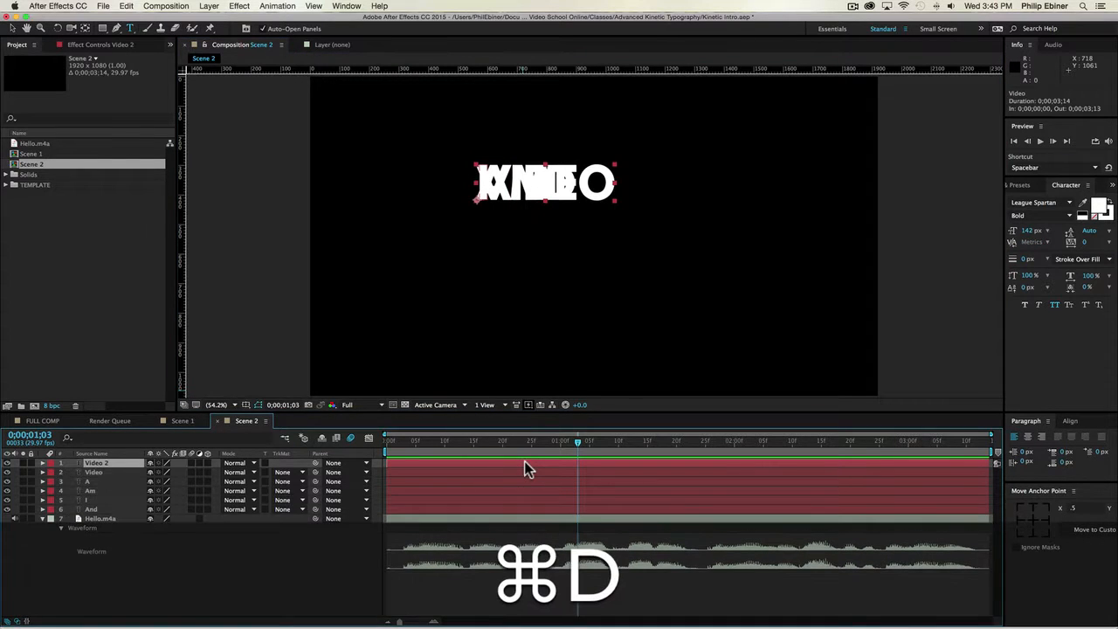
{"action": "double_click", "coordinate": [524, 467]}
{"action": "type", "text": "Creator"}
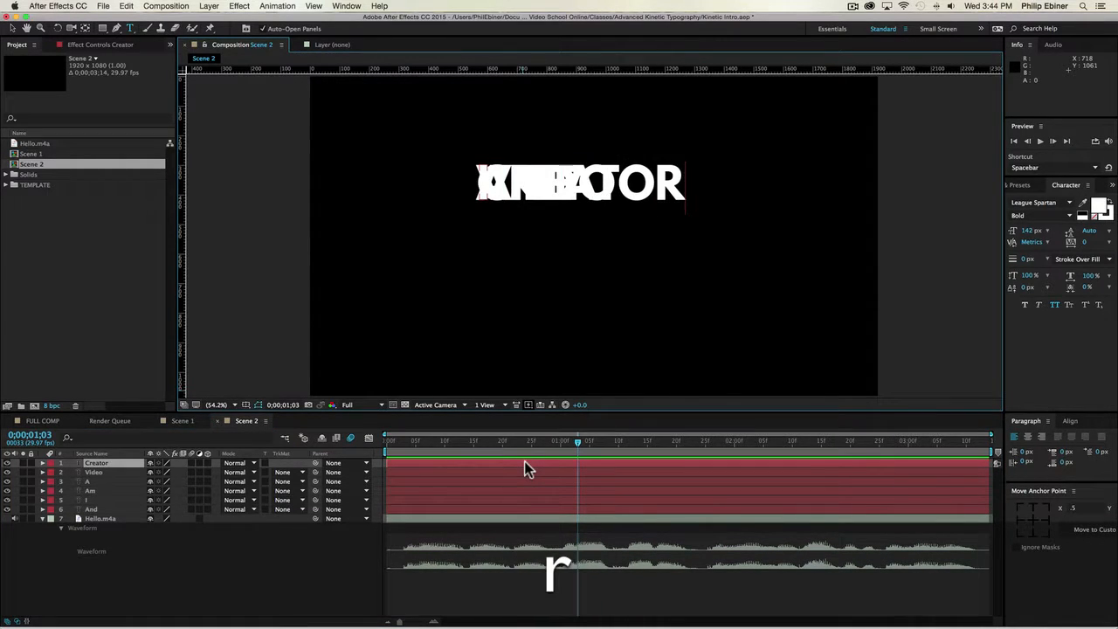
{"action": "left_click", "coordinate": [524, 468]}
{"action": "key", "text": "super+d"}
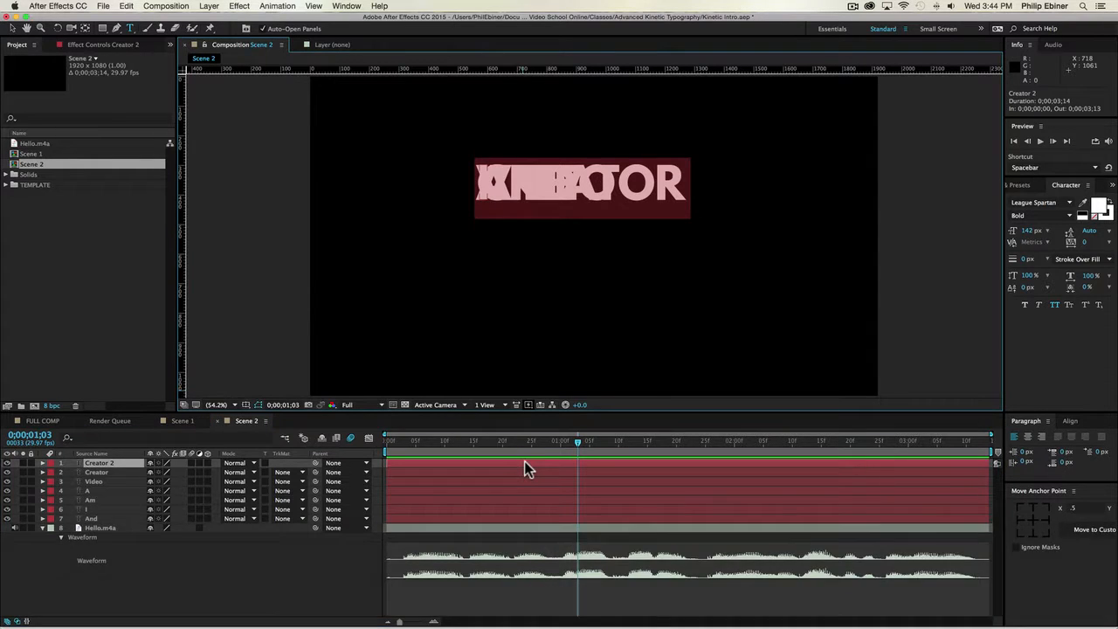
{"action": "type", "text": "&"}
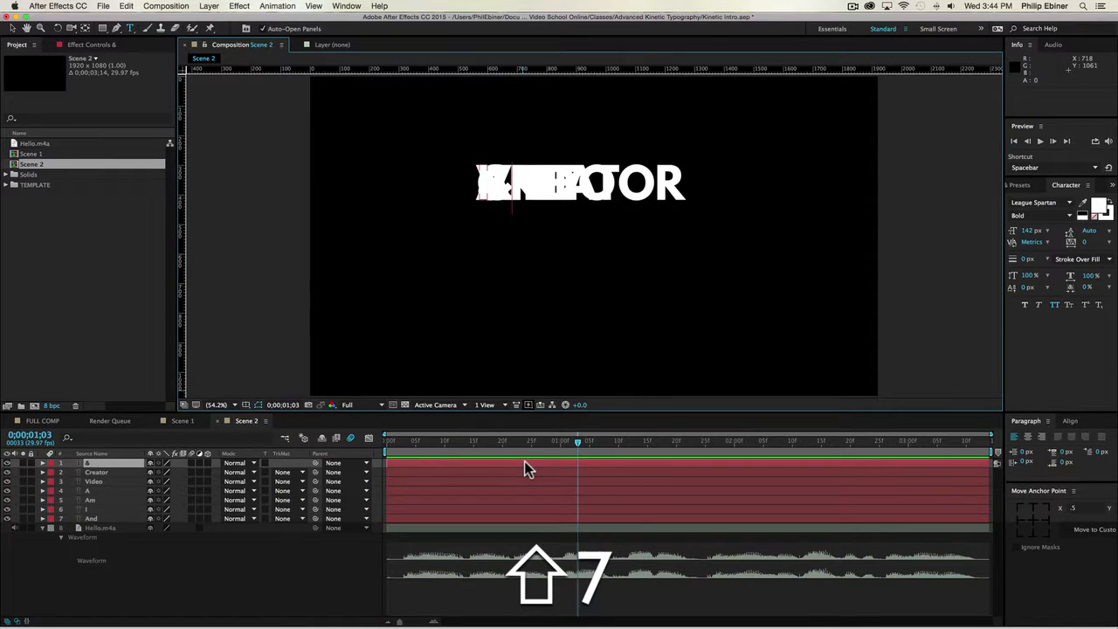
{"action": "left_click", "coordinate": [524, 463]}
Make text layers reading "Motion" and "Graphics" by duplicating the top text layer and replacing its text each time.
{"action": "key", "text": "super+d"}
{"action": "double_click", "coordinate": [526, 467]}
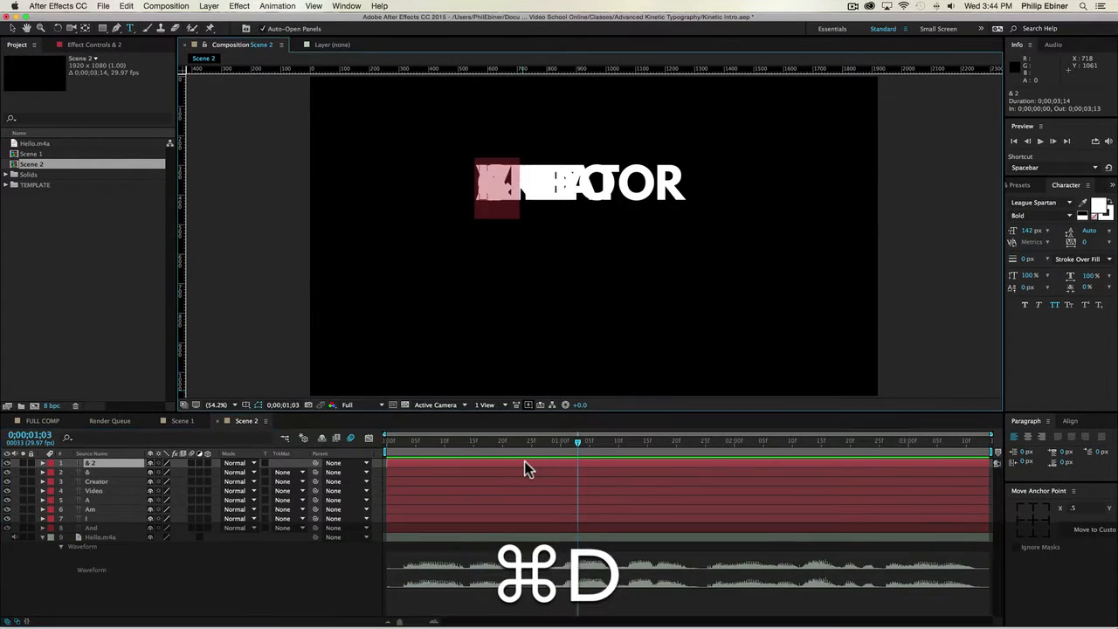
{"action": "type", "text": "Motion"}
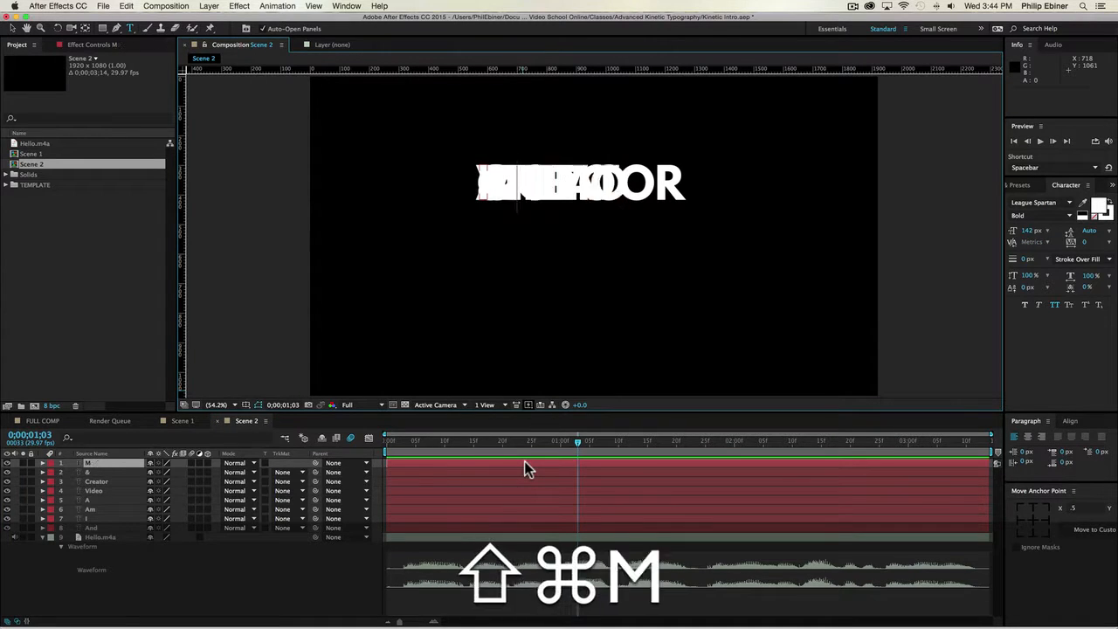
{"action": "key", "text": "Return"}
{"action": "key", "text": "super+d"}
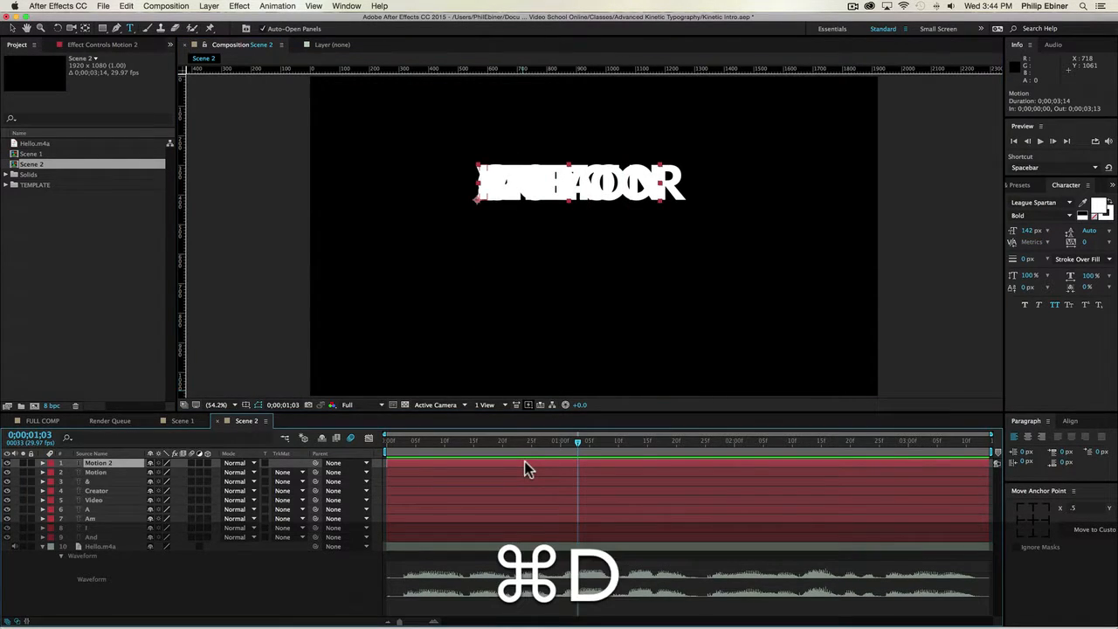
{"action": "double_click", "coordinate": [525, 464]}
{"action": "type", "text": "Graphics"}
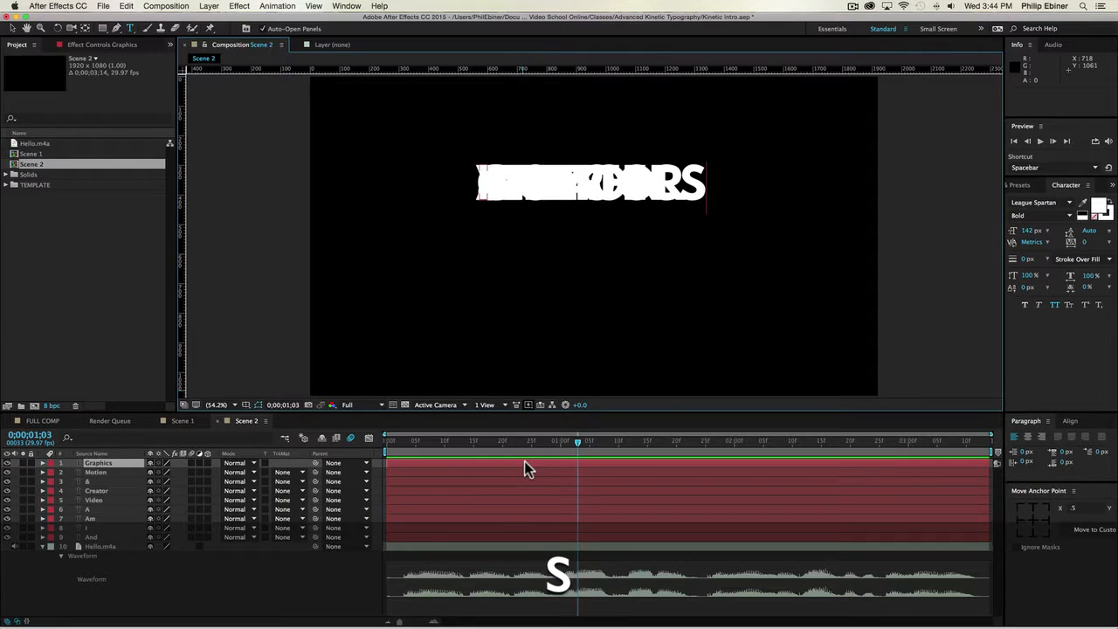
Duplicate the "Graphics" text layer and replace the copy's text with "Desginer".
{"action": "key", "text": "super+d"}
{"action": "double_click", "coordinate": [525, 463]}
{"action": "type", "text": "Designer"}
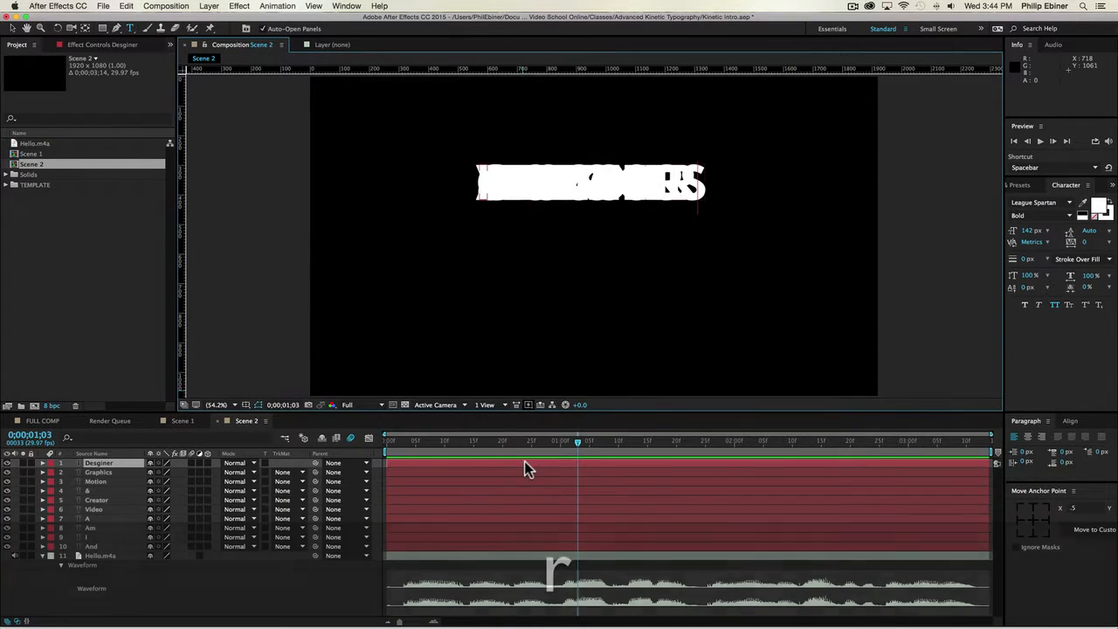
Move the "Desginer", "Graphics" and "Motion" words out of the overlapping pile and stack them in the frame's lower right.
{"action": "left_click", "coordinate": [494, 547]}
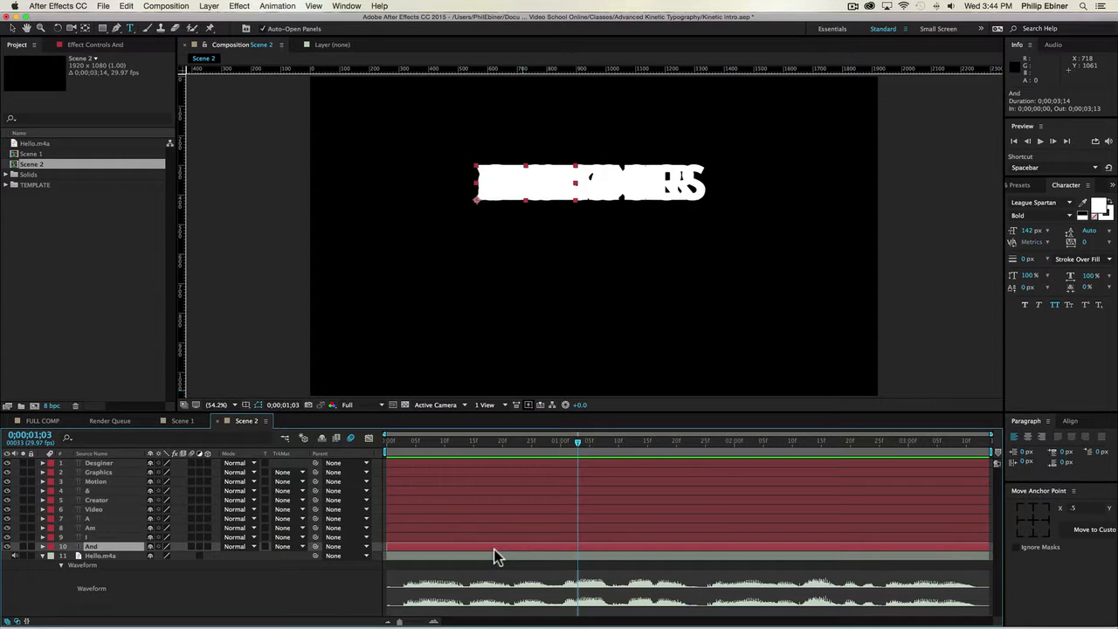
{"action": "left_click", "coordinate": [621, 463]}
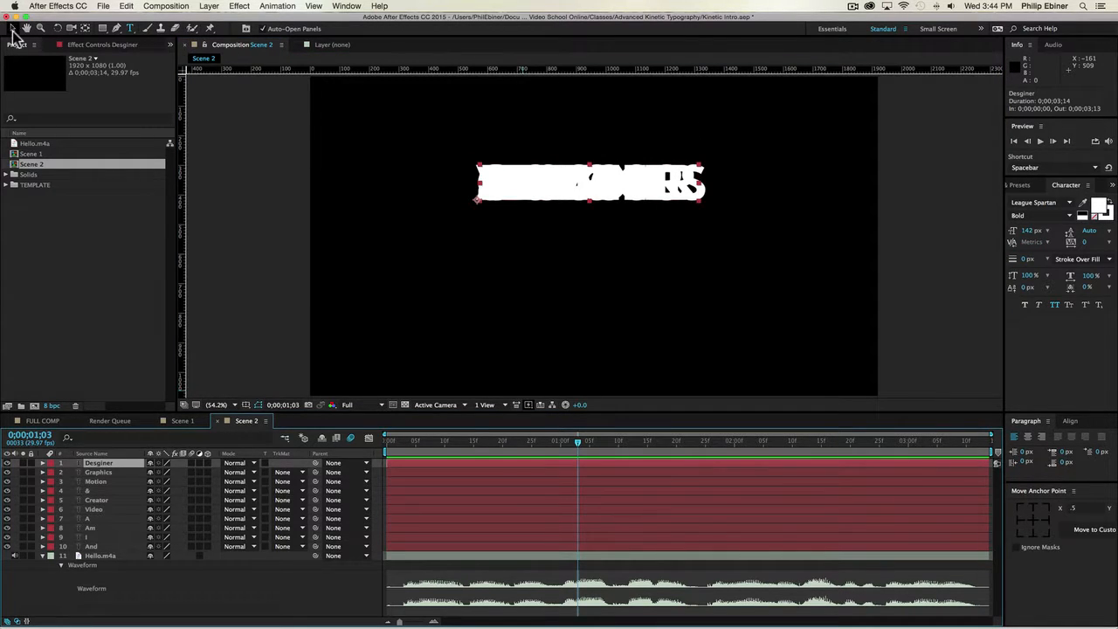
{"action": "left_click", "coordinate": [12, 29]}
{"action": "key", "text": "v"}
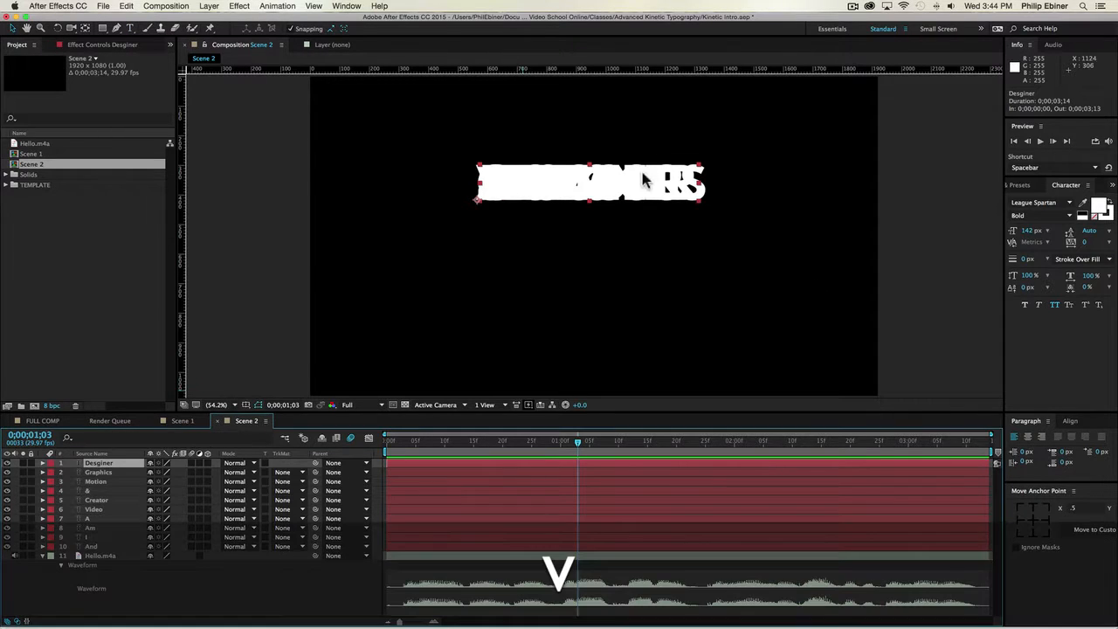
{"action": "left_click_drag", "start_coordinate": [647, 182], "coordinate": [789, 350]}
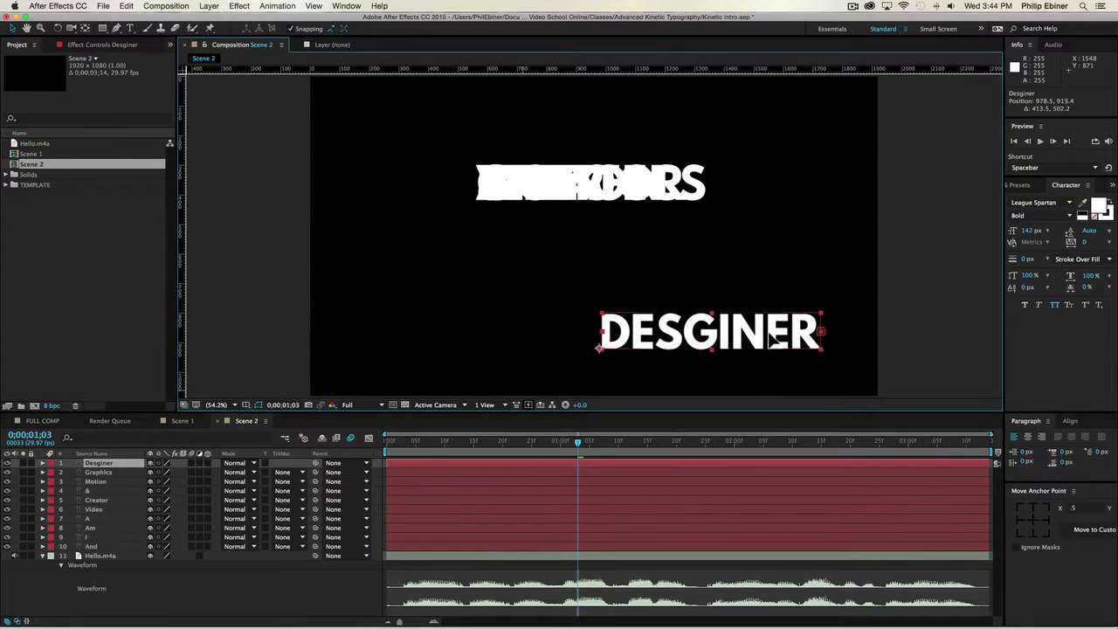
{"action": "left_click_drag", "start_coordinate": [622, 194], "coordinate": [731, 243]}
Stack "Video" above "Creator" in the frame's lower left and place "&" just before "Graphics".
{"action": "left_click_drag", "start_coordinate": [590, 172], "coordinate": [447, 331]}
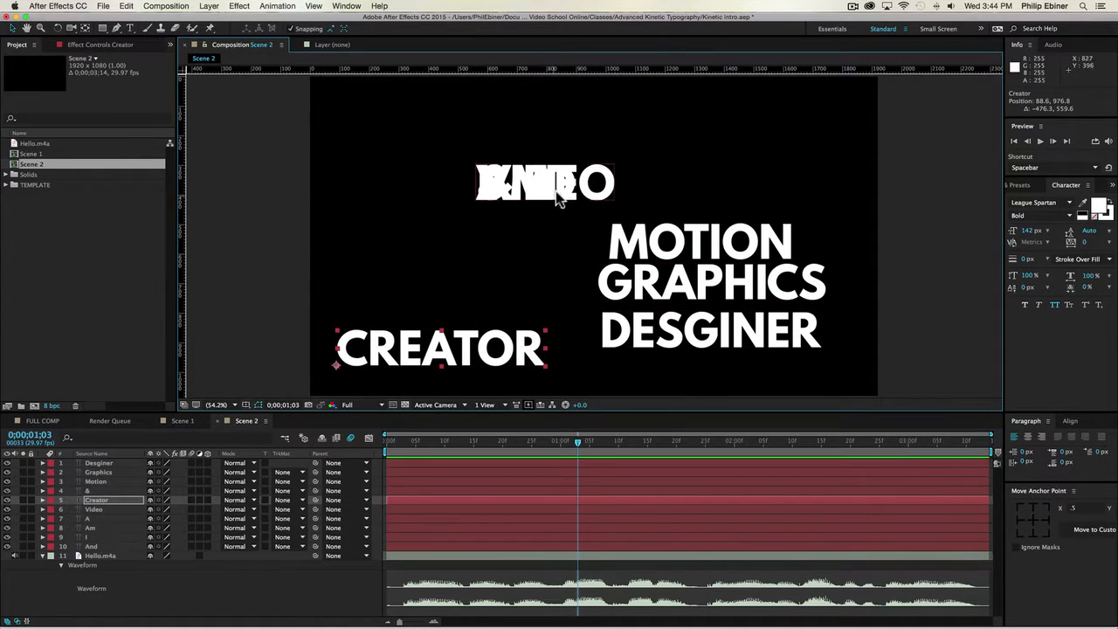
{"action": "left_click_drag", "start_coordinate": [549, 188], "coordinate": [444, 319]}
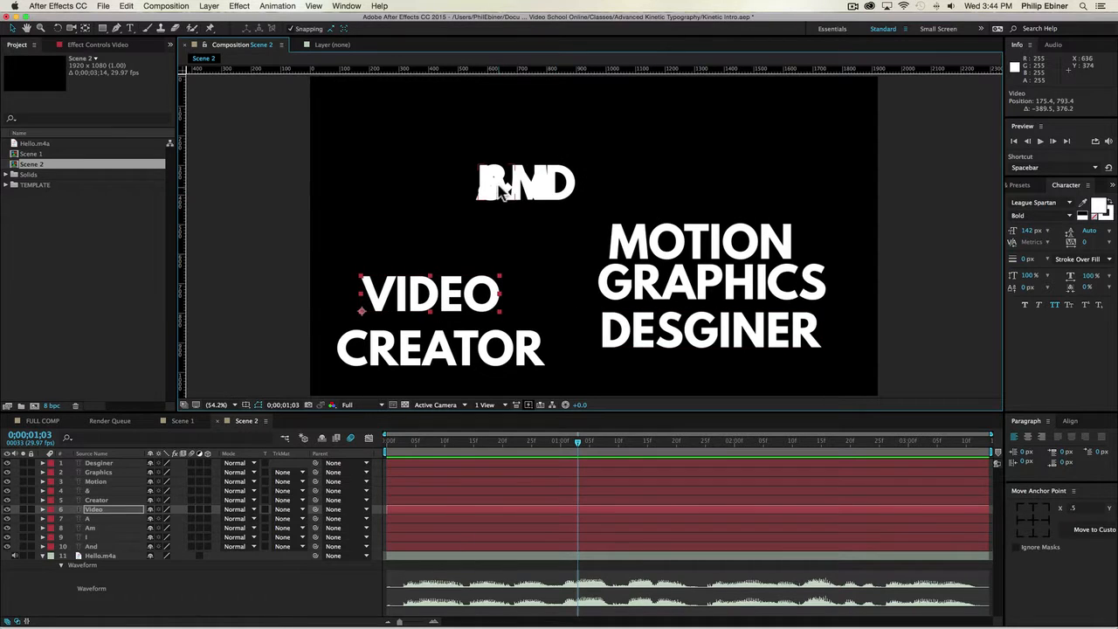
{"action": "left_click_drag", "start_coordinate": [503, 183], "coordinate": [574, 284]}
Spread the overlapping "I", "Am", "And" and "A" words out into a single horizontal row.
{"action": "left_click_drag", "start_coordinate": [546, 182], "coordinate": [710, 181]}
{"action": "left_click_drag", "start_coordinate": [568, 183], "coordinate": [646, 185]}
{"action": "left_click_drag", "start_coordinate": [507, 186], "coordinate": [777, 186]}
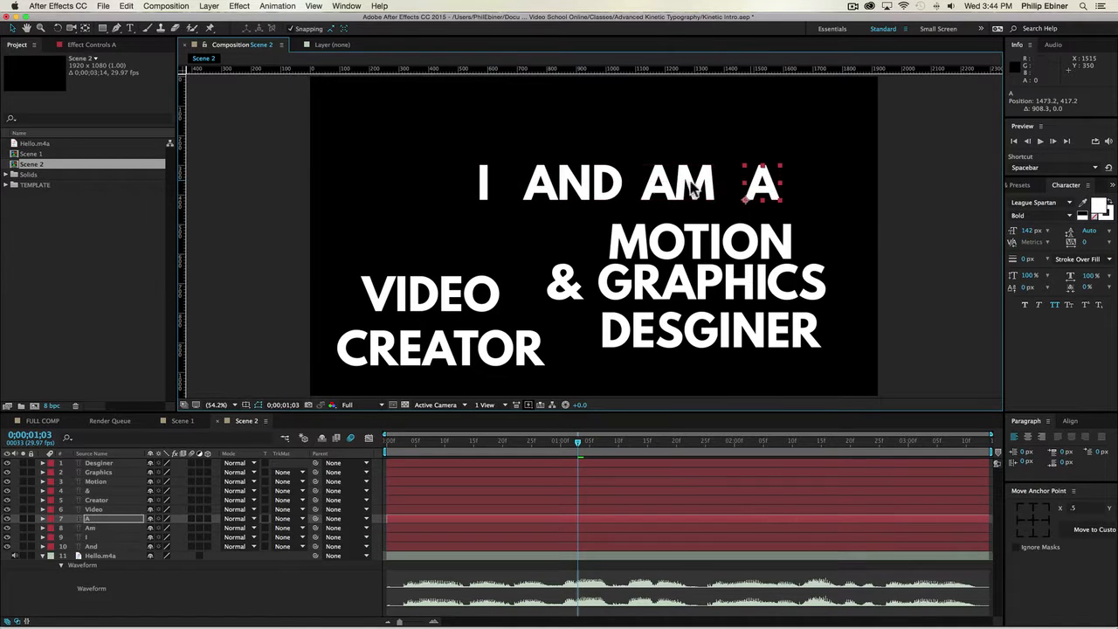
{"action": "left_click_drag", "start_coordinate": [693, 186], "coordinate": [723, 186]}
{"action": "left_click_drag", "start_coordinate": [559, 186], "coordinate": [566, 181]}
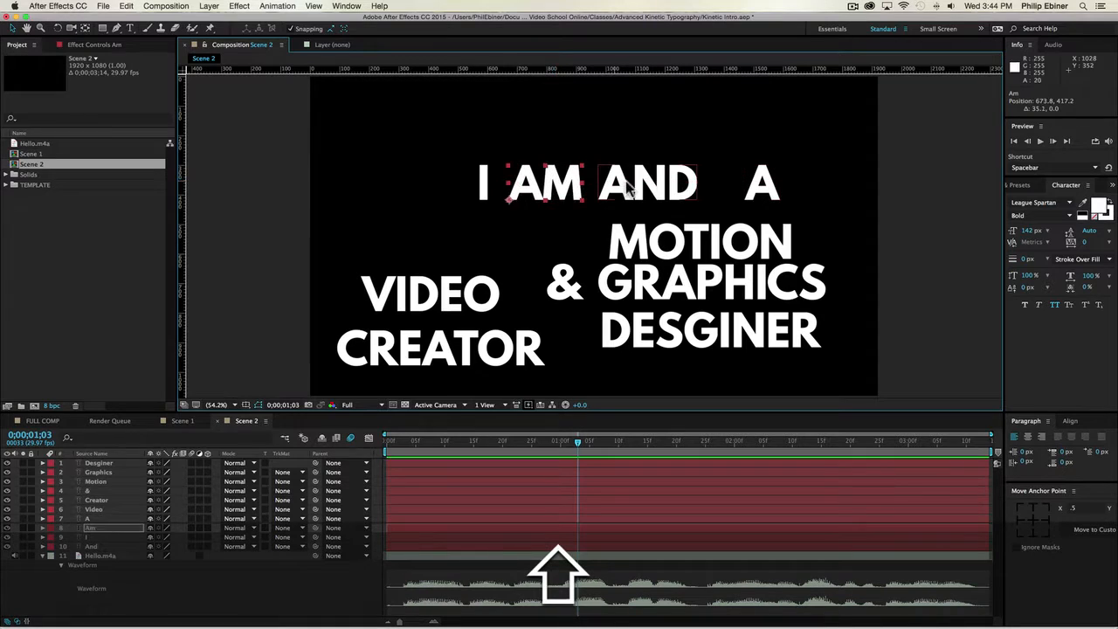
{"action": "left_click_drag", "start_coordinate": [756, 186], "coordinate": [722, 186]}
Reorder the row to read "And I Am A" by placing "And" before "I" and "A" right after "Am".
{"action": "left_click", "coordinate": [626, 183], "text": "shift"}
{"action": "left_click", "coordinate": [546, 183], "text": "shift"}
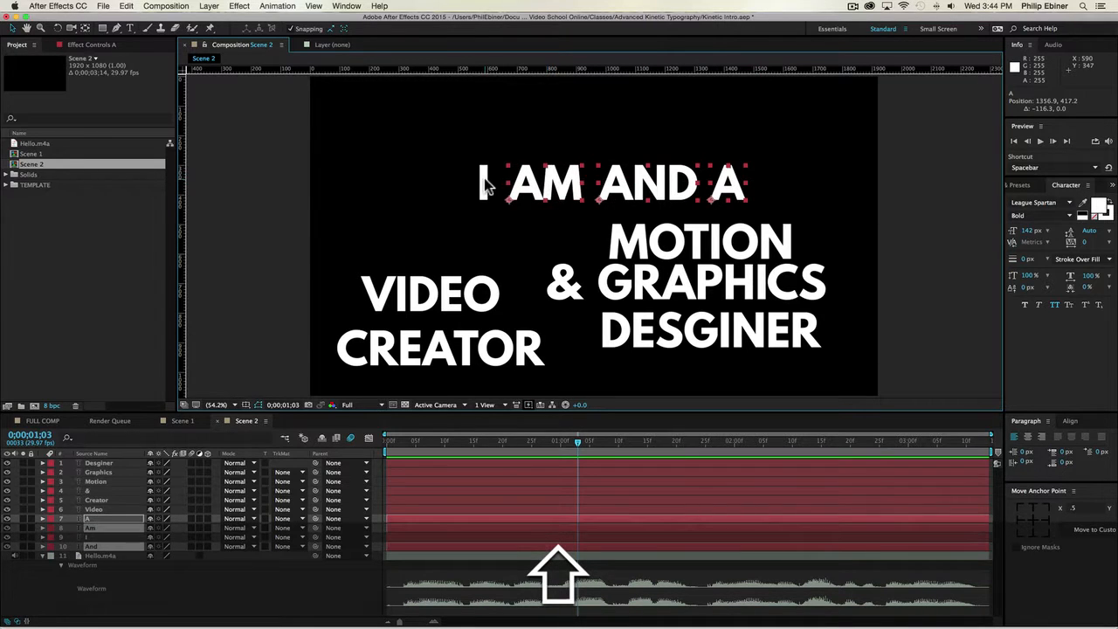
{"action": "left_click", "coordinate": [485, 186], "text": "shift"}
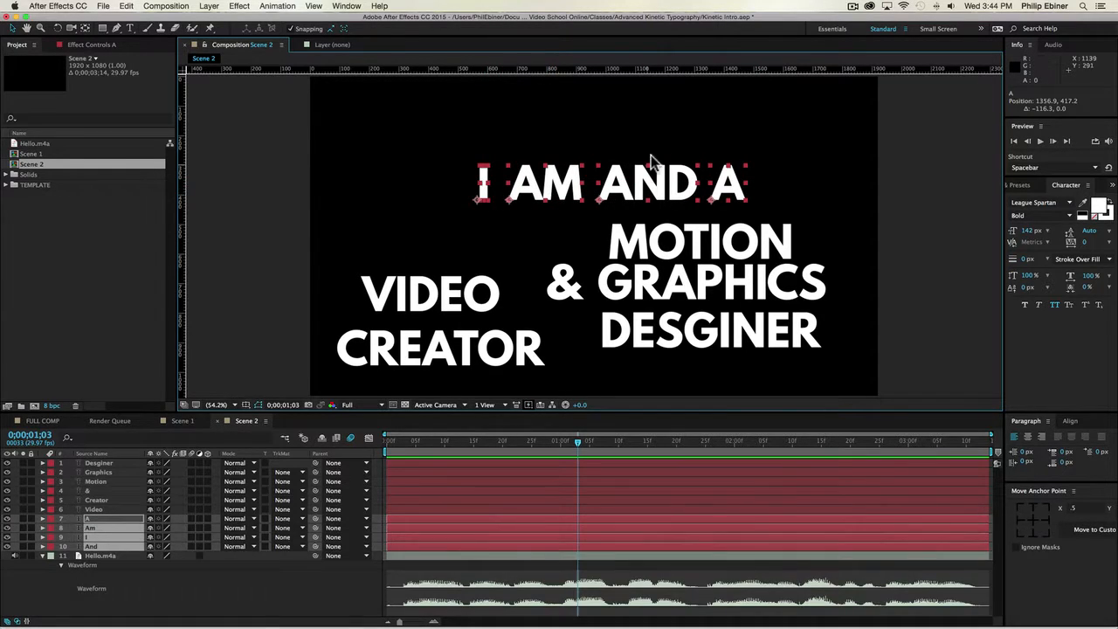
{"action": "left_click", "coordinate": [650, 157]}
{"action": "left_click_drag", "start_coordinate": [648, 197], "coordinate": [403, 197]}
{"action": "left_click", "coordinate": [535, 194], "text": "shift"}
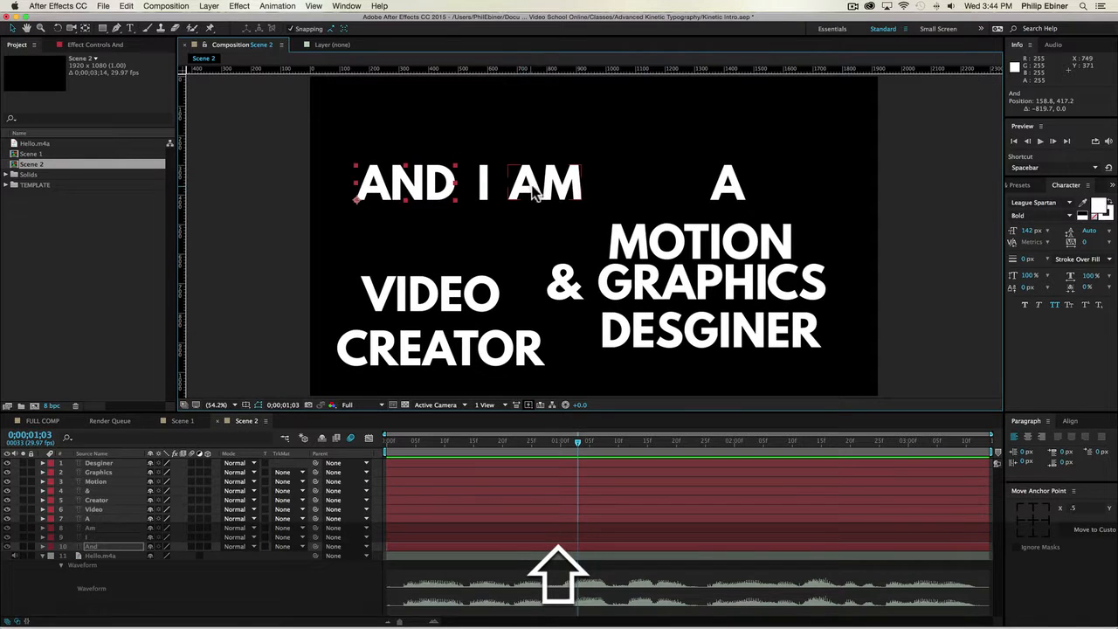
{"action": "left_click_drag", "start_coordinate": [739, 194], "coordinate": [636, 194]}
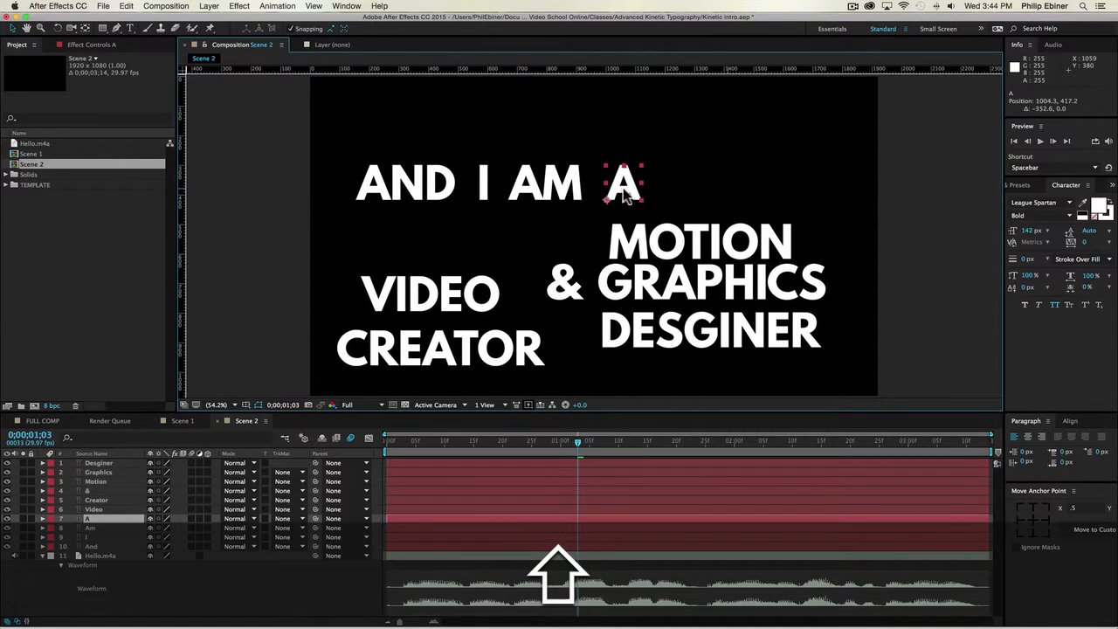
Select "And", "I", "Am" and "A" together and move the row up to the upper middle of the frame.
{"action": "left_click", "coordinate": [400, 190]}
{"action": "left_click", "coordinate": [486, 189], "text": "shift"}
{"action": "left_click", "coordinate": [545, 190], "text": "shift"}
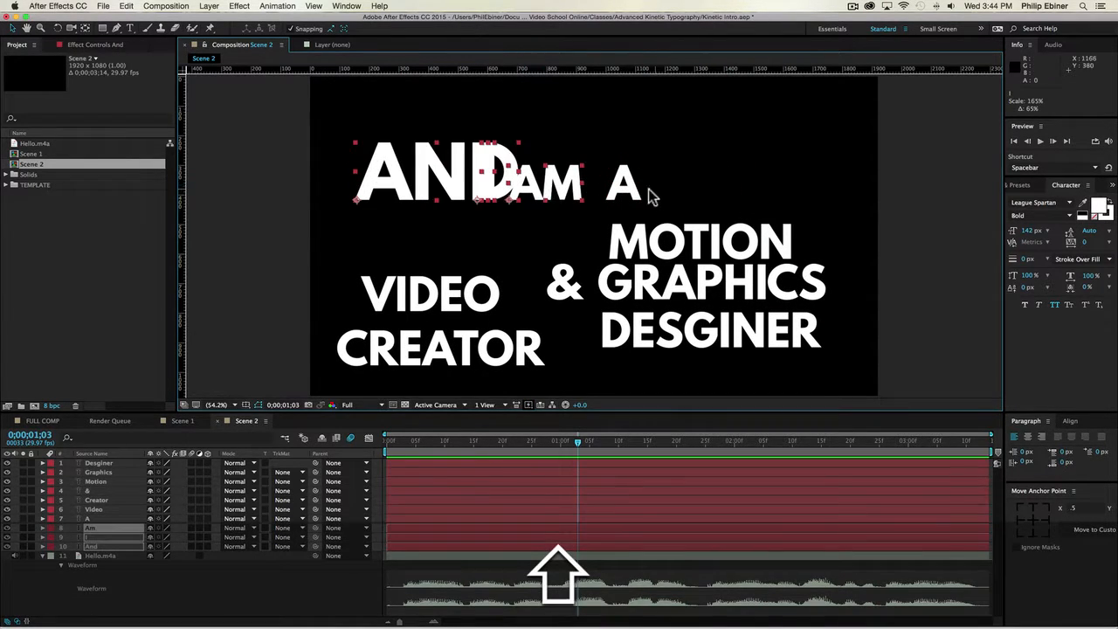
{"action": "key", "text": "shift+super+z"}
{"action": "key", "text": "super+z"}
{"action": "left_click", "coordinate": [626, 187], "text": "shift"}
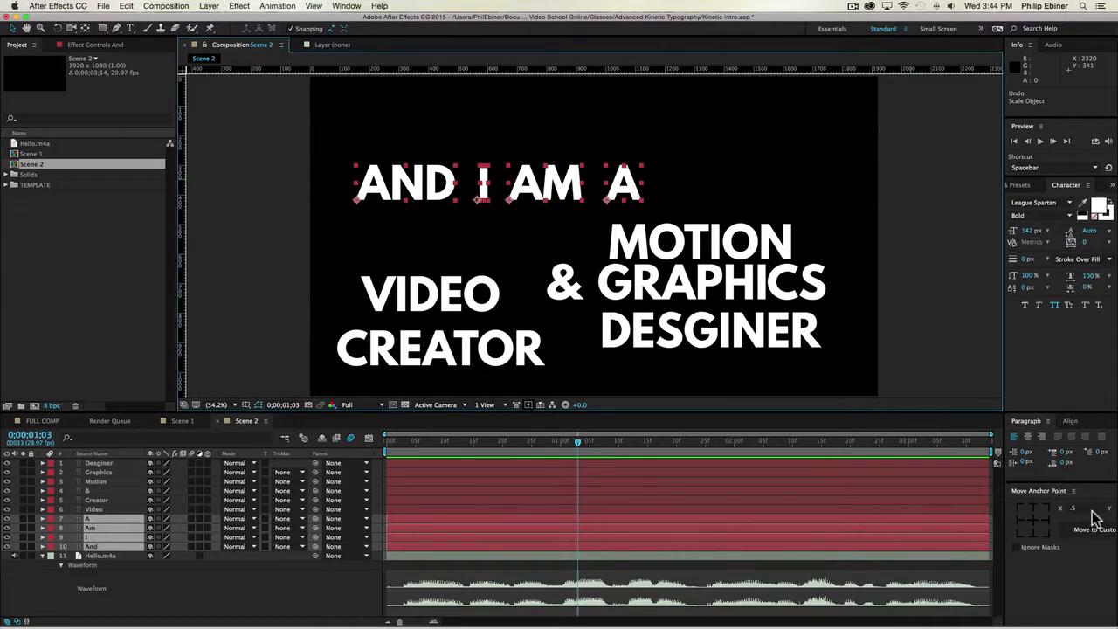
{"action": "left_click", "coordinate": [1072, 420]}
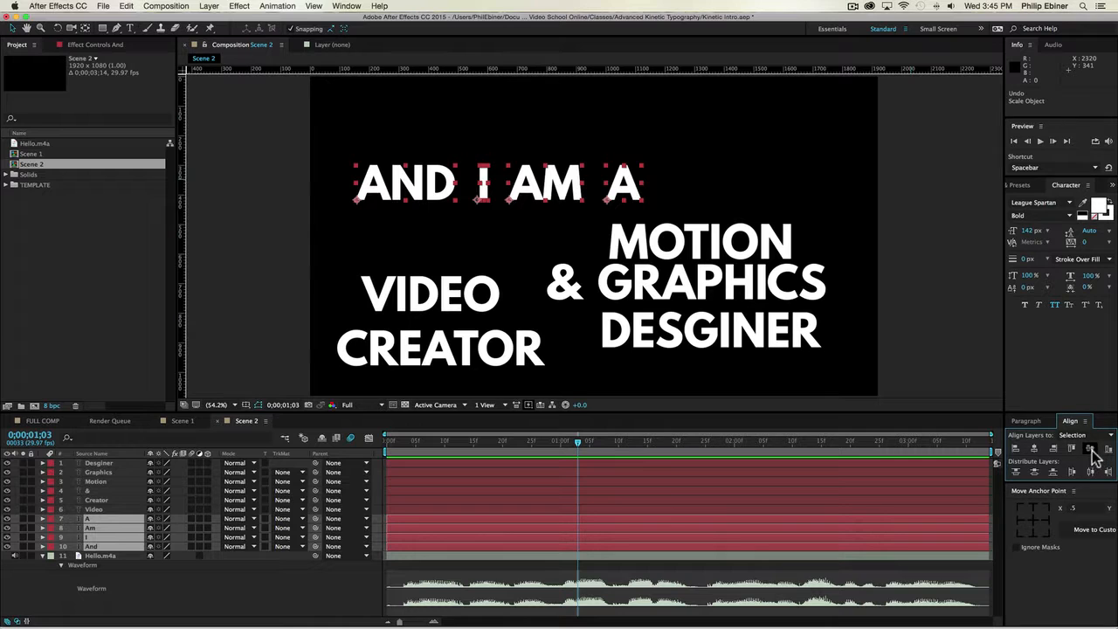
{"action": "left_click_drag", "start_coordinate": [562, 201], "coordinate": [658, 164]}
Even out the horizontal gaps between the words in the "And I Am A" row.
{"action": "left_click", "coordinate": [720, 159]}
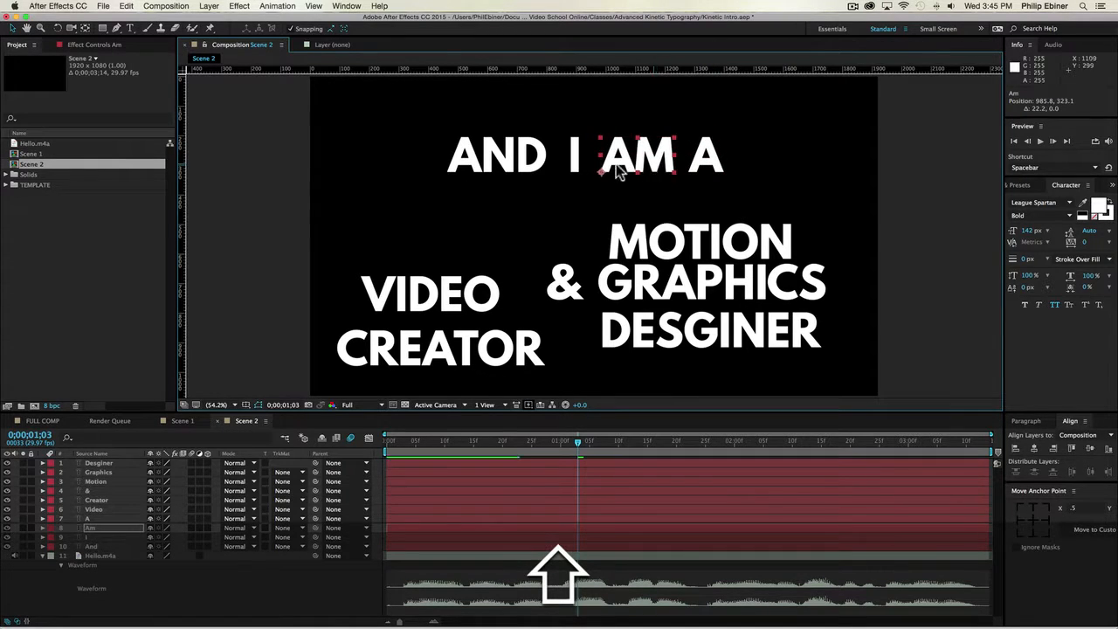
{"action": "left_click_drag", "start_coordinate": [578, 160], "coordinate": [573, 159]}
{"action": "left_click_drag", "start_coordinate": [706, 160], "coordinate": [710, 159]}
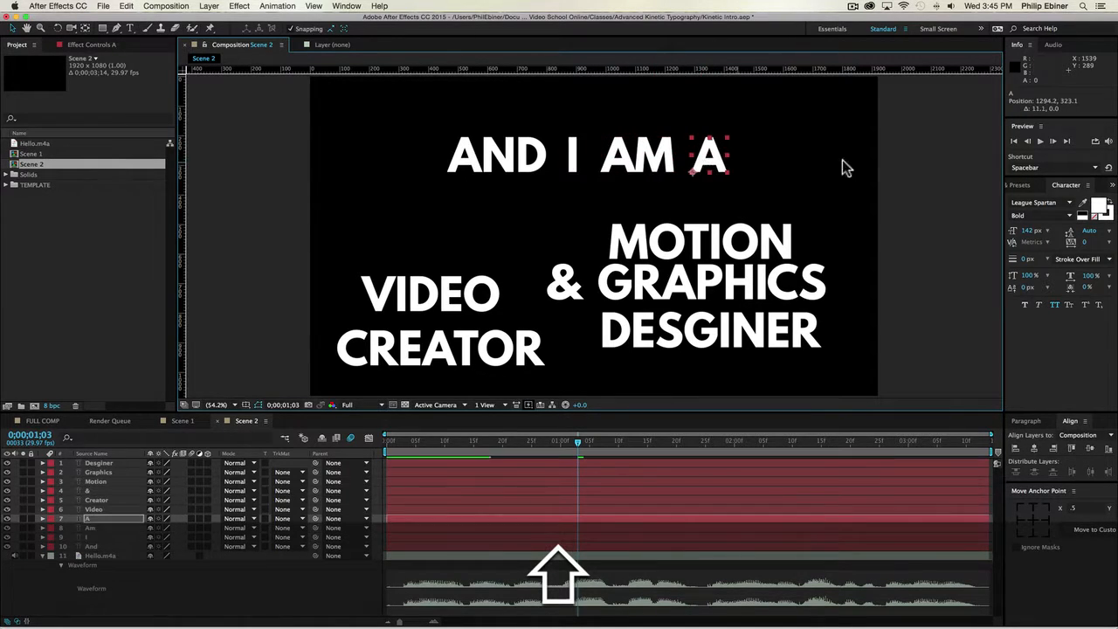
{"action": "left_click", "coordinate": [843, 161]}
Set the font size of "Video", "Creator", "Motion", "Graphics" and "Desginer" to 100 px.
{"action": "left_click", "coordinate": [441, 299]}
{"action": "left_click", "coordinate": [436, 350], "text": "shift"}
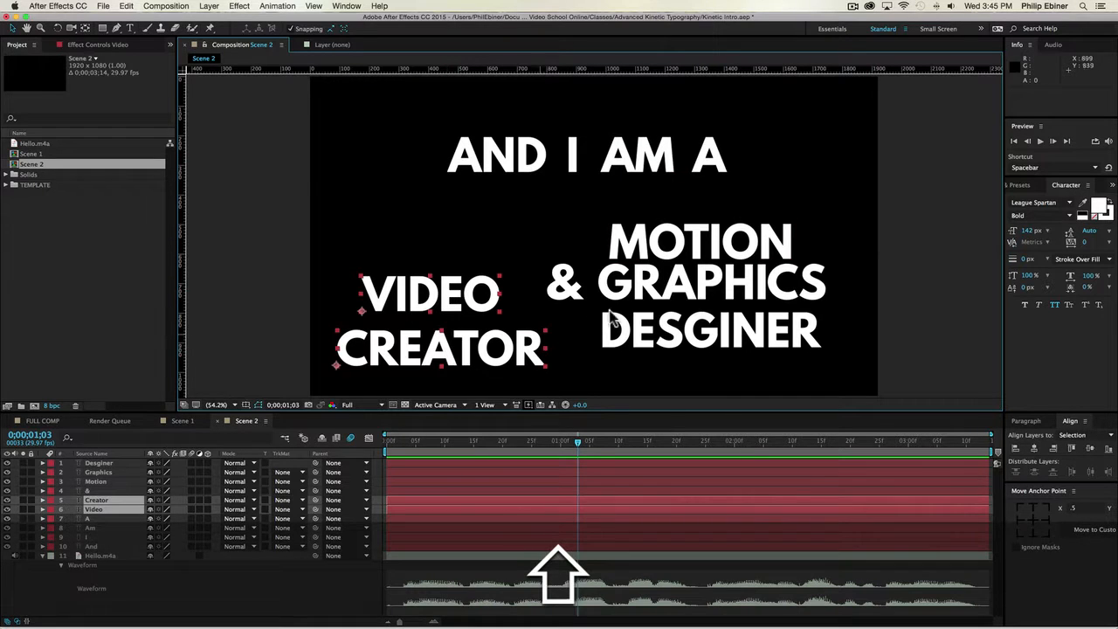
{"action": "left_click", "coordinate": [611, 302], "text": "shift"}
{"action": "left_click", "coordinate": [700, 243], "text": "shift"}
{"action": "left_click", "coordinate": [686, 341], "text": "shift"}
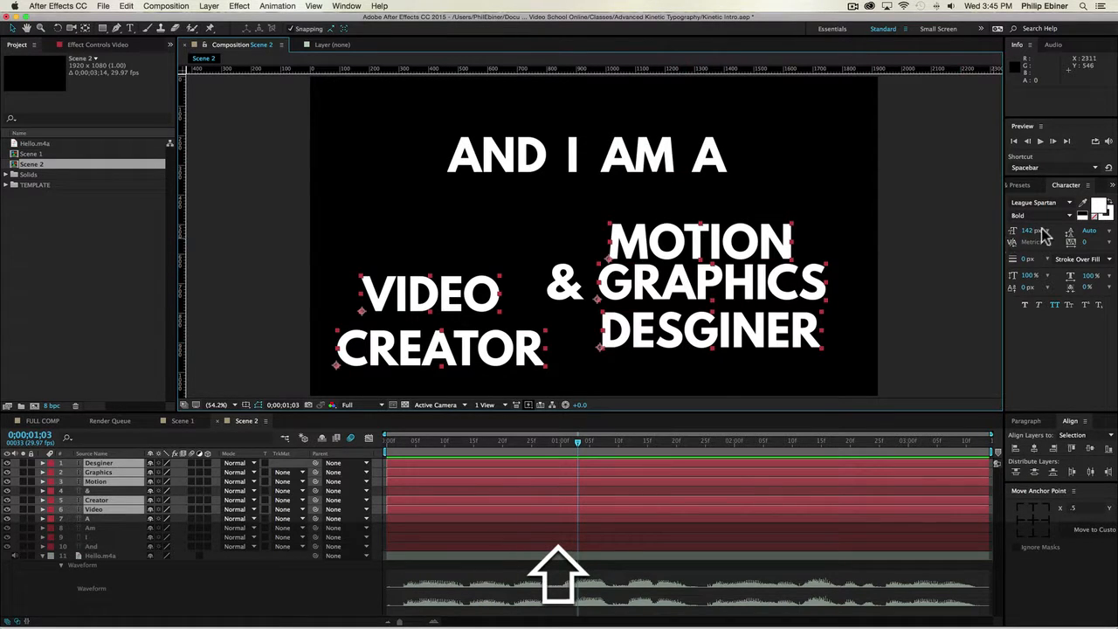
{"action": "left_click", "coordinate": [1031, 230]}
{"action": "type", "text": "100"}
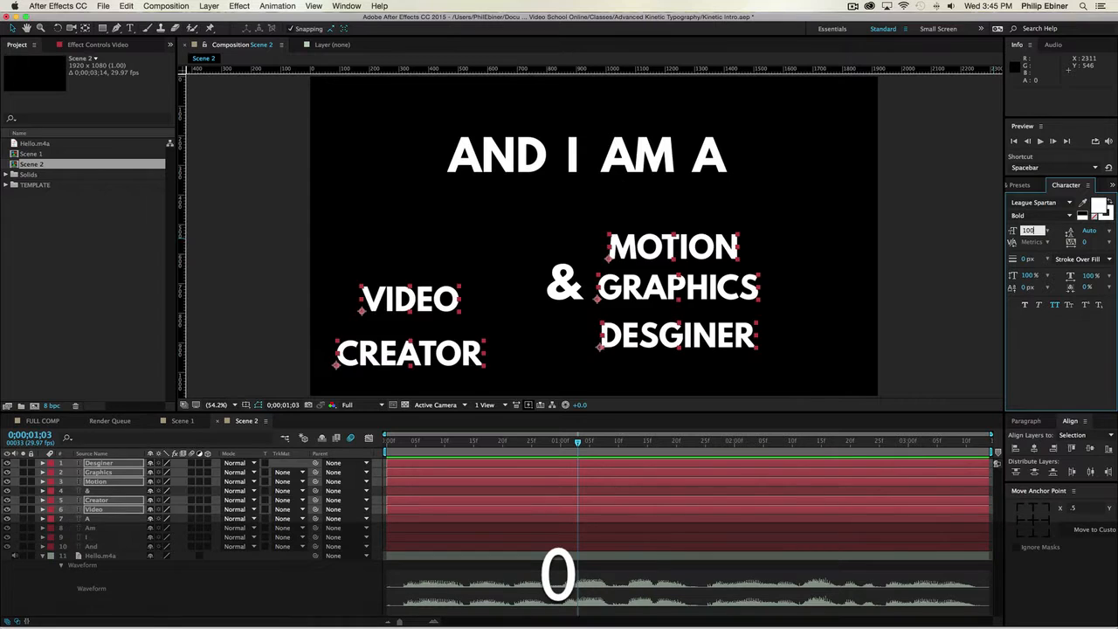
Align "Video" and "Creator" to each other's horizontal center and move the pair up and closer to the "&".
{"action": "left_click", "coordinate": [462, 356]}
{"action": "left_click", "coordinate": [451, 297], "text": "shift"}
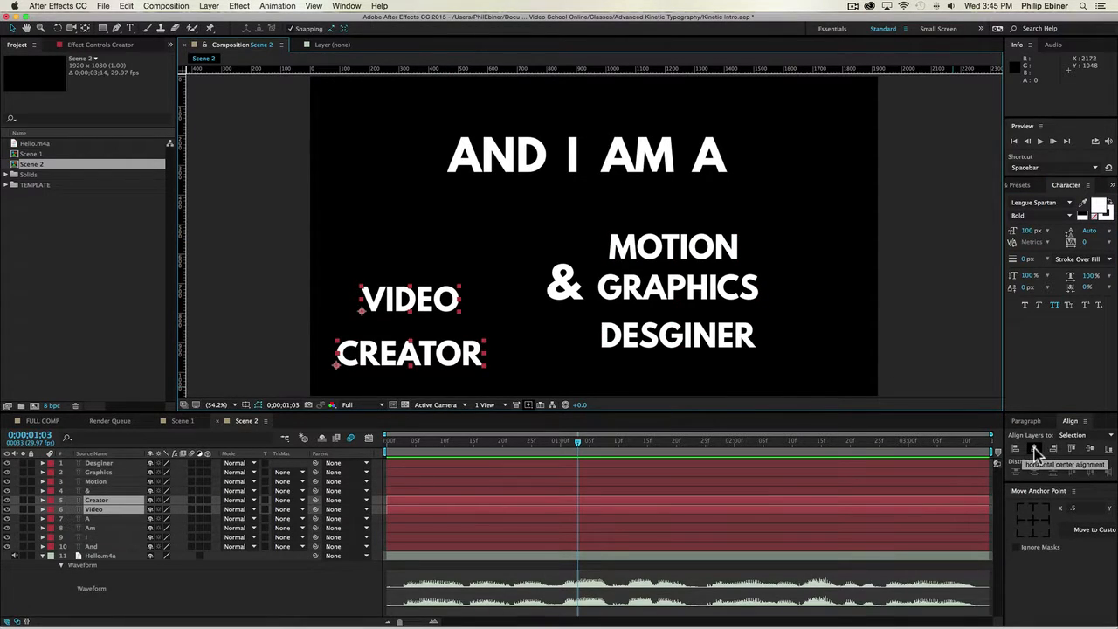
{"action": "left_click", "coordinate": [1035, 449]}
{"action": "left_click_drag", "start_coordinate": [418, 300], "coordinate": [442, 260]}
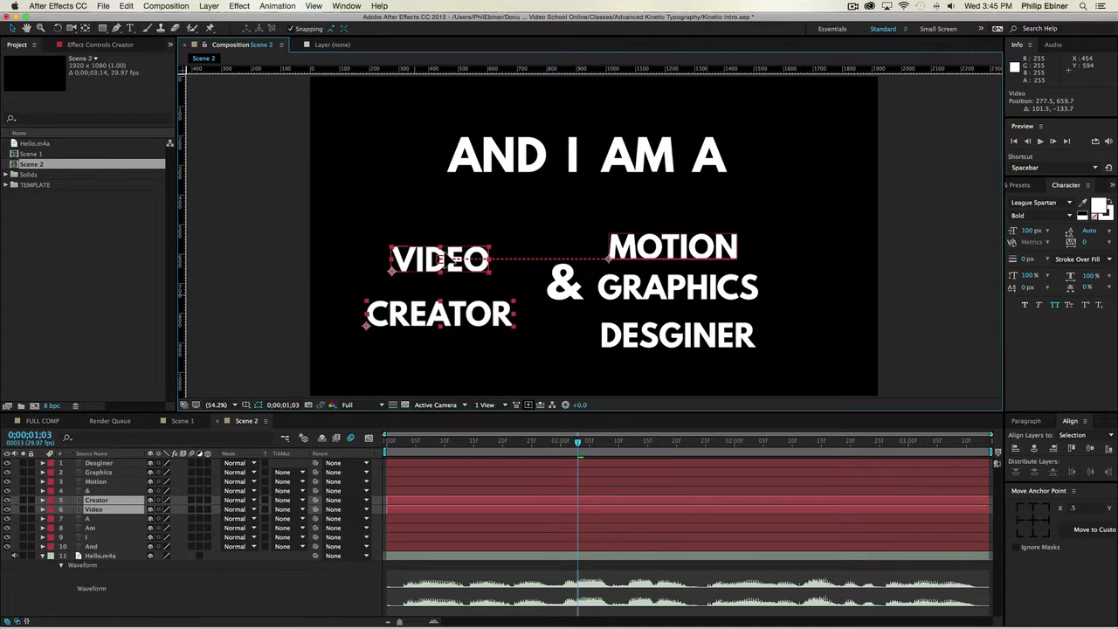
Align "Motion", "Graphics" and "Desginer" on their horizontal centers and move the stack further right, away from the "&".
{"action": "left_click", "coordinate": [671, 249]}
{"action": "left_click", "coordinate": [690, 290], "text": "shift"}
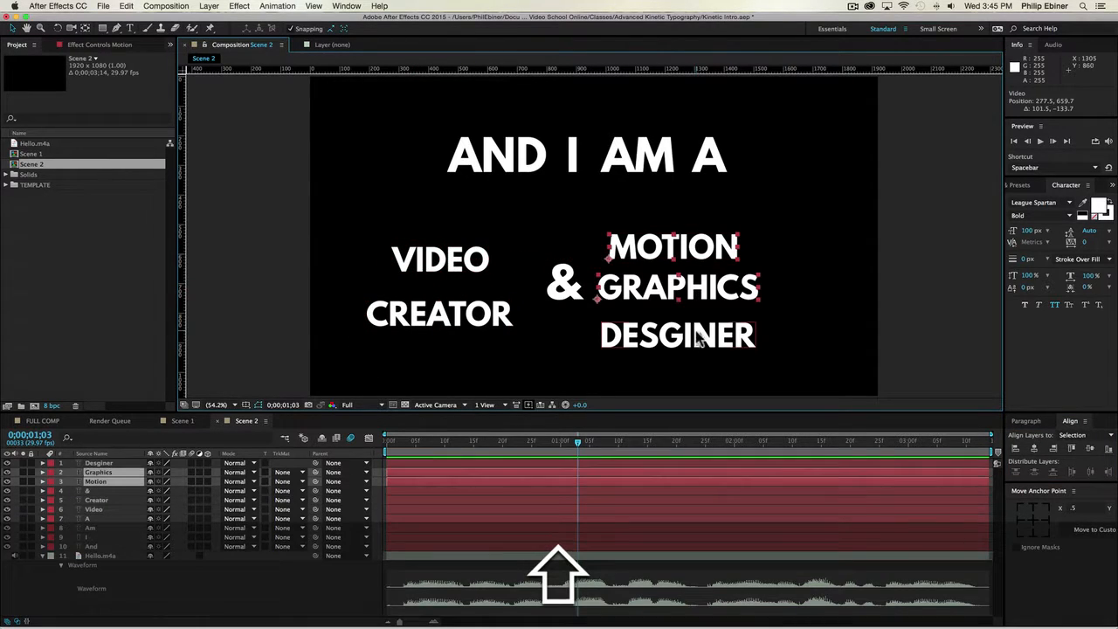
{"action": "left_click", "coordinate": [699, 338], "text": "shift"}
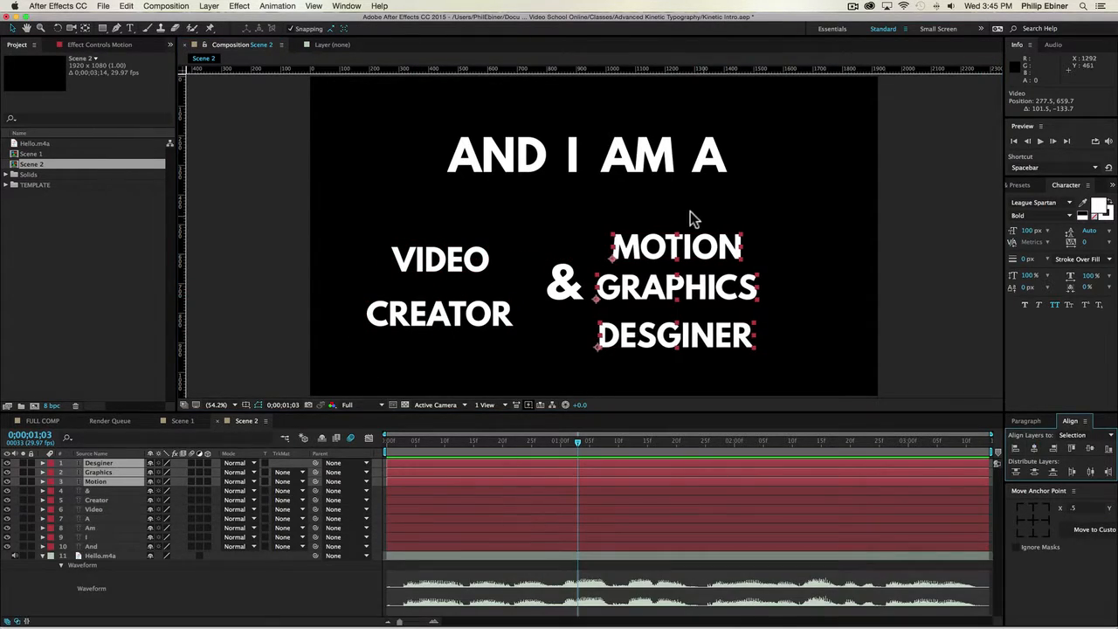
{"action": "left_click_drag", "start_coordinate": [709, 250], "coordinate": [774, 251]}
{"action": "left_click", "coordinate": [544, 215]}
Tighten the line spacing in the "Video Creator" stack and in the "Motion Graphics Desginer" stack.
{"action": "left_click_drag", "start_coordinate": [437, 327], "coordinate": [437, 311]}
{"action": "left_click_drag", "start_coordinate": [456, 263], "coordinate": [456, 270]}
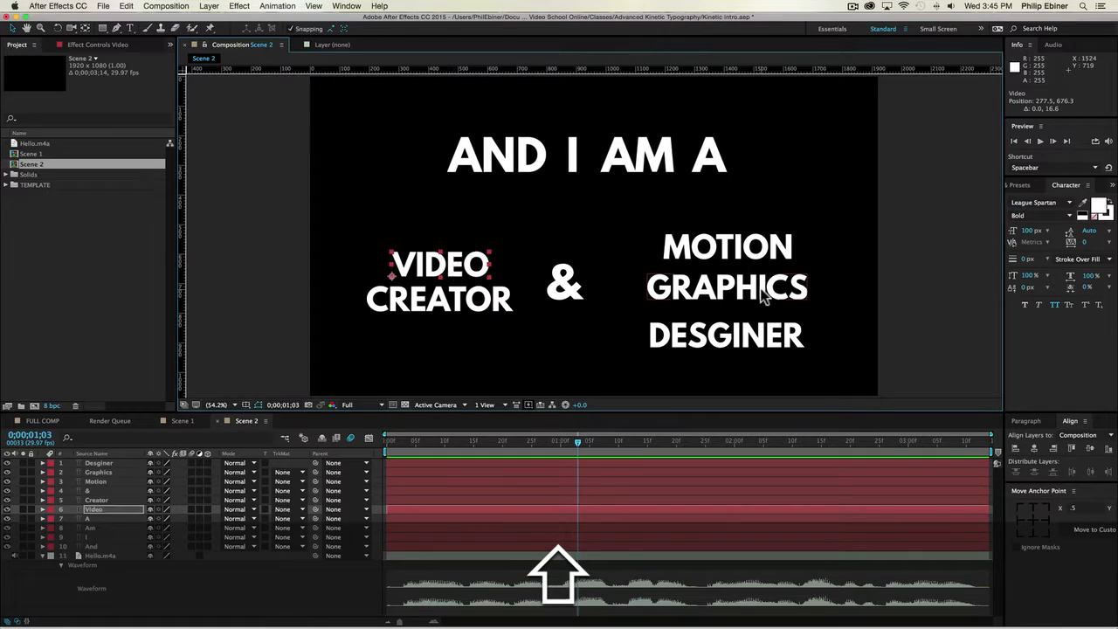
{"action": "left_click_drag", "start_coordinate": [730, 357], "coordinate": [733, 339]}
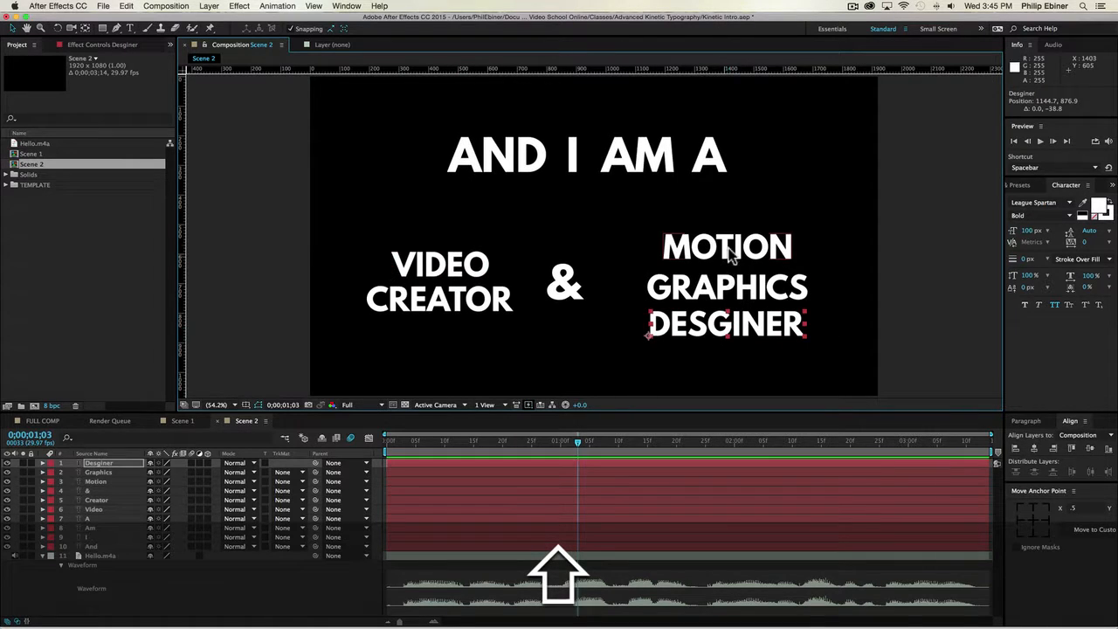
{"action": "left_click_drag", "start_coordinate": [732, 250], "coordinate": [733, 287]}
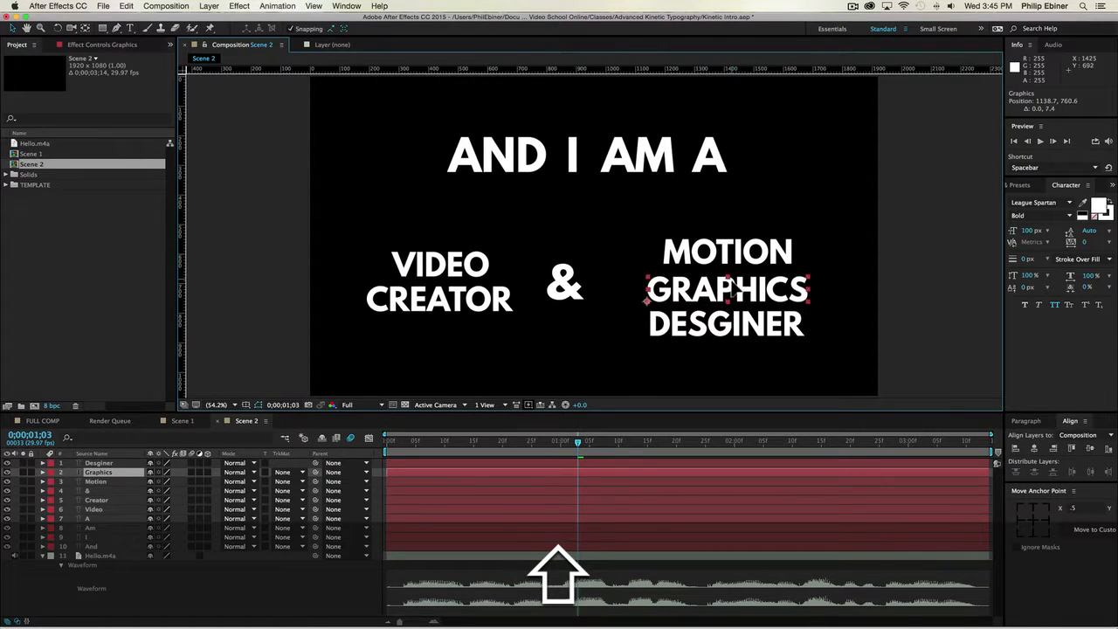
Enlarge the "&" to 308 px and center it between the two word stacks.
{"action": "left_click", "coordinate": [570, 292]}
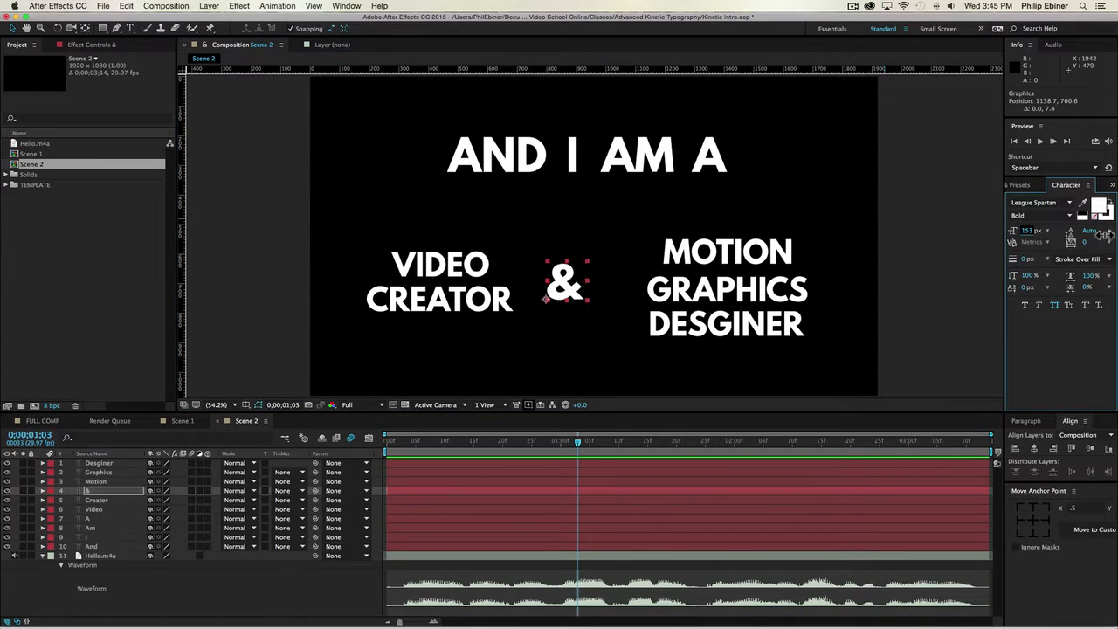
{"action": "left_click_drag", "start_coordinate": [1030, 230], "coordinate": [1113, 241]}
{"action": "left_click_drag", "start_coordinate": [1036, 233], "coordinate": [1048, 233]}
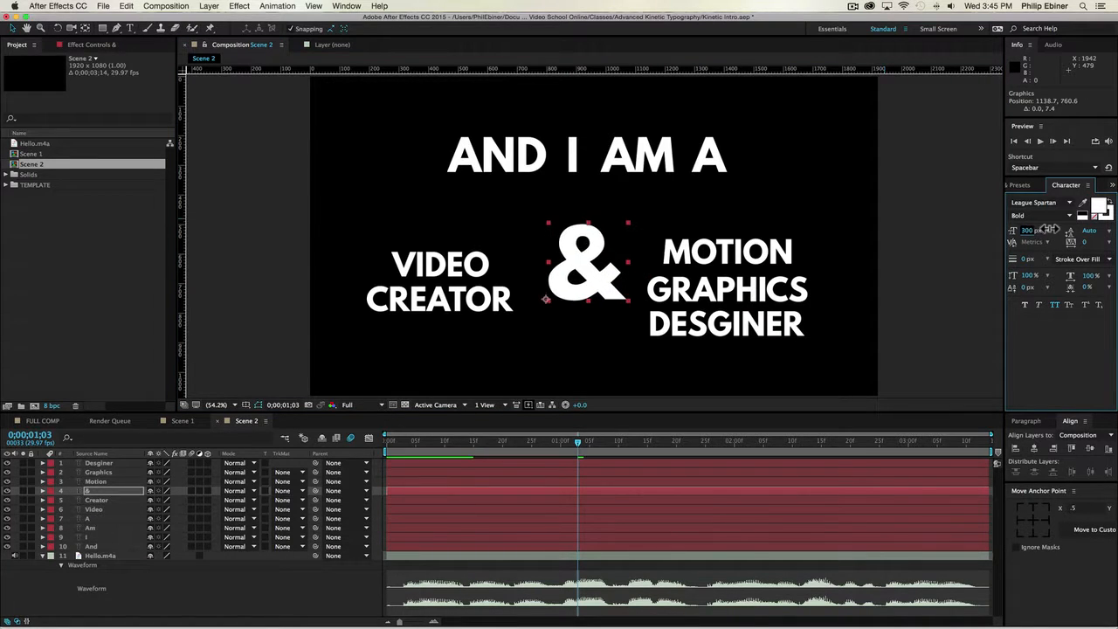
{"action": "mouse_move", "coordinate": [599, 261]}
{"action": "left_mouse_down"}
{"action": "mouse_move", "coordinate": [583, 286]}
{"action": "mouse_move", "coordinate": [595, 278]}
{"action": "left_mouse_up"}
{"action": "left_click", "coordinate": [931, 246]}
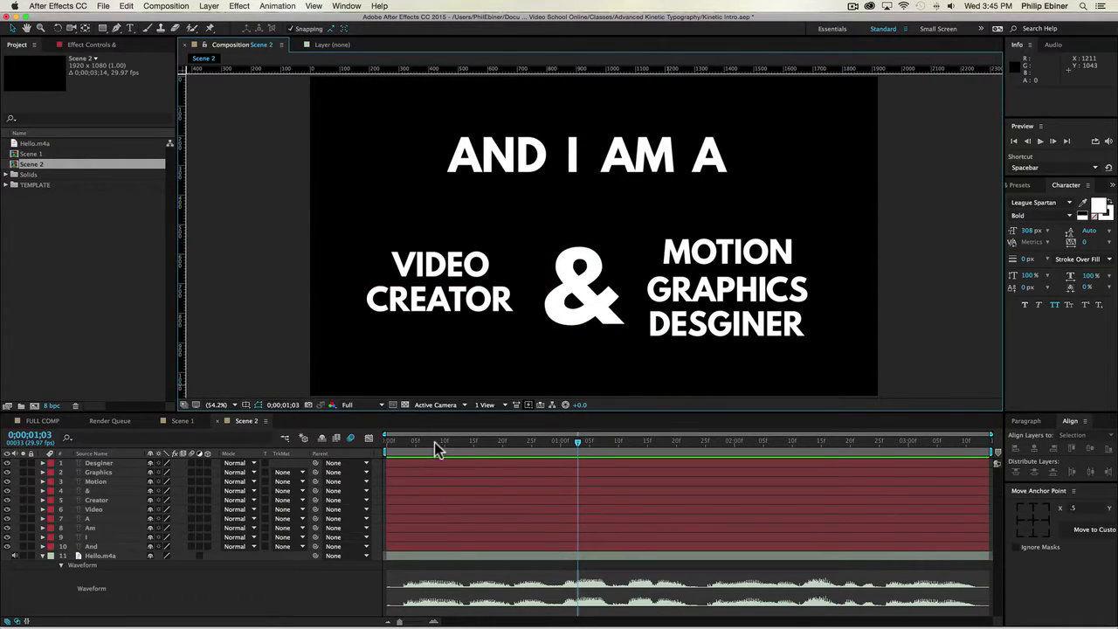
Add Position keyframes to all ten text layers at 0;00;00;10.
{"action": "left_click_drag", "start_coordinate": [435, 442], "coordinate": [443, 442]}
{"action": "left_click", "coordinate": [444, 542]}
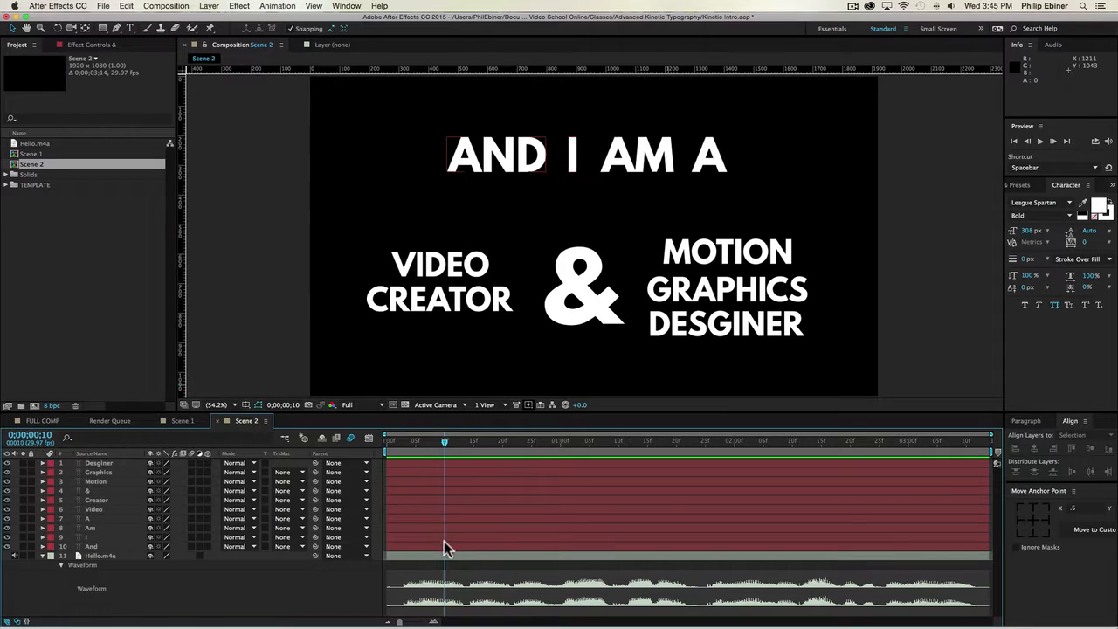
{"action": "left_click", "coordinate": [449, 463], "text": "shift"}
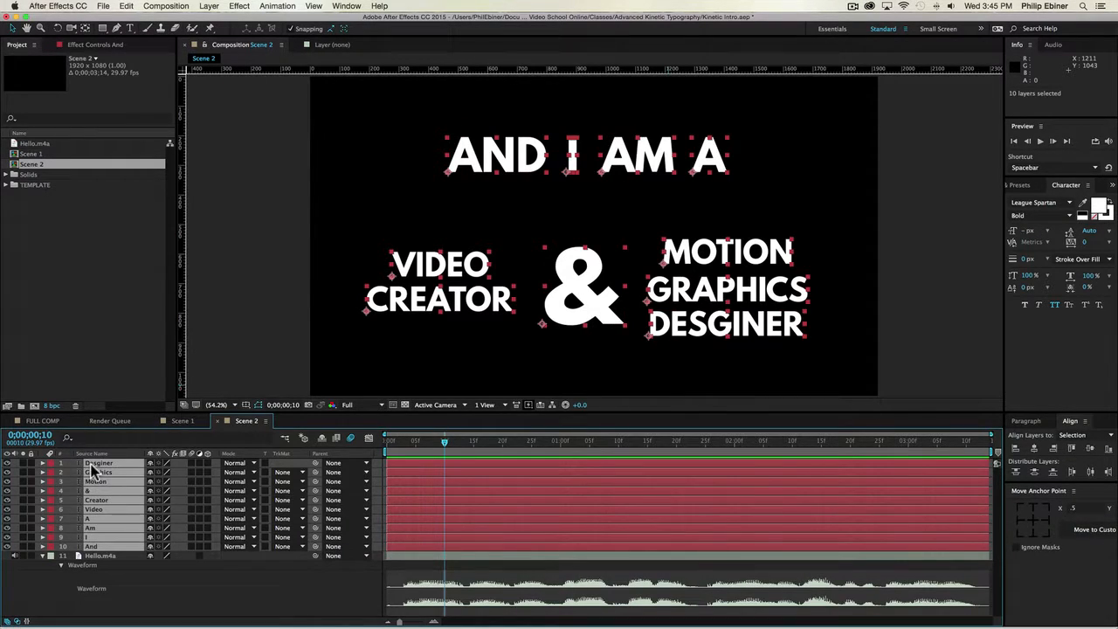
{"action": "key", "text": "p"}
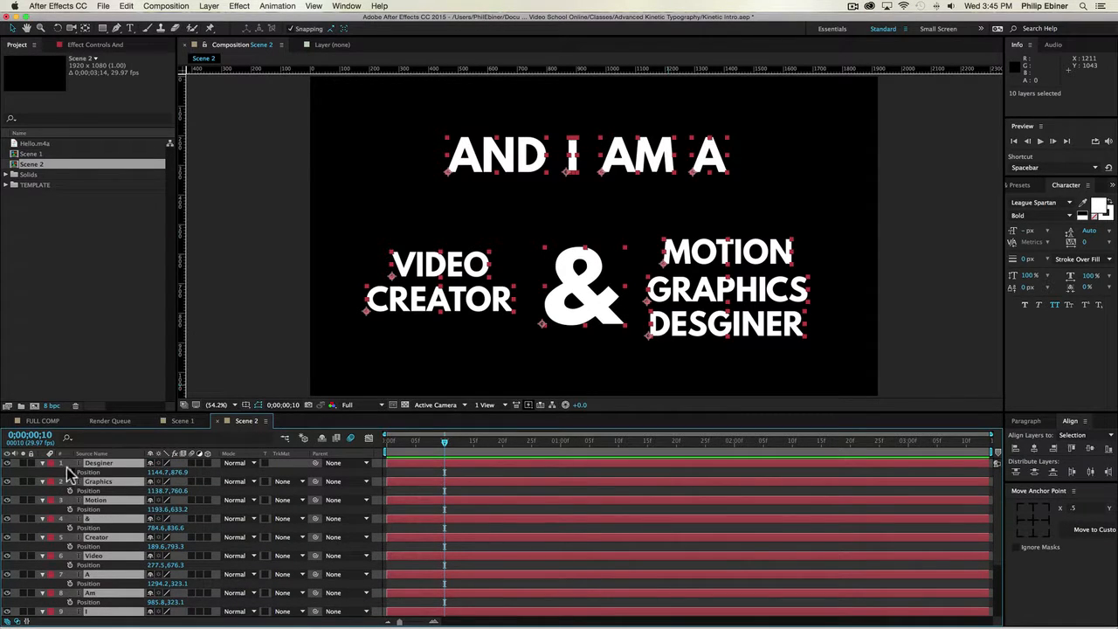
{"action": "left_click", "coordinate": [70, 472]}
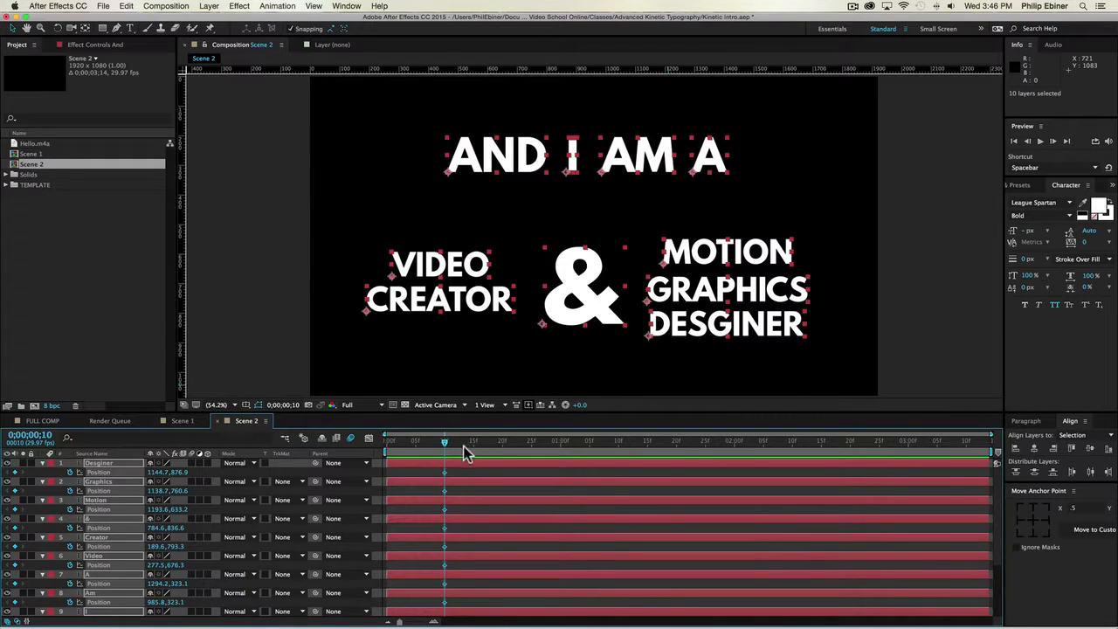
At 0;00;00;00, move "And", "I", "Am" and "A" outside the frame above the composition, fanned out so each flies in from its own direction.
{"action": "left_click_drag", "start_coordinate": [444, 448], "coordinate": [378, 449]}
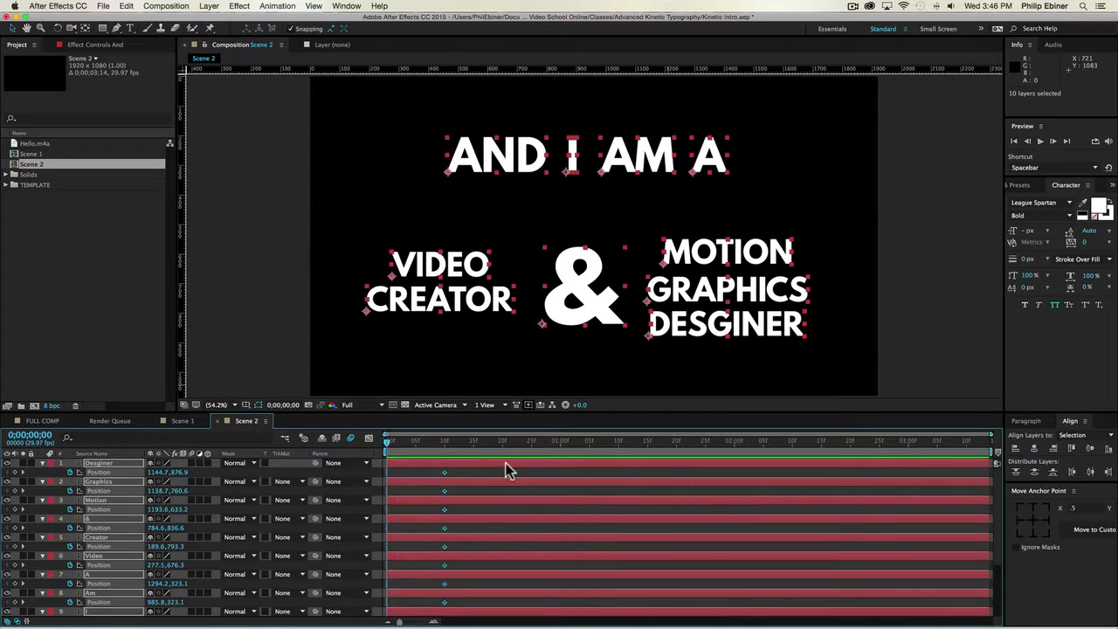
{"action": "key", "text": "super+shift+a"}
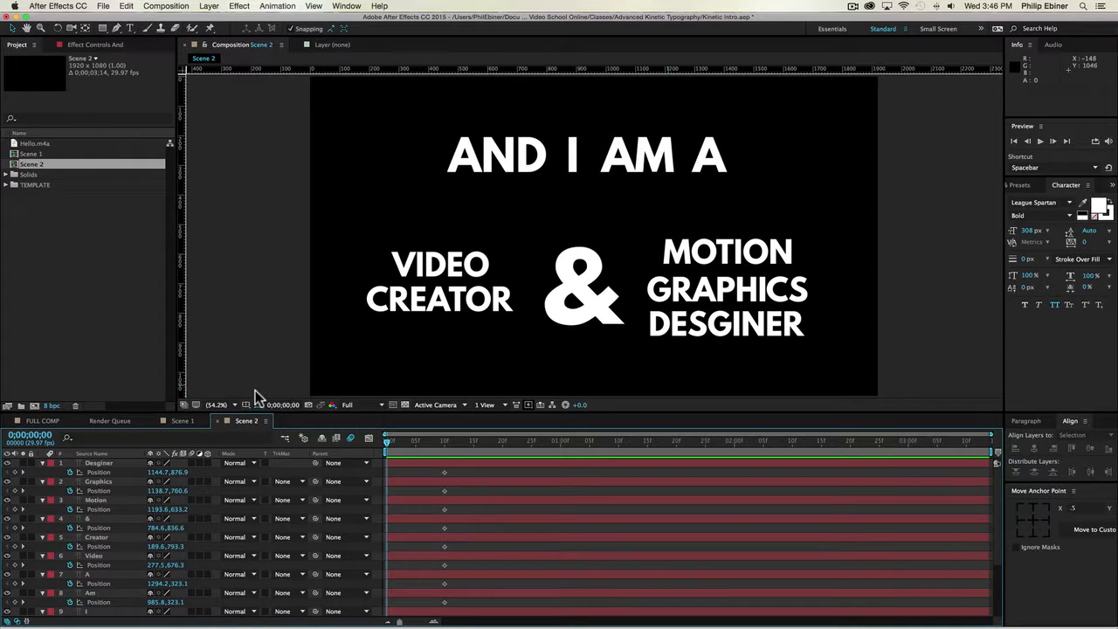
{"action": "left_click", "coordinate": [223, 405]}
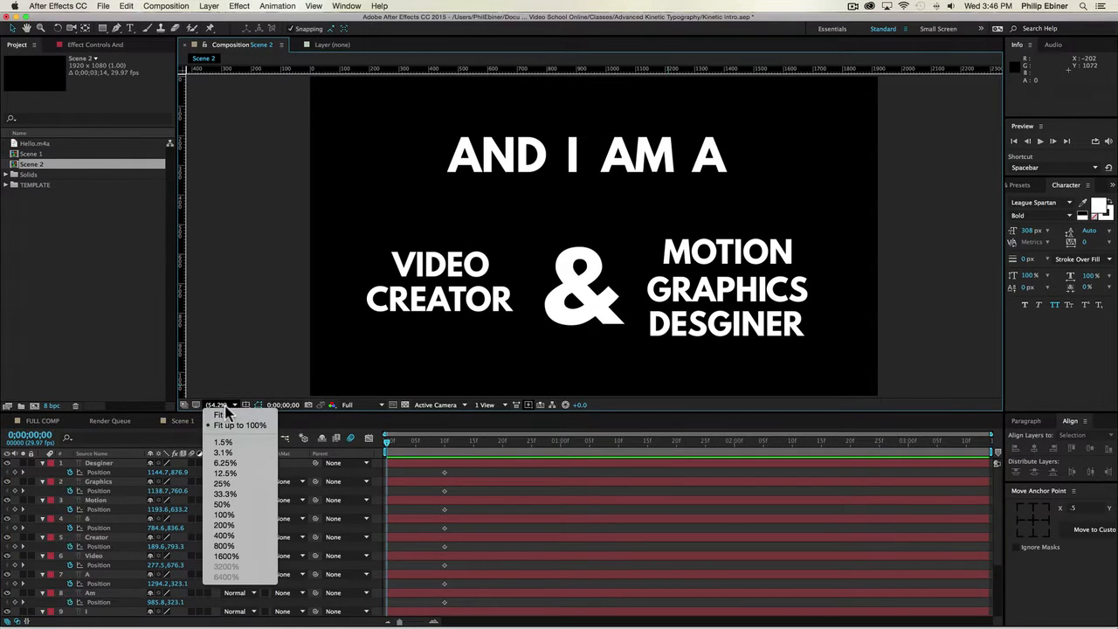
{"action": "left_click", "coordinate": [254, 494]}
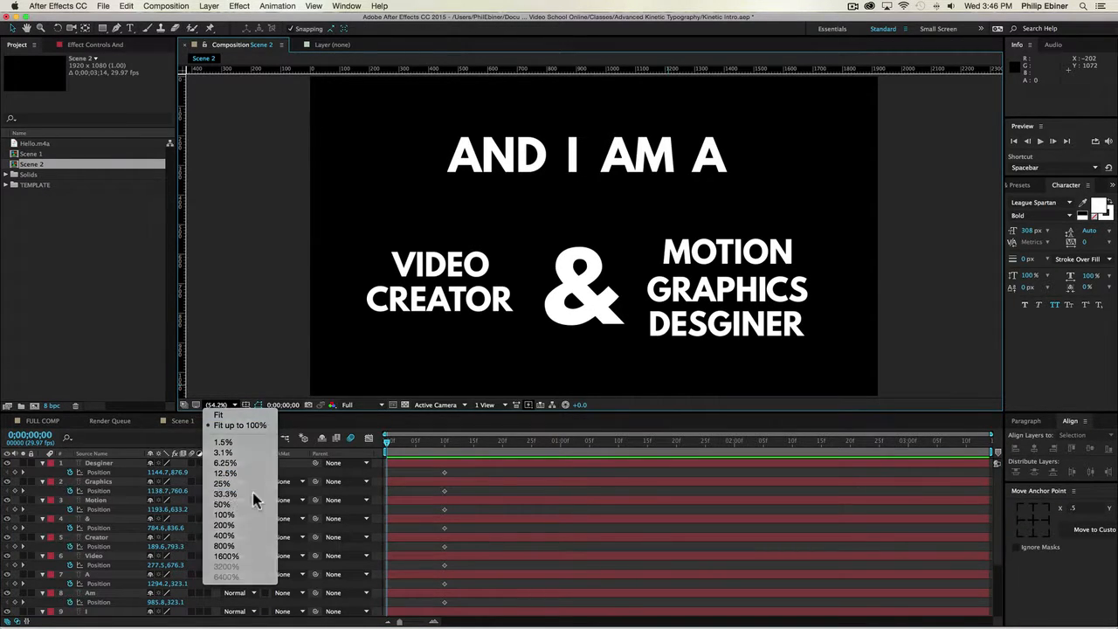
{"action": "left_click_drag", "start_coordinate": [541, 188], "coordinate": [373, 104]}
{"action": "left_click_drag", "start_coordinate": [582, 189], "coordinate": [515, 95]}
{"action": "left_click_drag", "start_coordinate": [630, 186], "coordinate": [634, 98]}
{"action": "left_click_drag", "start_coordinate": [666, 186], "coordinate": [824, 103]}
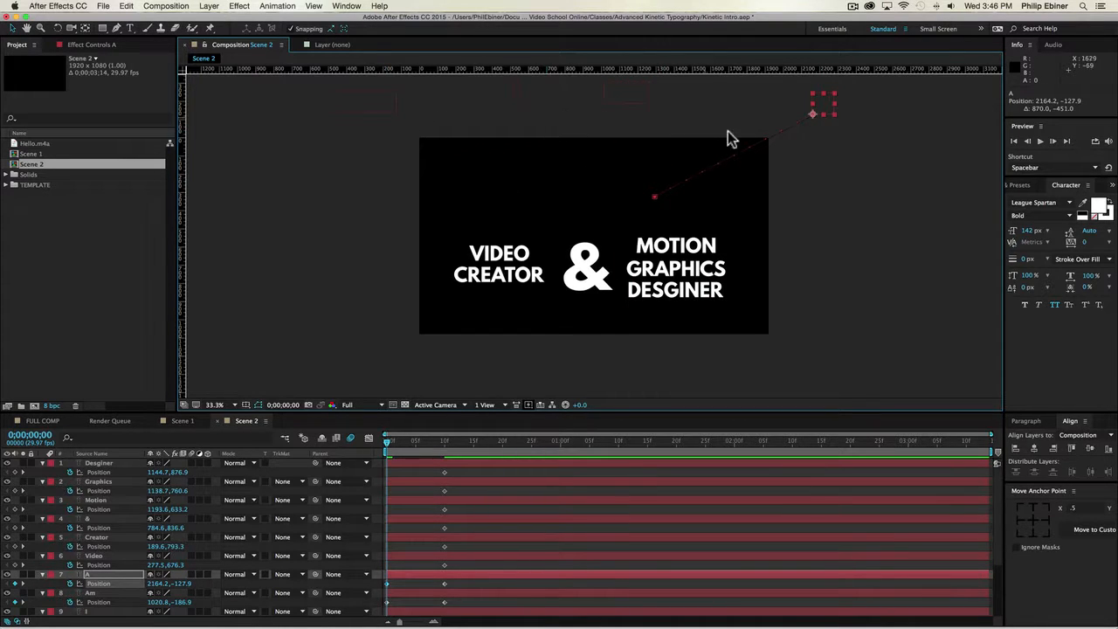
At 0;00;00;00, move "Video" and "Creator" straight out past the frame's left edge and "&" straight down below the frame.
{"action": "left_click_drag", "start_coordinate": [503, 249], "coordinate": [339, 250]}
{"action": "left_click_drag", "start_coordinate": [536, 280], "coordinate": [354, 281]}
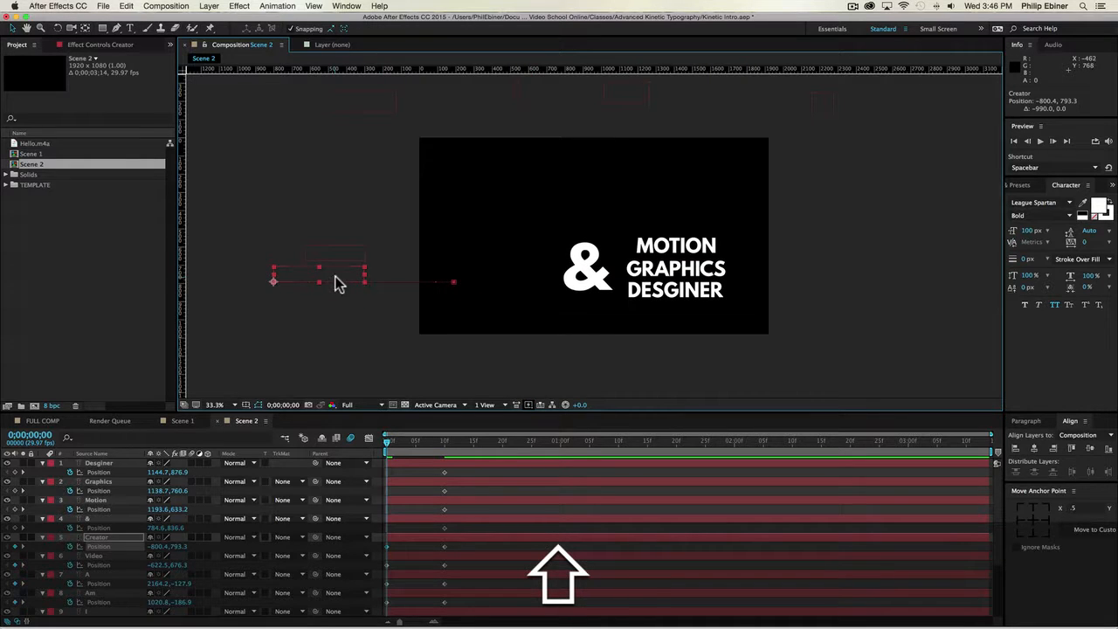
{"action": "key", "text": "super+z"}
{"action": "left_click_drag", "start_coordinate": [452, 279], "coordinate": [297, 285]}
{"action": "left_click_drag", "start_coordinate": [587, 271], "coordinate": [589, 386]}
At 0;00;00;00, move "Motion", "Graphics" and "Desginer" horizontally out past the frame's right edge, keeping "Motion" at its original scale.
{"action": "left_click_drag", "start_coordinate": [678, 252], "coordinate": [889, 255]}
{"action": "key", "text": "super+z"}
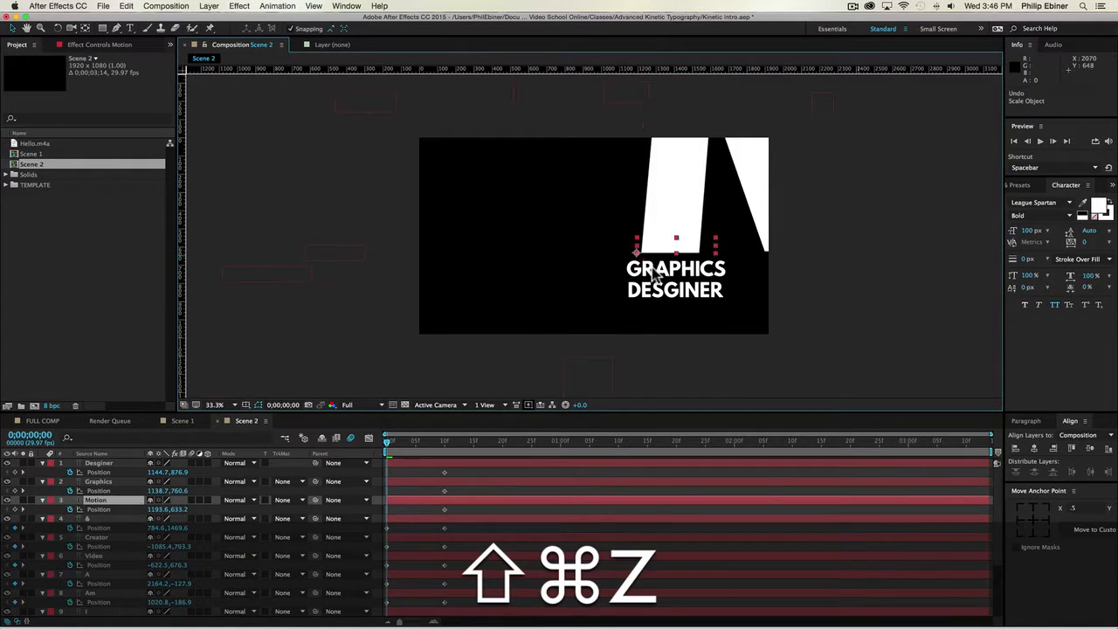
{"action": "left_click_drag", "start_coordinate": [673, 251], "coordinate": [849, 251]}
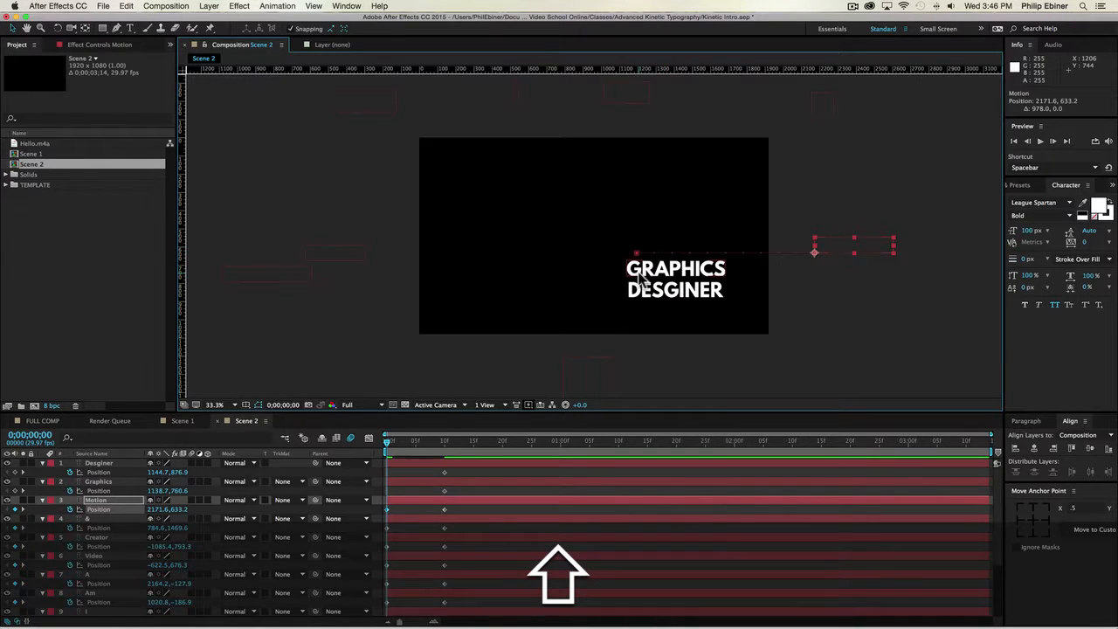
{"action": "left_click_drag", "start_coordinate": [659, 278], "coordinate": [873, 280]}
{"action": "left_click_drag", "start_coordinate": [673, 297], "coordinate": [906, 298]}
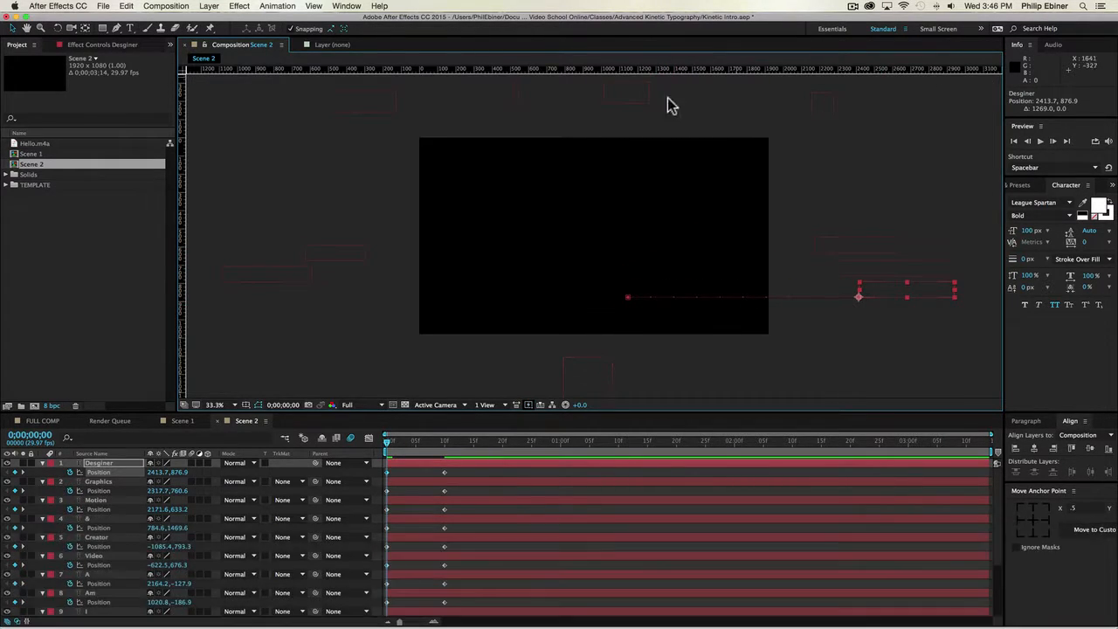
Apply Easy Ease to the start and end Position keyframes of all ten text layers.
{"action": "scroll", "coordinate": [507, 552], "scroll_direction": "down", "scroll_amount": 3}
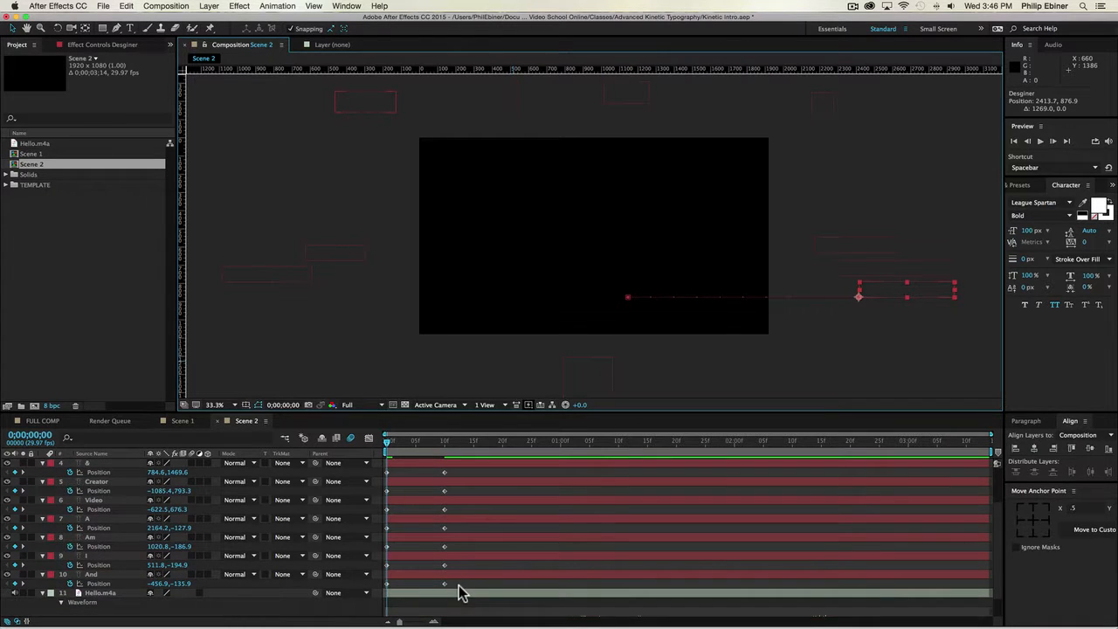
{"action": "left_click_drag", "start_coordinate": [459, 586], "coordinate": [375, 466]}
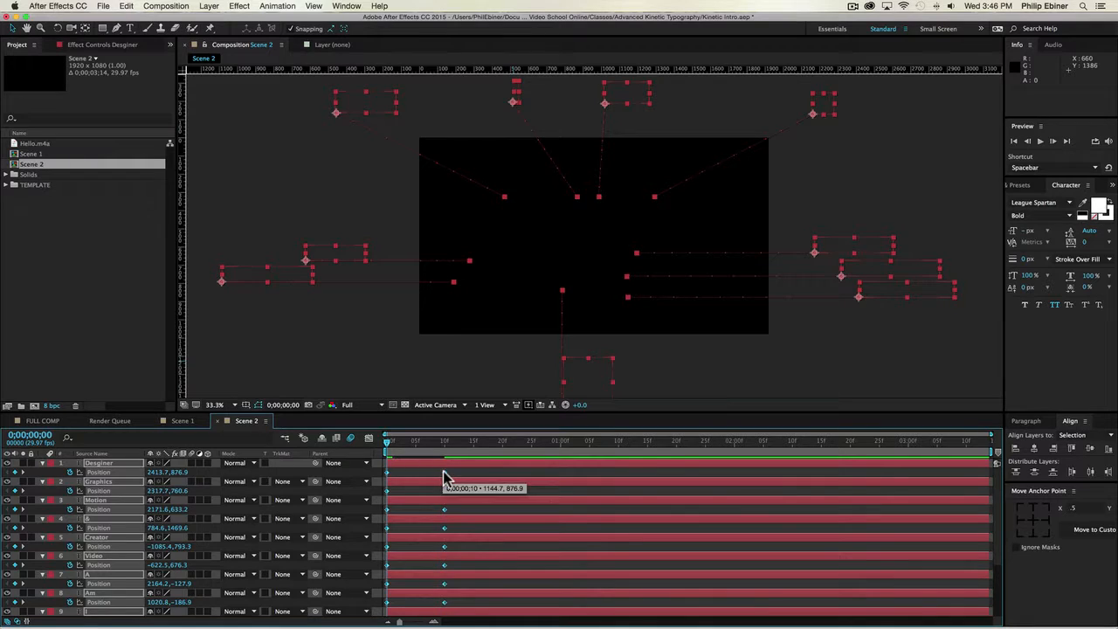
{"action": "right_click", "coordinate": [444, 477]}
{"action": "mouse_move", "coordinate": [502, 603]}
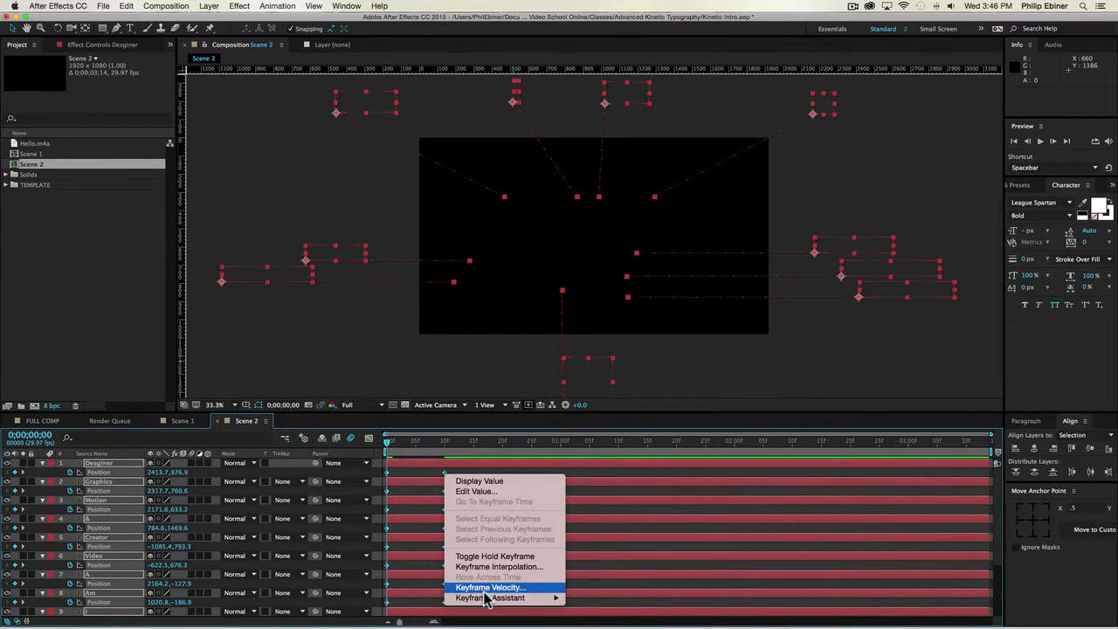
{"action": "left_click", "coordinate": [443, 472]}
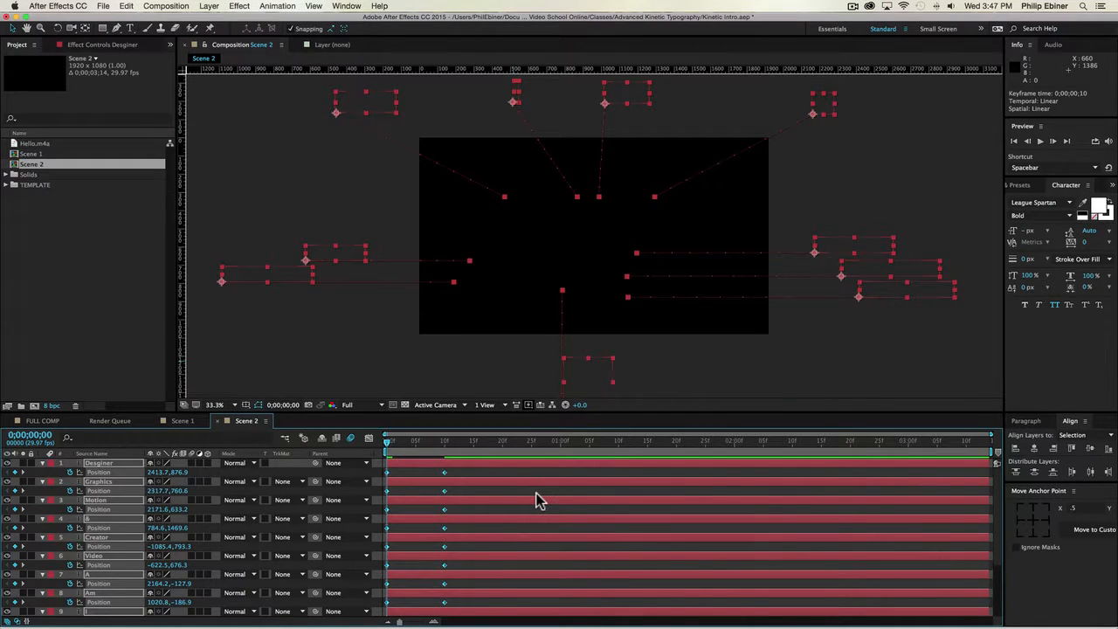
{"action": "key", "text": "F9"}
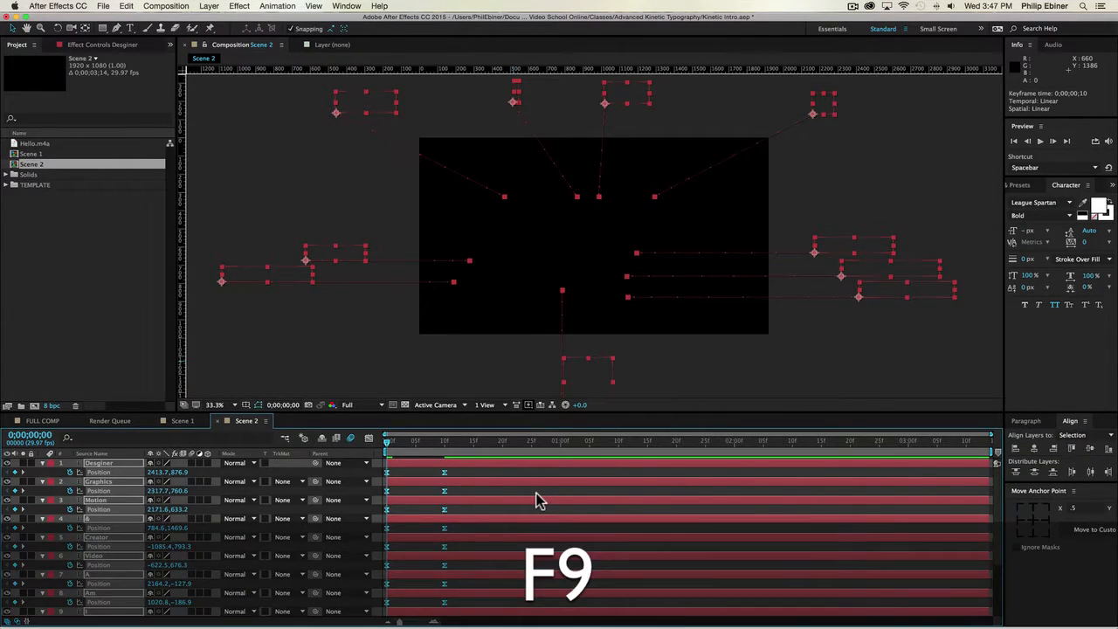
In the speed graph, lengthen the ease handles of all Position keyframes at both ends so the speed peaks sharply midway.
{"action": "left_click", "coordinate": [369, 440]}
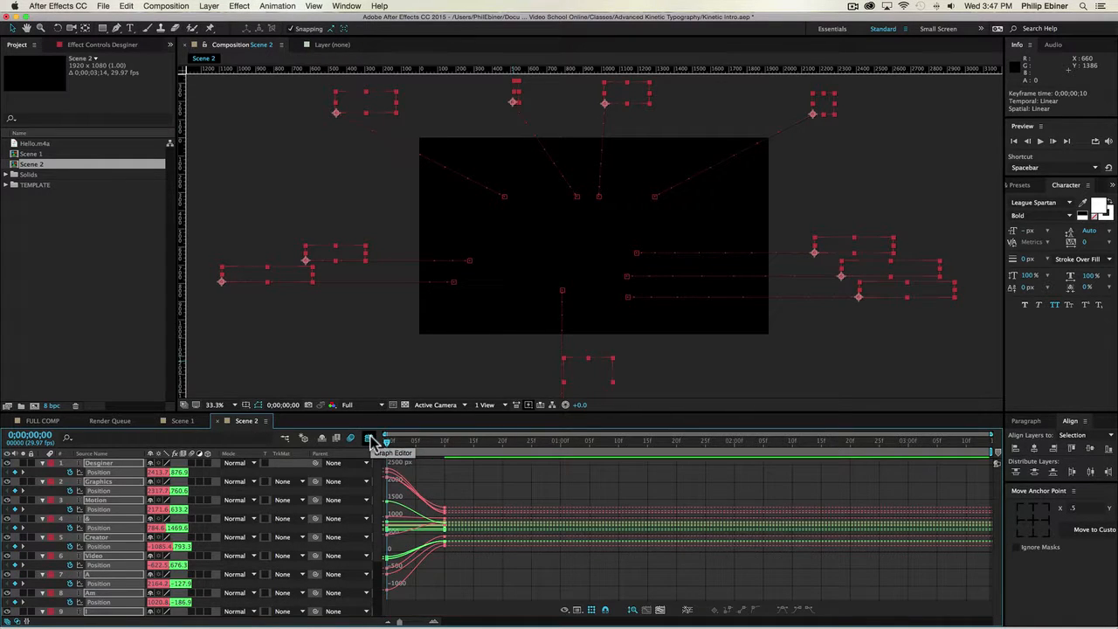
{"action": "left_click", "coordinate": [577, 610]}
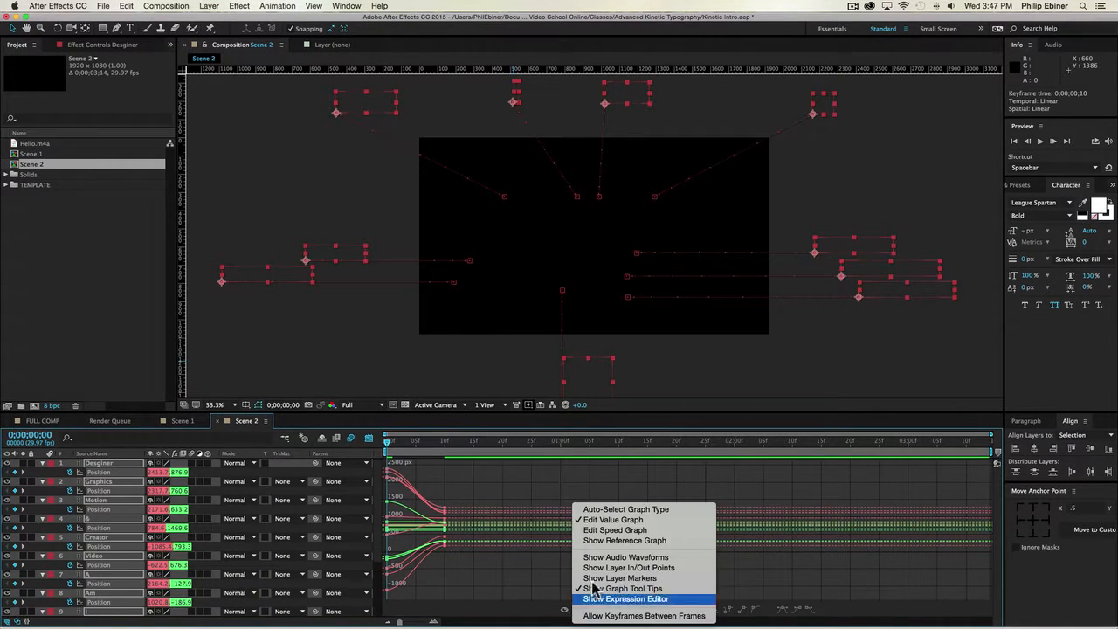
{"action": "left_click", "coordinate": [618, 530]}
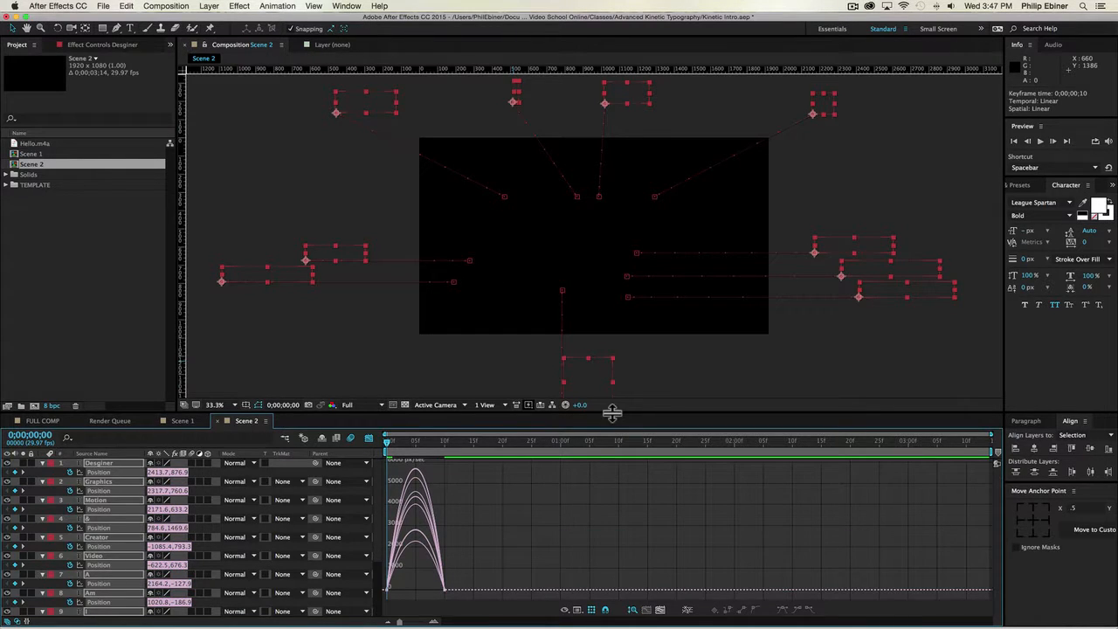
{"action": "left_click_drag", "start_coordinate": [613, 413], "coordinate": [619, 356]}
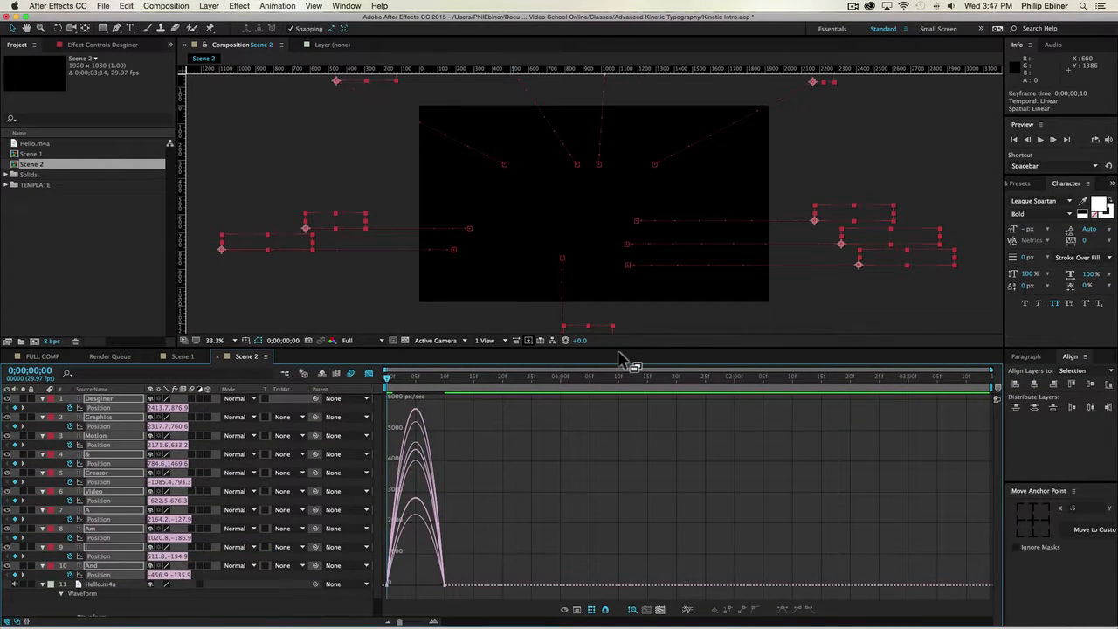
{"action": "key", "text": "equal"}
{"action": "key", "text": "equal"}
{"action": "key", "text": "equal"}
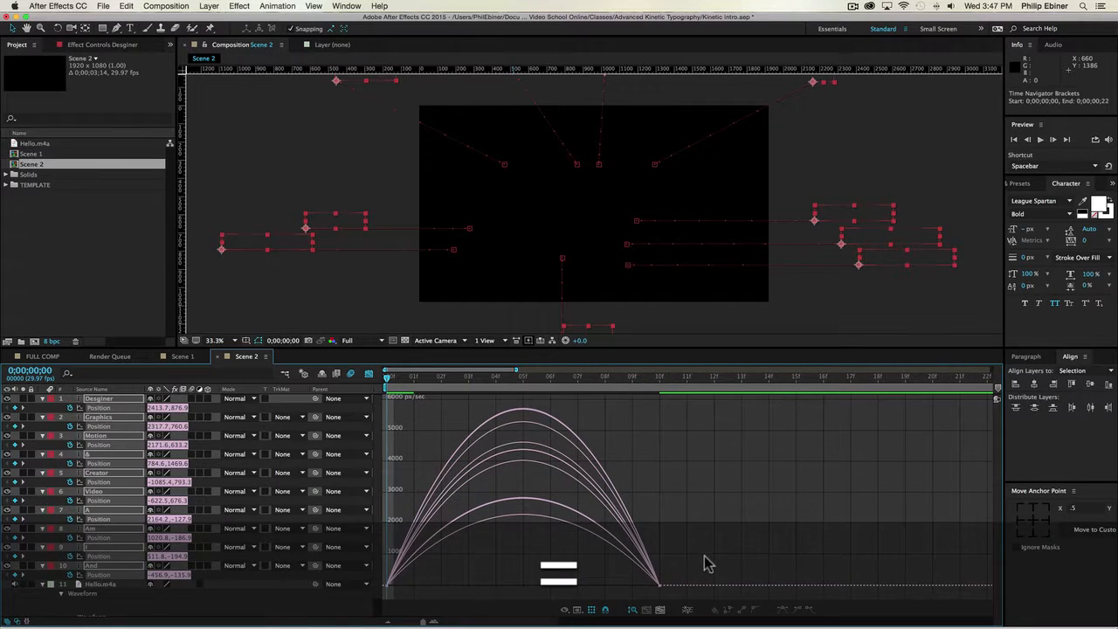
{"action": "left_click_drag", "start_coordinate": [707, 564], "coordinate": [337, 600]}
{"action": "left_click_drag", "start_coordinate": [435, 587], "coordinate": [486, 589]}
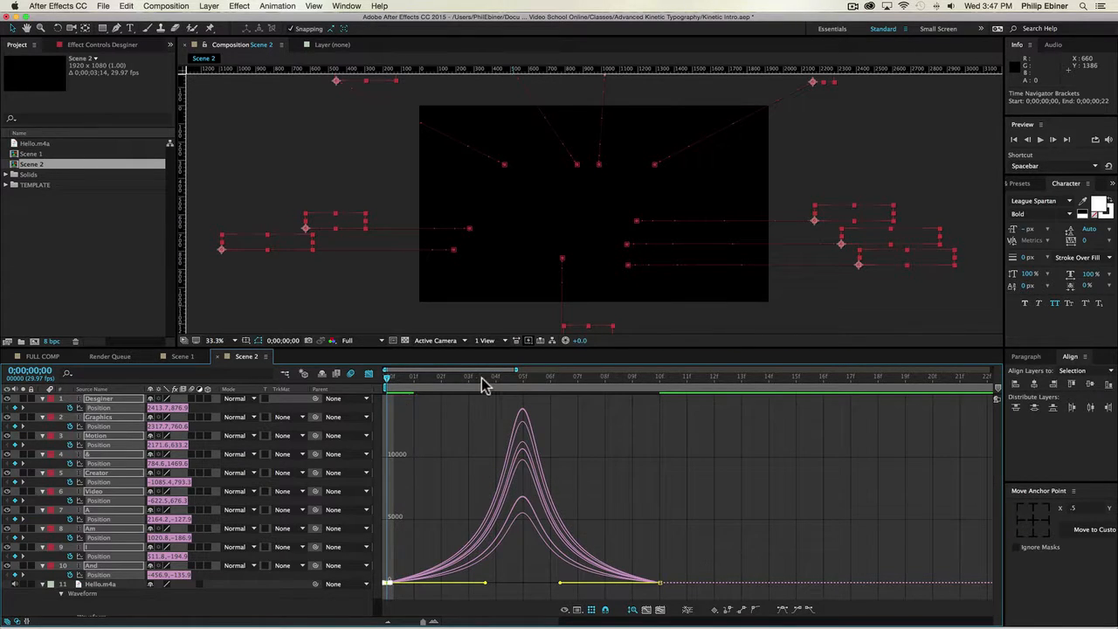
Close the graph editor, show the full scene duration in the timeline and preview the eased text animation.
{"action": "key", "text": "0"}
{"action": "left_click_drag", "start_coordinate": [482, 378], "coordinate": [385, 376]}
{"action": "left_click_drag", "start_coordinate": [592, 368], "coordinate": [799, 376]}
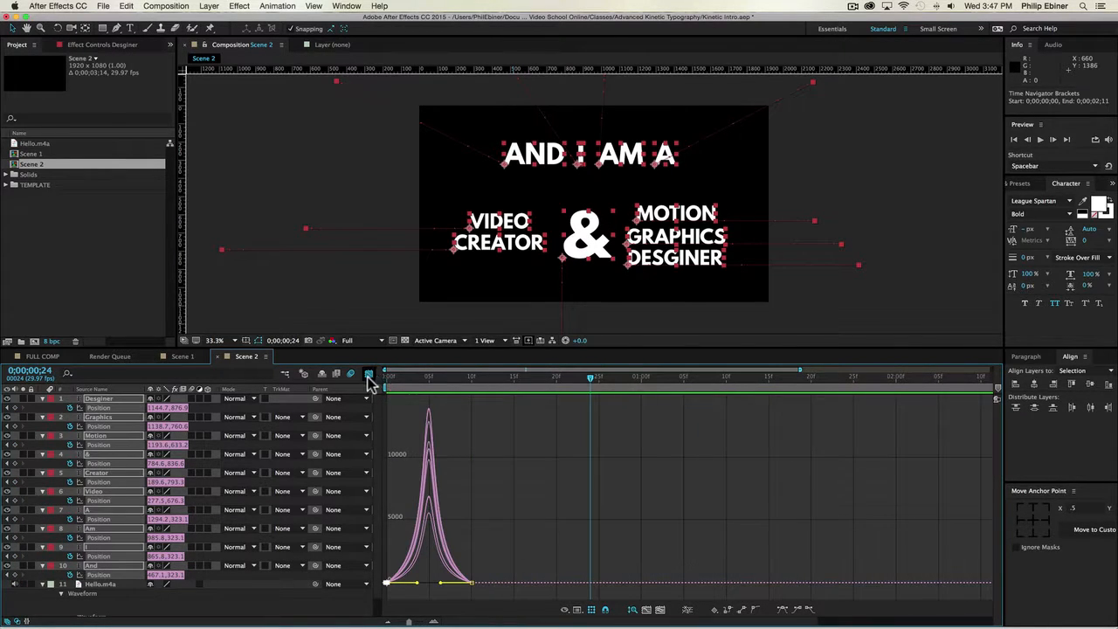
{"action": "left_click", "coordinate": [368, 376]}
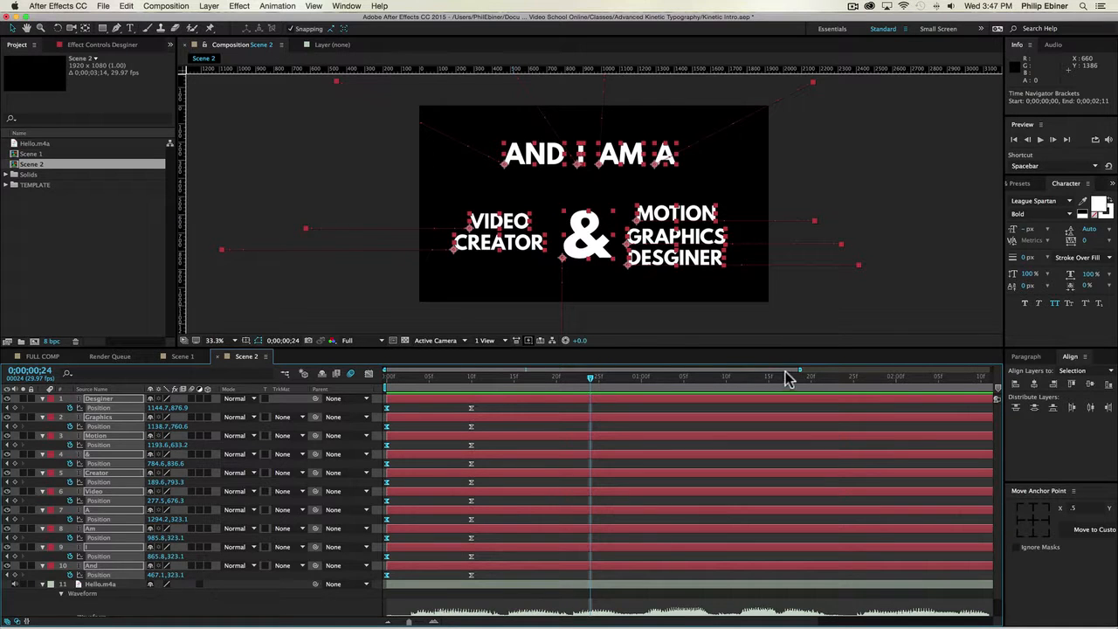
{"action": "left_click_drag", "start_coordinate": [806, 375], "coordinate": [992, 376]}
{"action": "key", "text": "KP_0"}
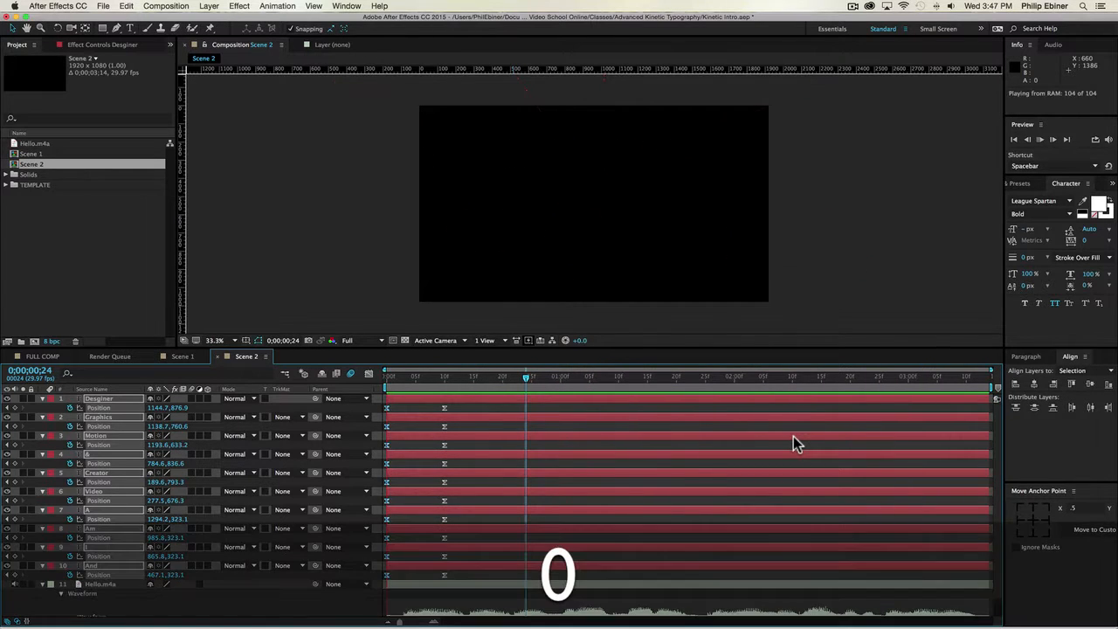
{"action": "key", "text": "space"}
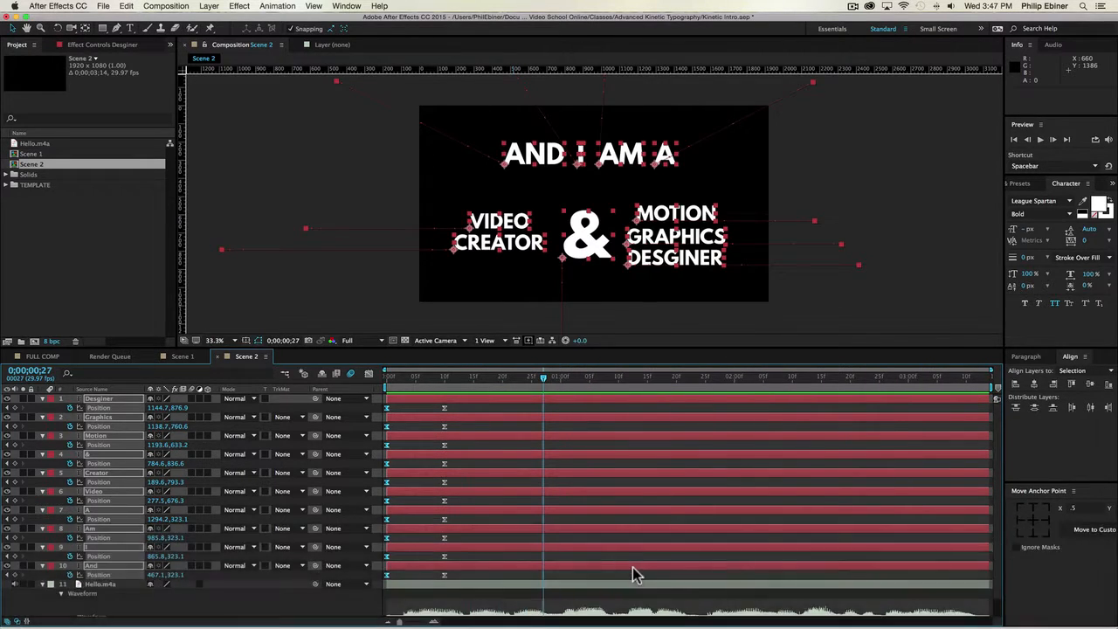
Stagger the first four words to the audio, starting "And" at frame 1, "I" at frame 5, "Am" at frame 15 and "A" at frame 21.
{"action": "scroll", "coordinate": [633, 570], "scroll_direction": "down", "scroll_amount": 1}
{"action": "key", "text": "super+shift+a"}
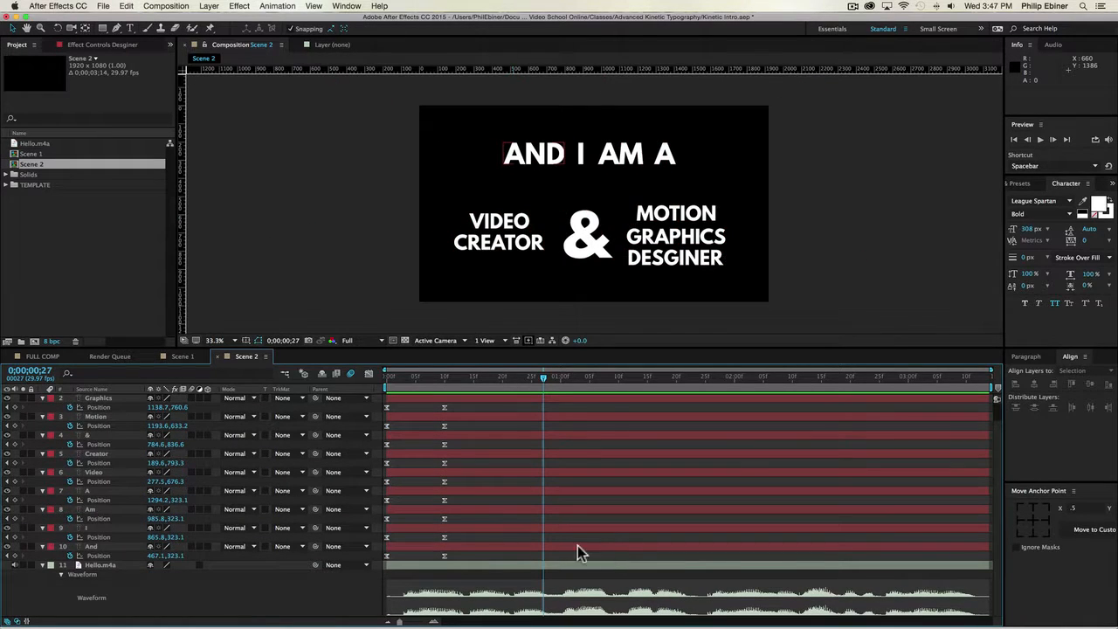
{"action": "left_click_drag", "start_coordinate": [442, 545], "coordinate": [447, 539]}
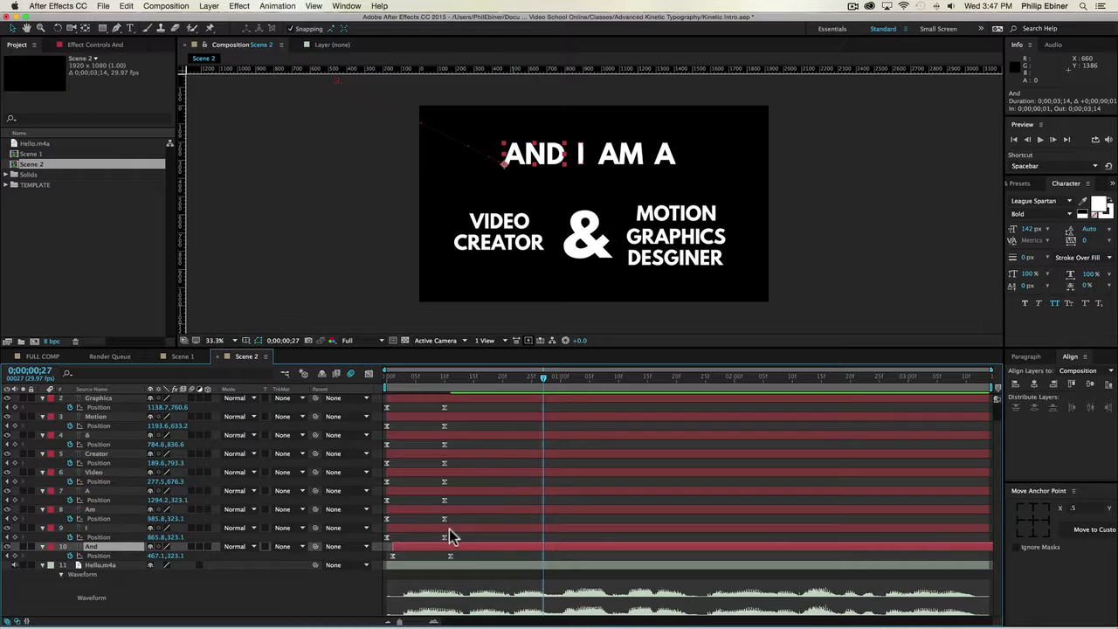
{"action": "left_click_drag", "start_coordinate": [449, 530], "coordinate": [522, 529]}
{"action": "left_click_drag", "start_coordinate": [436, 509], "coordinate": [626, 492]}
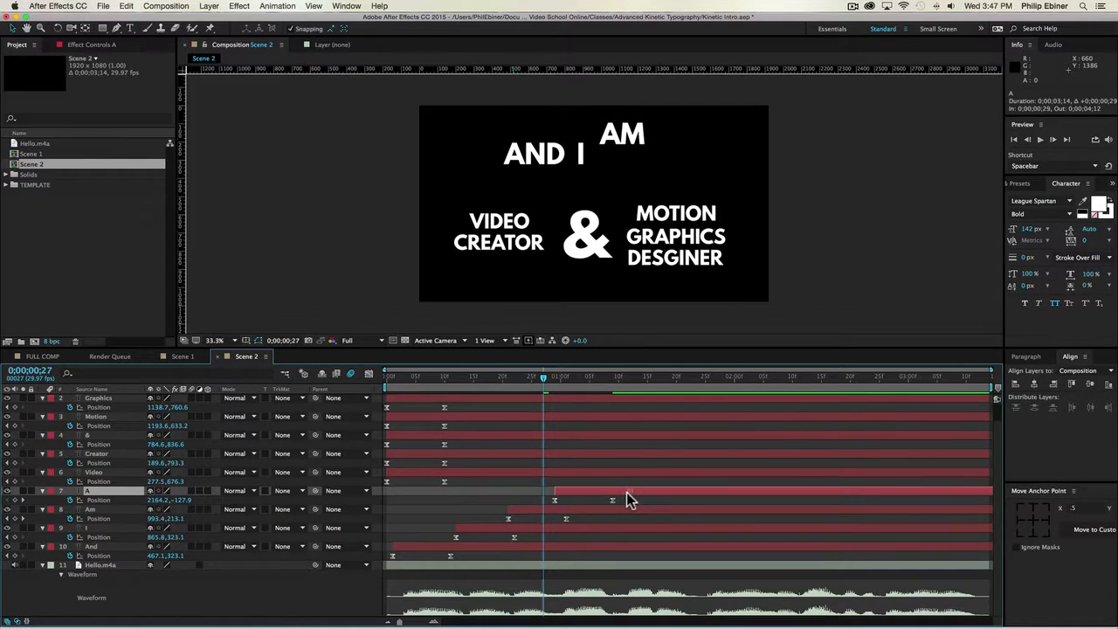
{"action": "key", "text": "KP_0"}
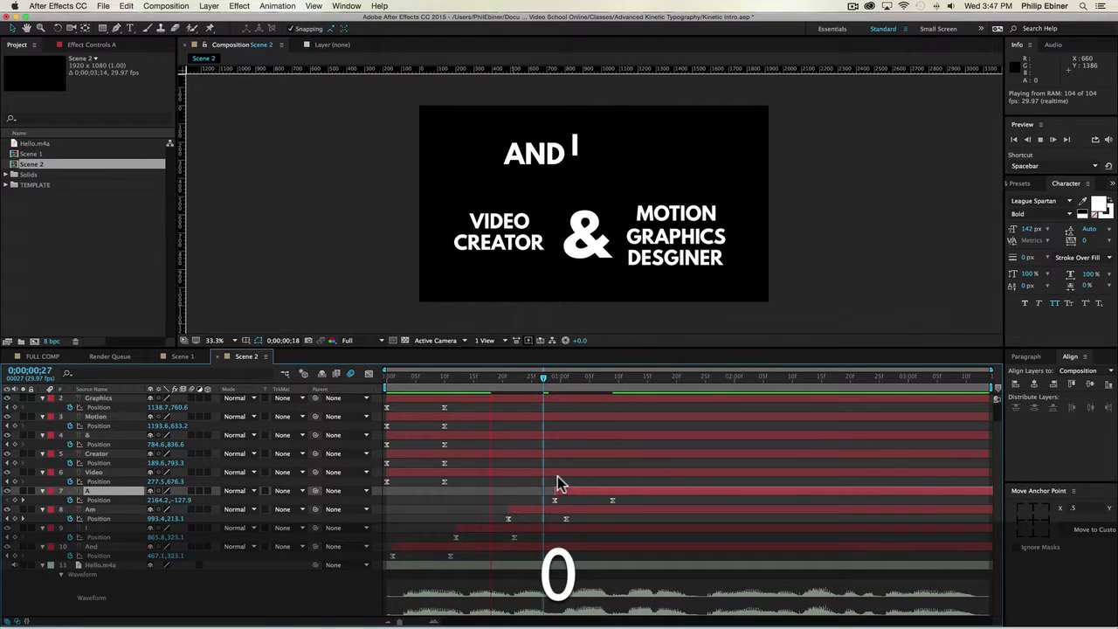
{"action": "left_click_drag", "start_coordinate": [556, 489], "coordinate": [447, 529]}
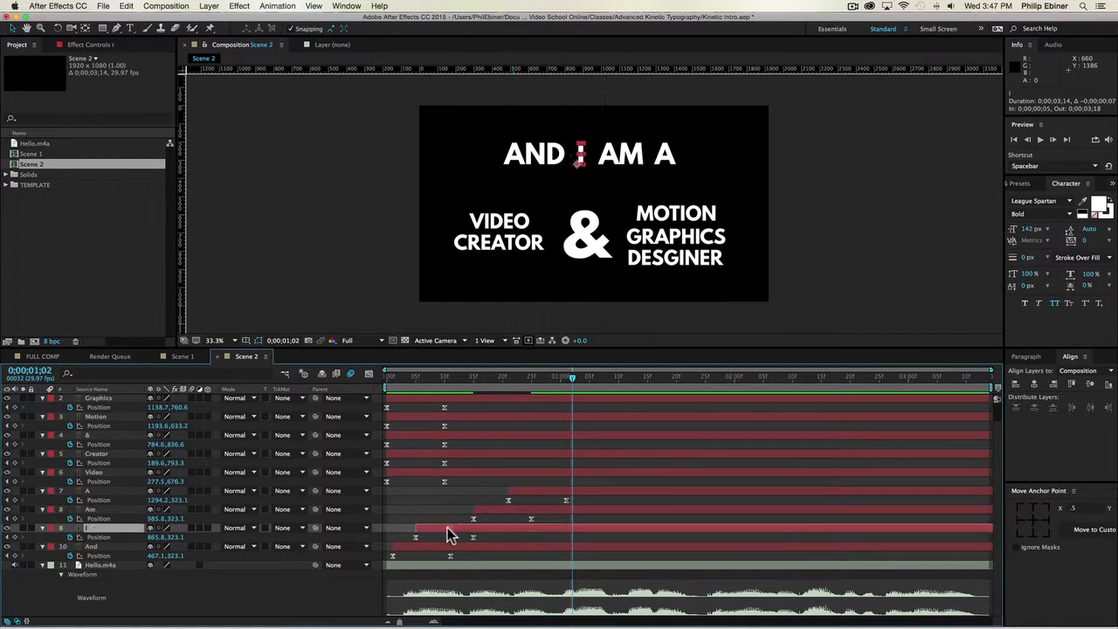
Shift the layers to match the audio waveform, starting "Video" at 0;00;00;29, "Creator" at 0;00;01;07 and "&" at 0;00;01;22.
{"action": "left_click_drag", "start_coordinate": [447, 474], "coordinate": [614, 476]}
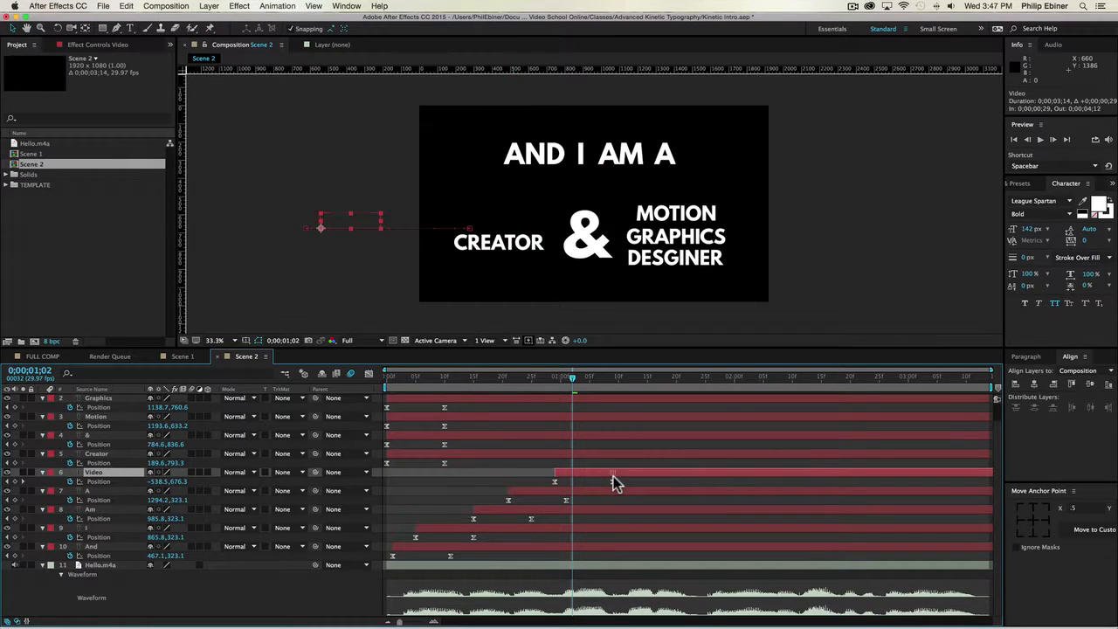
{"action": "left_click_drag", "start_coordinate": [490, 456], "coordinate": [705, 451]}
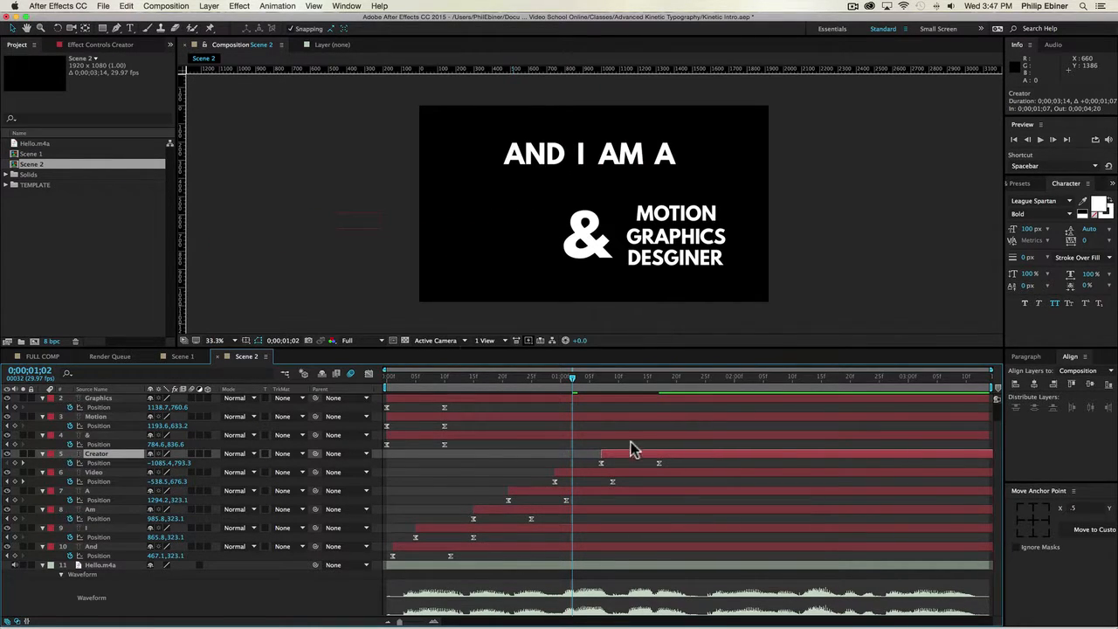
{"action": "left_click_drag", "start_coordinate": [491, 437], "coordinate": [792, 444]}
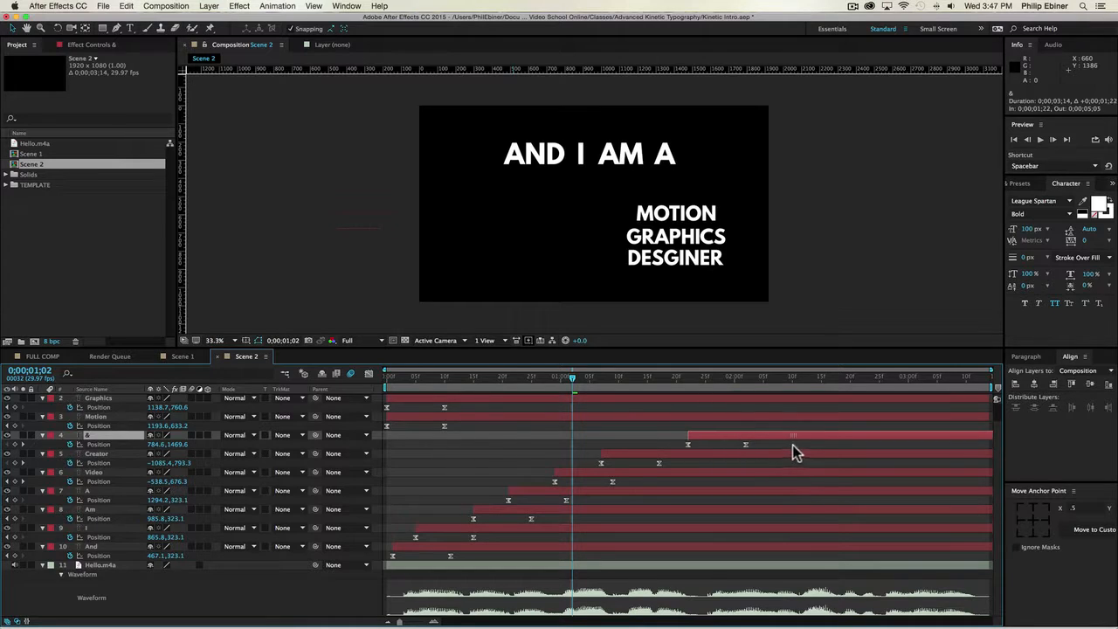
Shift the last three layers to match the audio, starting "Motion" at 0;00;02;04, "Graphics" at 0;00;02;10 and "Desginer" at 0;00;02;19.
{"action": "left_click_drag", "start_coordinate": [439, 416], "coordinate": [811, 423]}
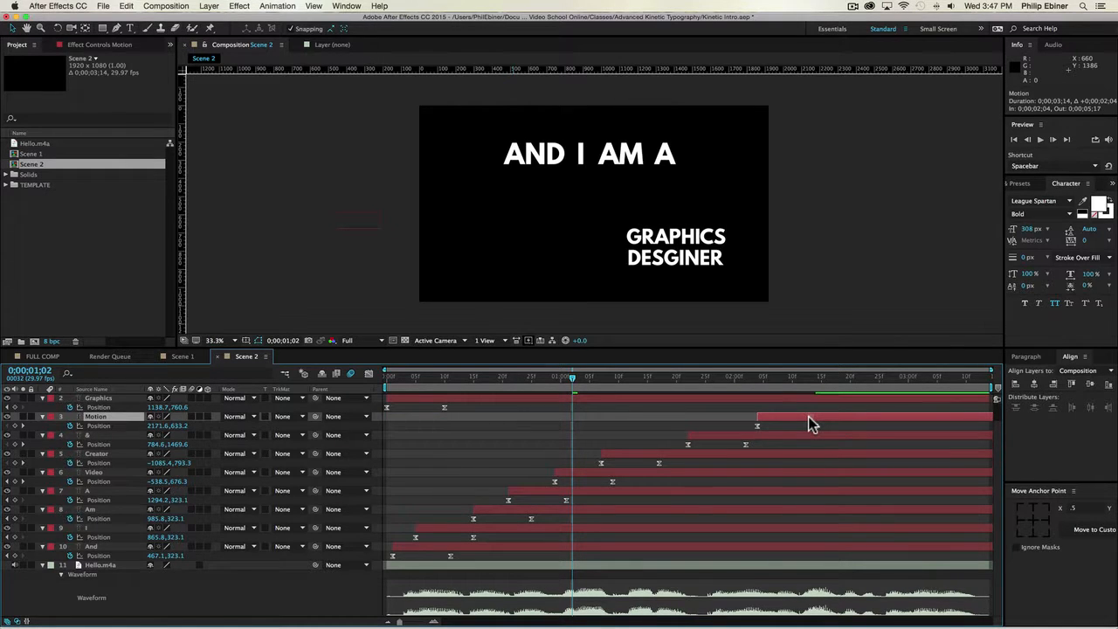
{"action": "left_click_drag", "start_coordinate": [426, 399], "coordinate": [782, 399]}
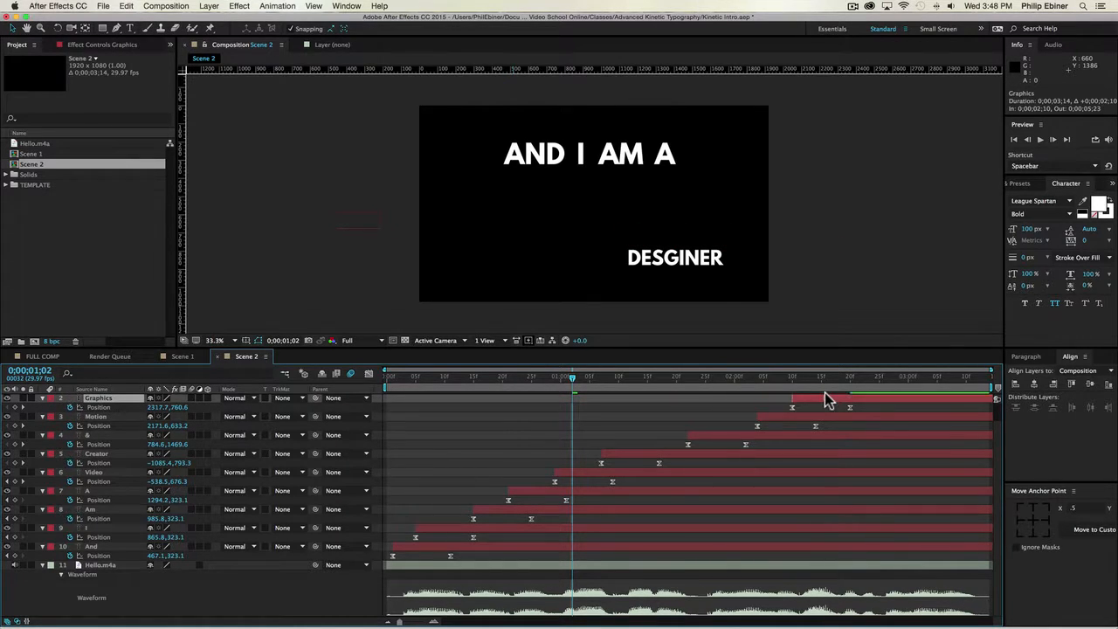
{"action": "scroll", "coordinate": [791, 411], "scroll_direction": "up", "scroll_amount": 1}
{"action": "left_click_drag", "start_coordinate": [388, 399], "coordinate": [758, 392]}
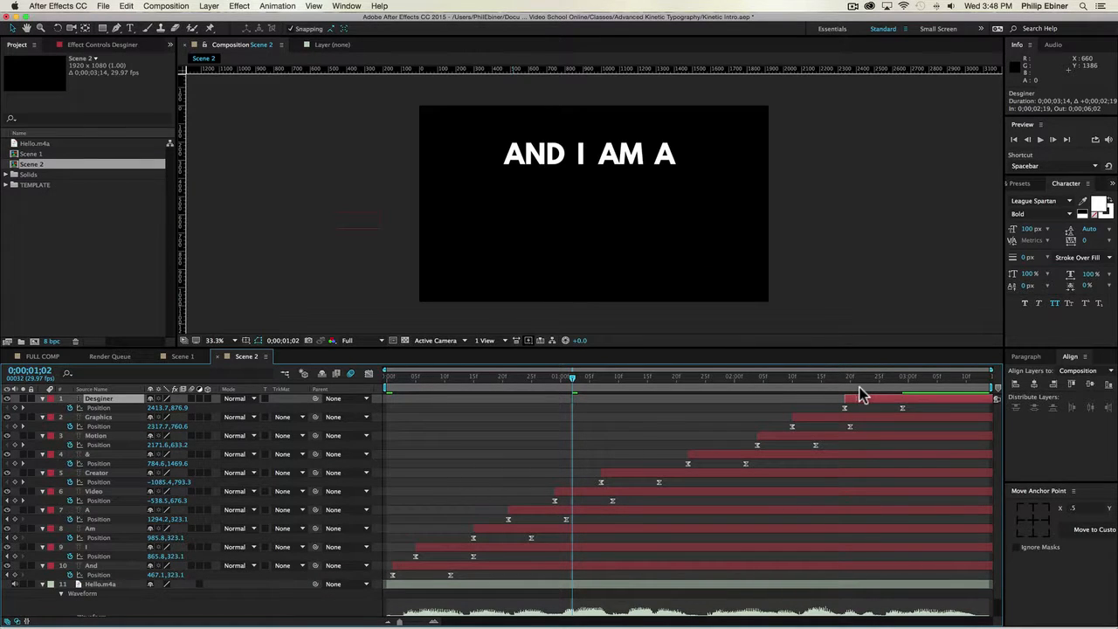
Preview the timing, shift the "Motion" layer to start at 0;00;02;02, and play the scene again.
{"action": "key", "text": "KP_0"}
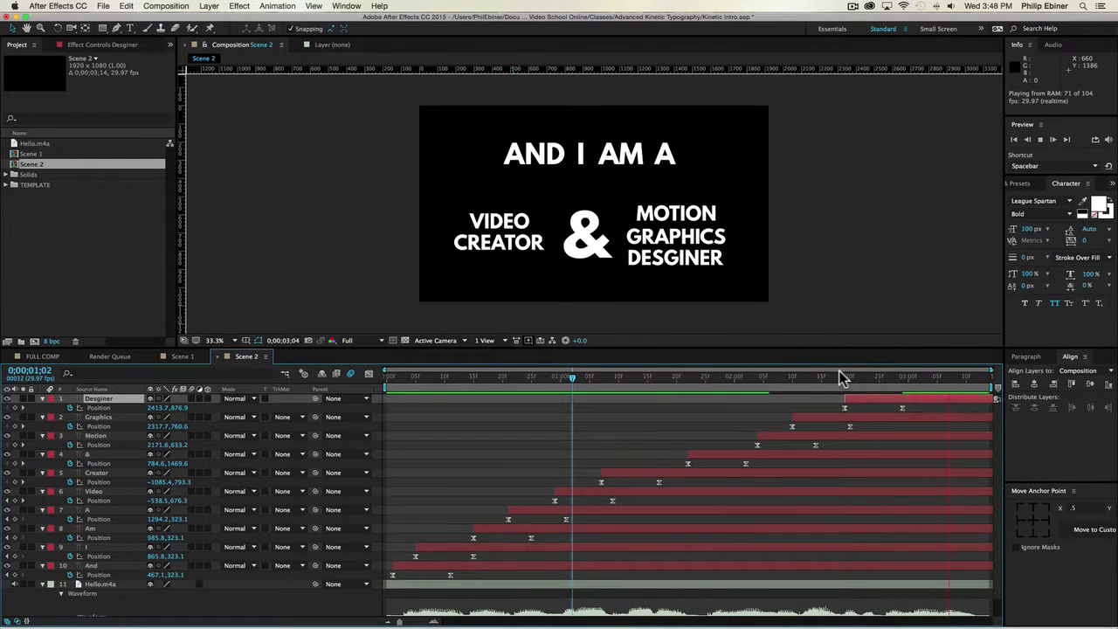
{"action": "key", "text": "space"}
{"action": "left_click_drag", "start_coordinate": [812, 433], "coordinate": [799, 435]}
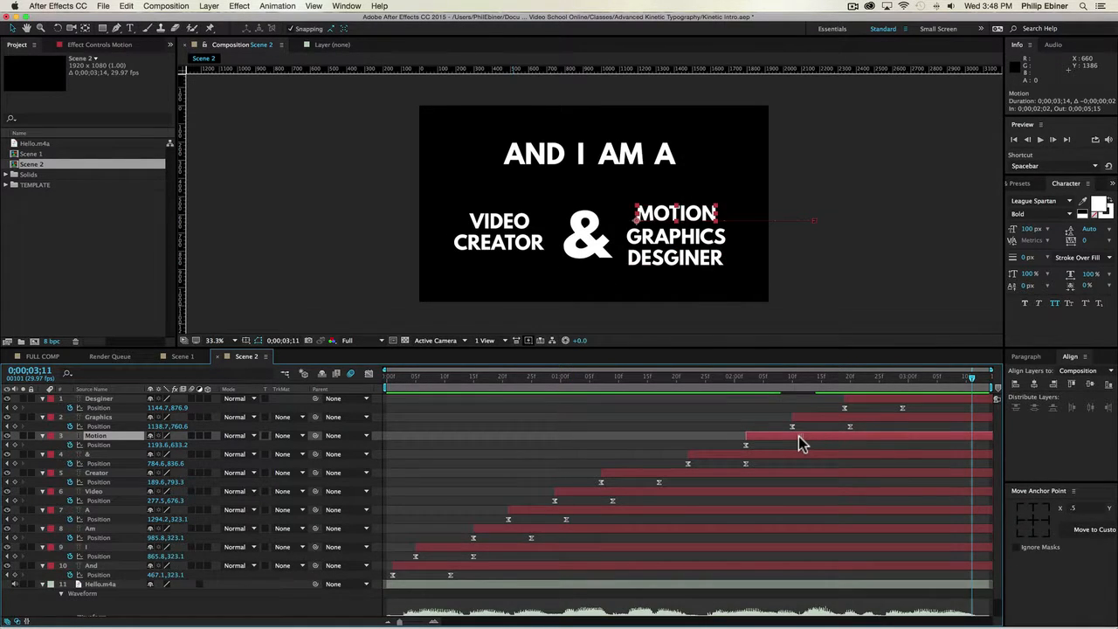
{"action": "key", "text": "KP_0"}
{"action": "key", "text": "space"}
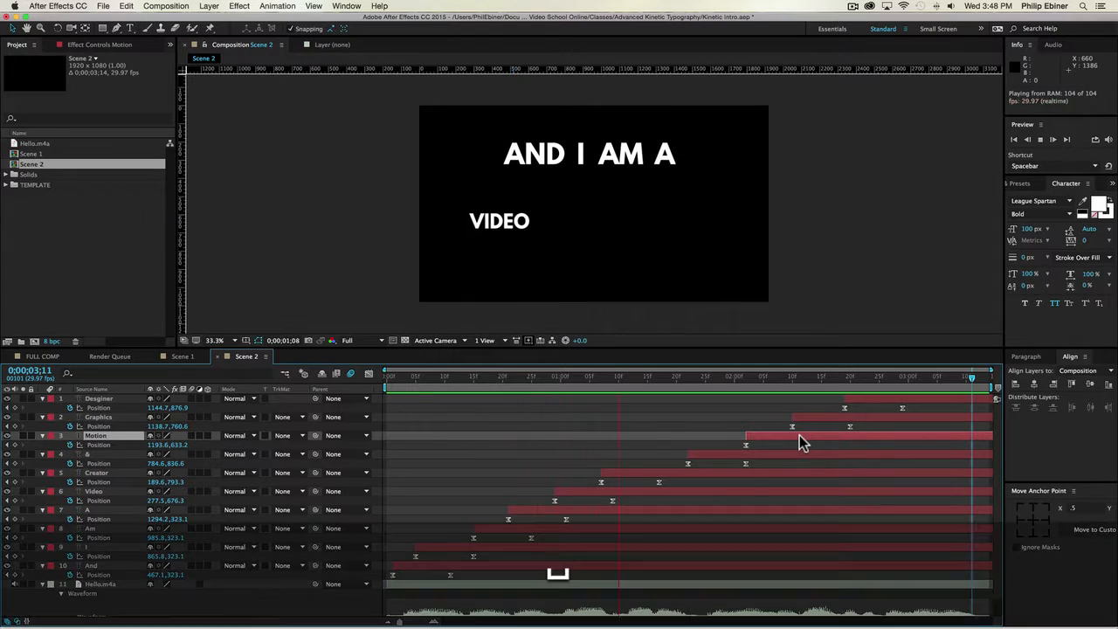
Shift "Am" to start at frame 13 and "A" at frame 17, then preview the scene.
{"action": "mouse_move", "coordinate": [498, 528]}
{"action": "left_mouse_down"}
{"action": "mouse_move", "coordinate": [501, 514]}
{"action": "mouse_move", "coordinate": [506, 525]}
{"action": "left_mouse_up"}
{"action": "key", "text": "KP_0"}
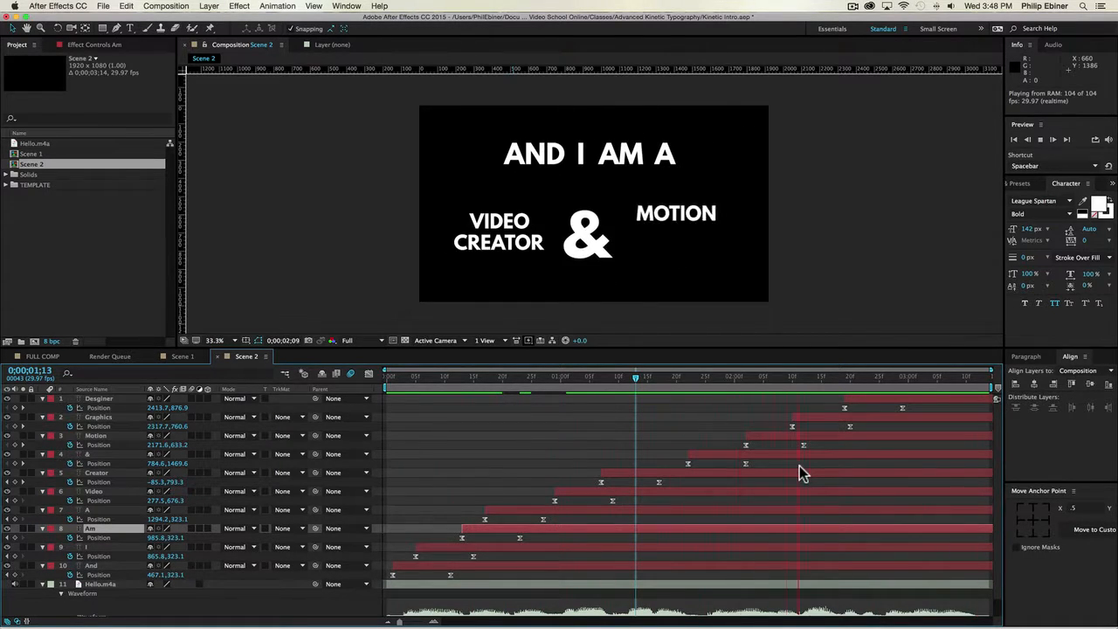
{"action": "key", "text": "space"}
Shift "Motion" and "Graphics" together two frames earlier, starting at 0;00;02;00 and 0;00;02;08, and preview the result.
{"action": "left_click", "coordinate": [792, 434]}
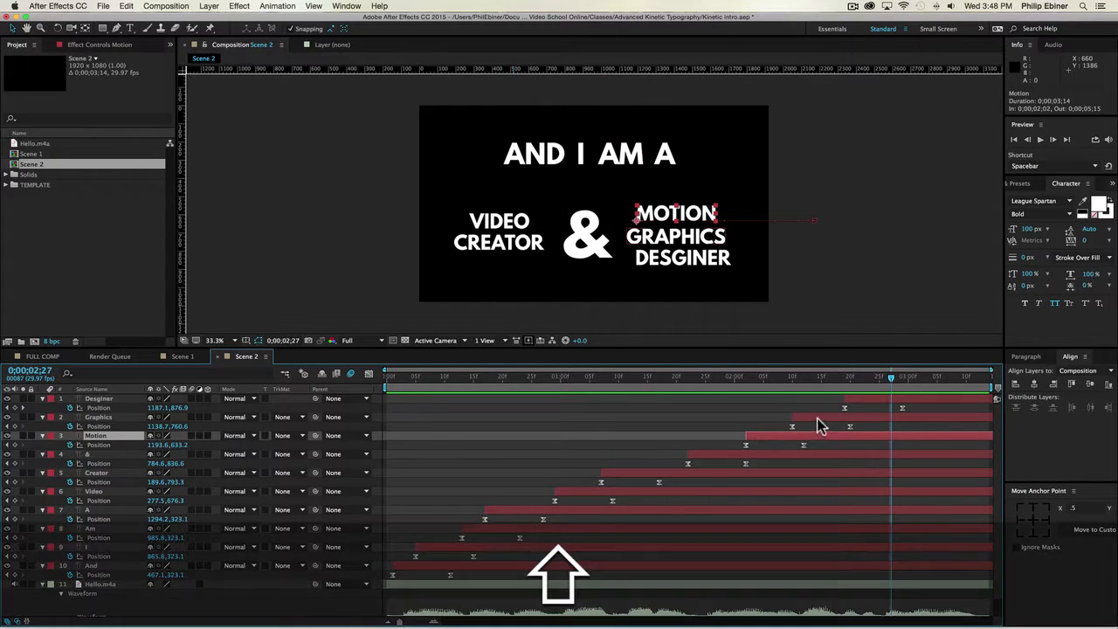
{"action": "left_click", "coordinate": [824, 418], "text": "shift"}
{"action": "left_click_drag", "start_coordinate": [824, 418], "coordinate": [813, 417]}
{"action": "key", "text": "KP_0"}
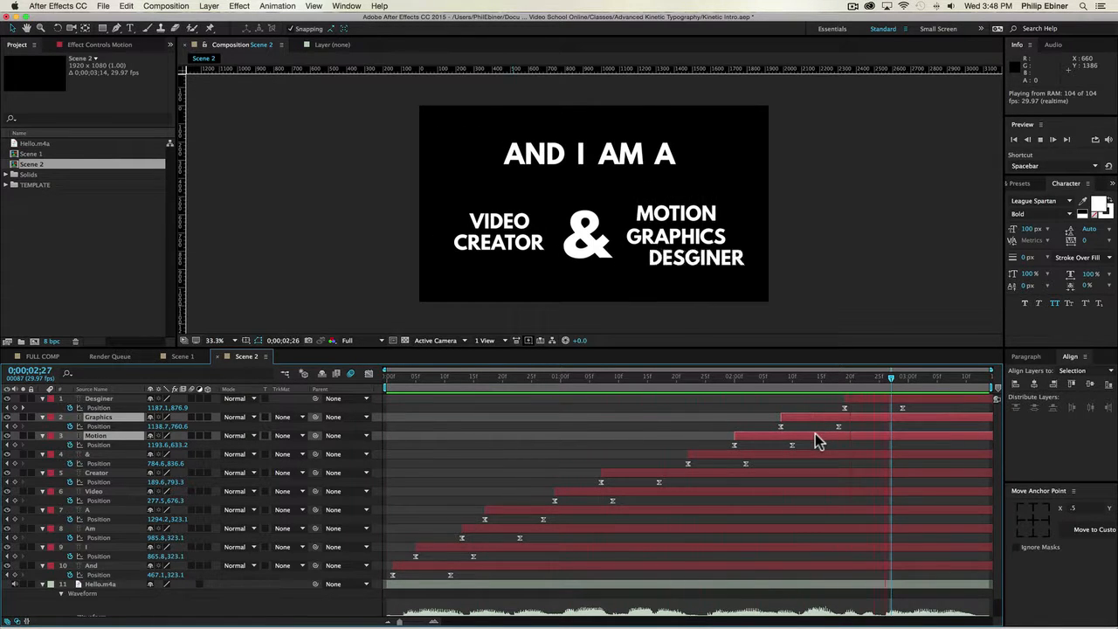
{"action": "key", "text": "space"}
Collapse the properties of all layers, fit the composition in its viewer and enlarge the viewer.
{"action": "key", "text": "super+a"}
{"action": "key", "text": "s"}
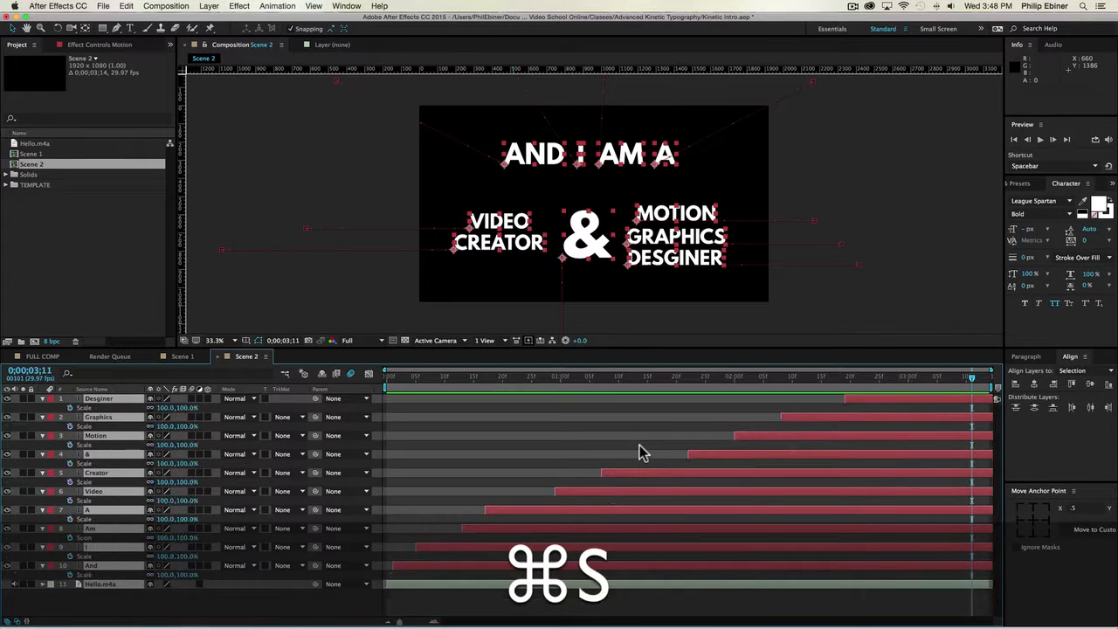
{"action": "key", "text": "s"}
{"action": "left_click", "coordinate": [209, 340]}
{"action": "left_click", "coordinate": [223, 356]}
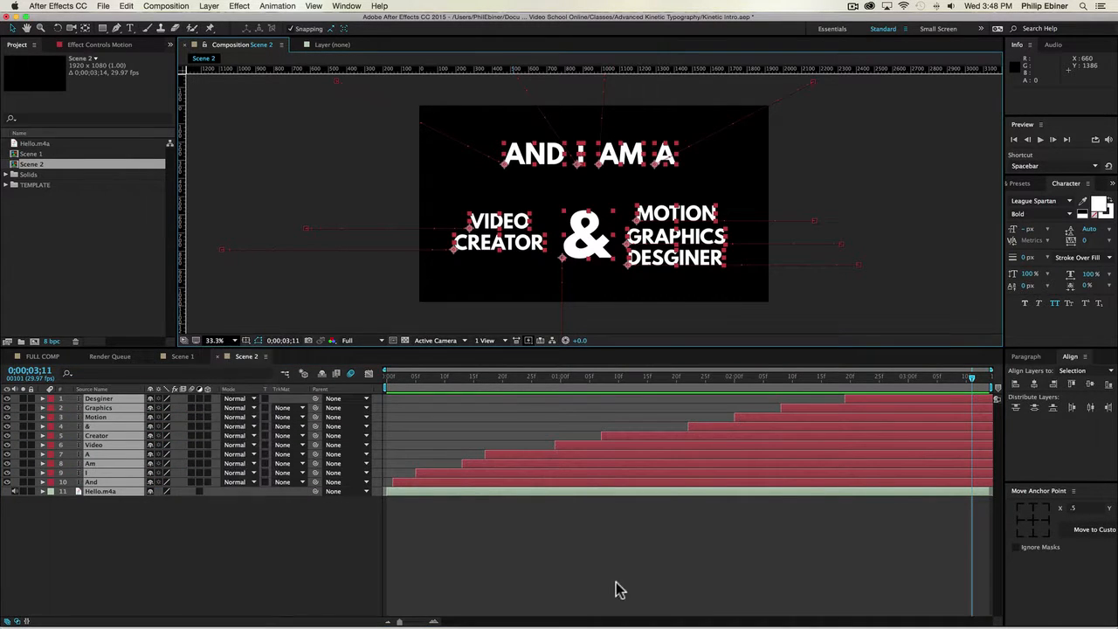
{"action": "left_click", "coordinate": [616, 589]}
{"action": "left_click_drag", "start_coordinate": [621, 346], "coordinate": [615, 404]}
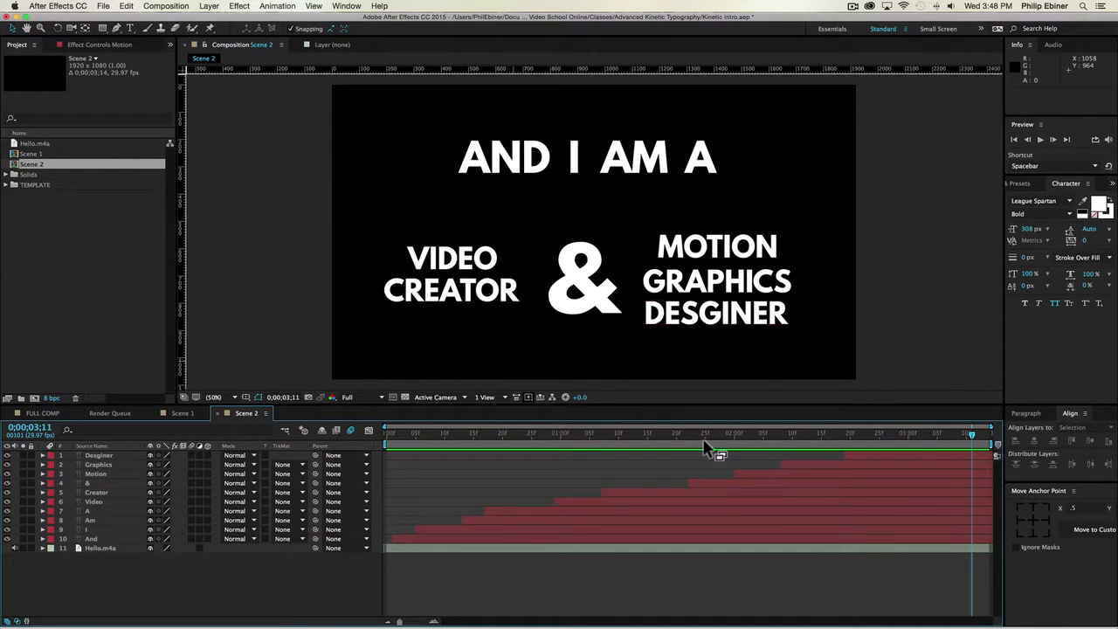
Try repositioning the "Desginer" word slightly lower at 0;00;03;05 and show its position keyframes.
{"action": "left_click_drag", "start_coordinate": [869, 434], "coordinate": [937, 435]}
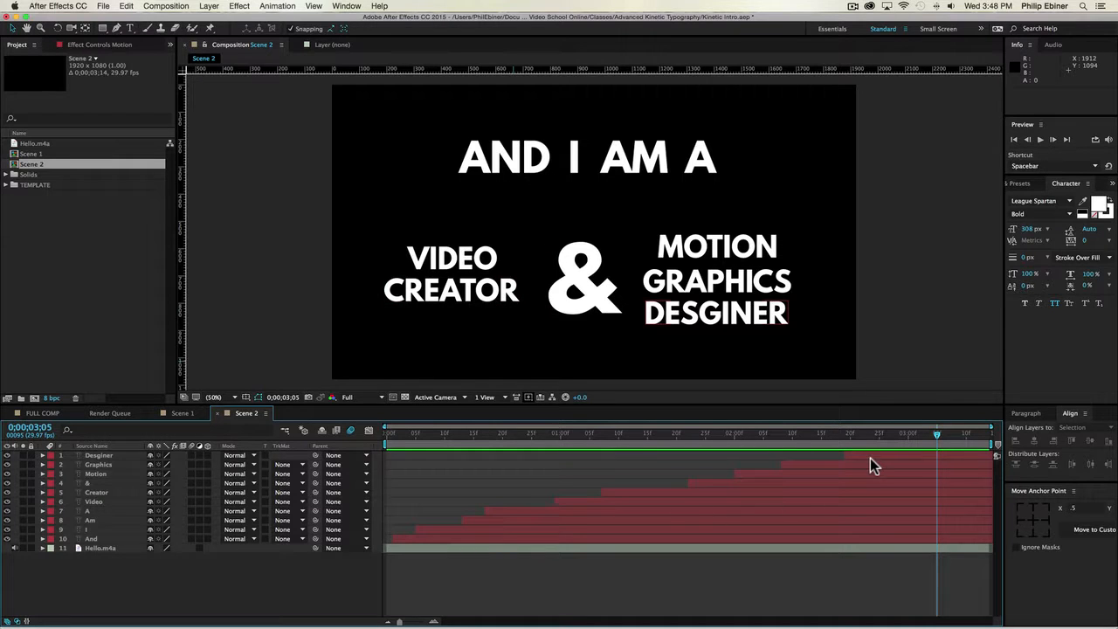
{"action": "left_click", "coordinate": [768, 318]}
{"action": "left_click_drag", "start_coordinate": [743, 315], "coordinate": [748, 331]}
{"action": "key", "text": "comma"}
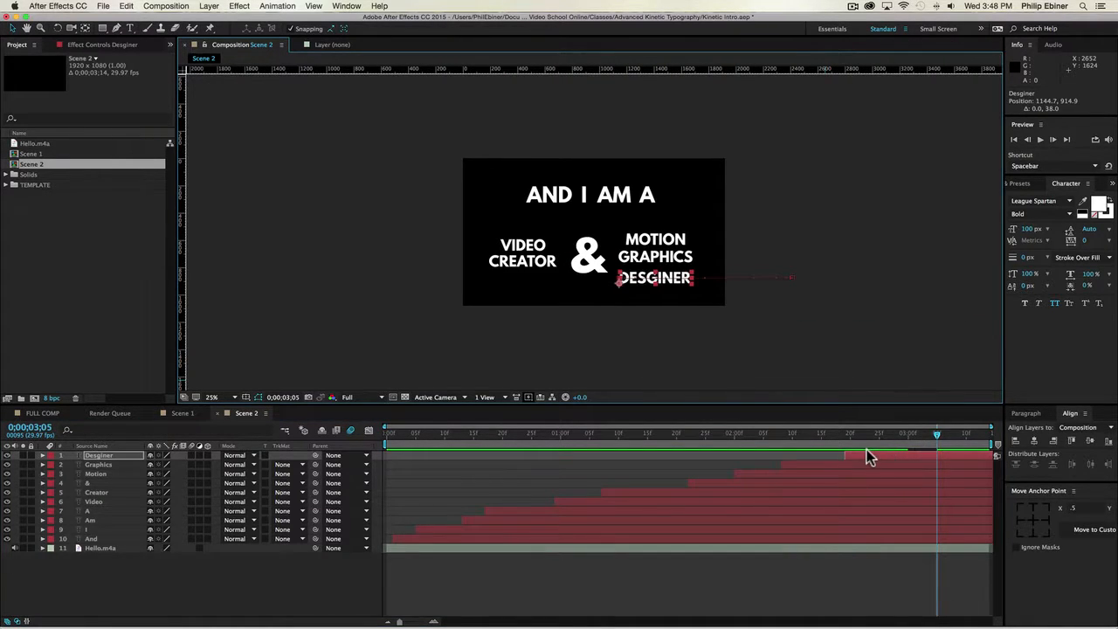
{"action": "key", "text": "p"}
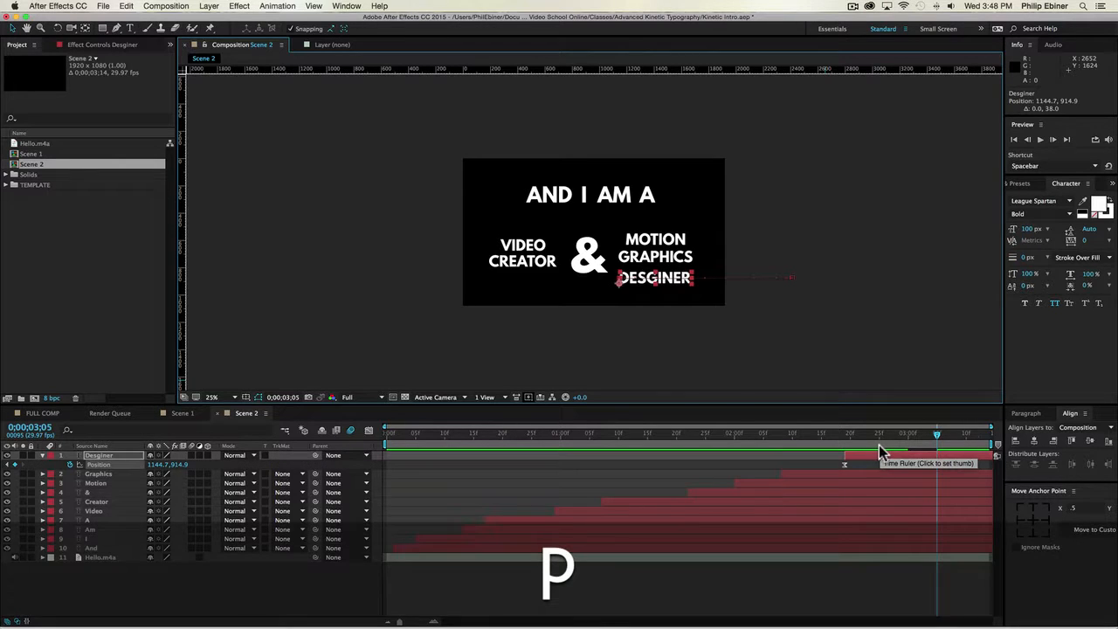
Fit the composition in the viewer, delete the "Desginer" position keyframe at 0;00;03;05 and collapse the layer.
{"action": "left_click_drag", "start_coordinate": [914, 435], "coordinate": [954, 444]}
{"action": "left_click", "coordinate": [223, 400]}
{"action": "left_click", "coordinate": [229, 500]}
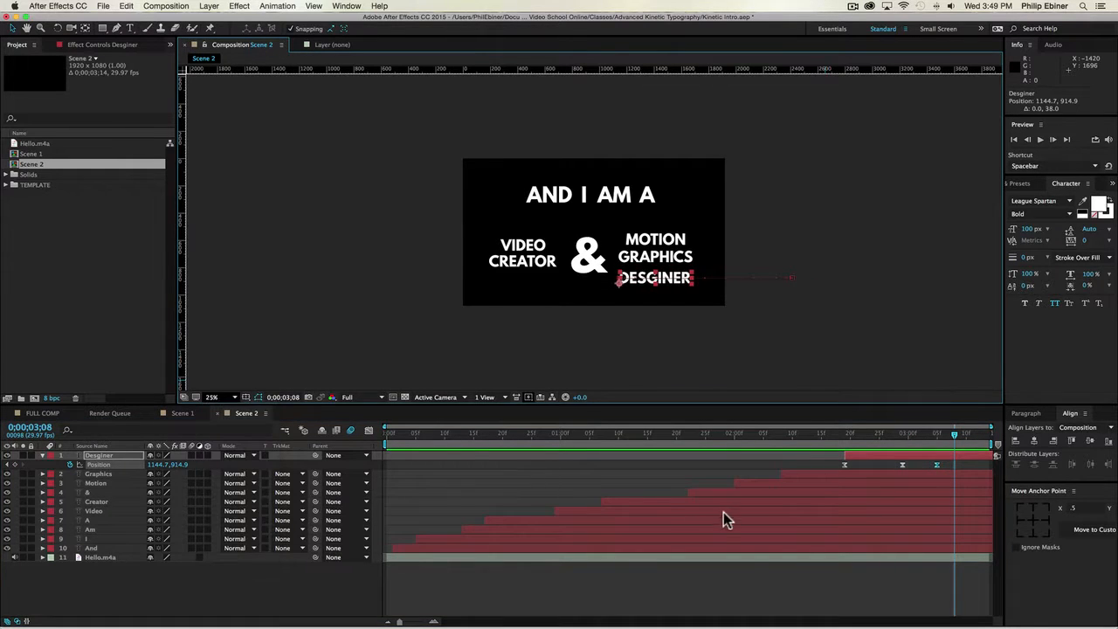
{"action": "left_click", "coordinate": [819, 570]}
{"action": "left_click", "coordinate": [934, 469]}
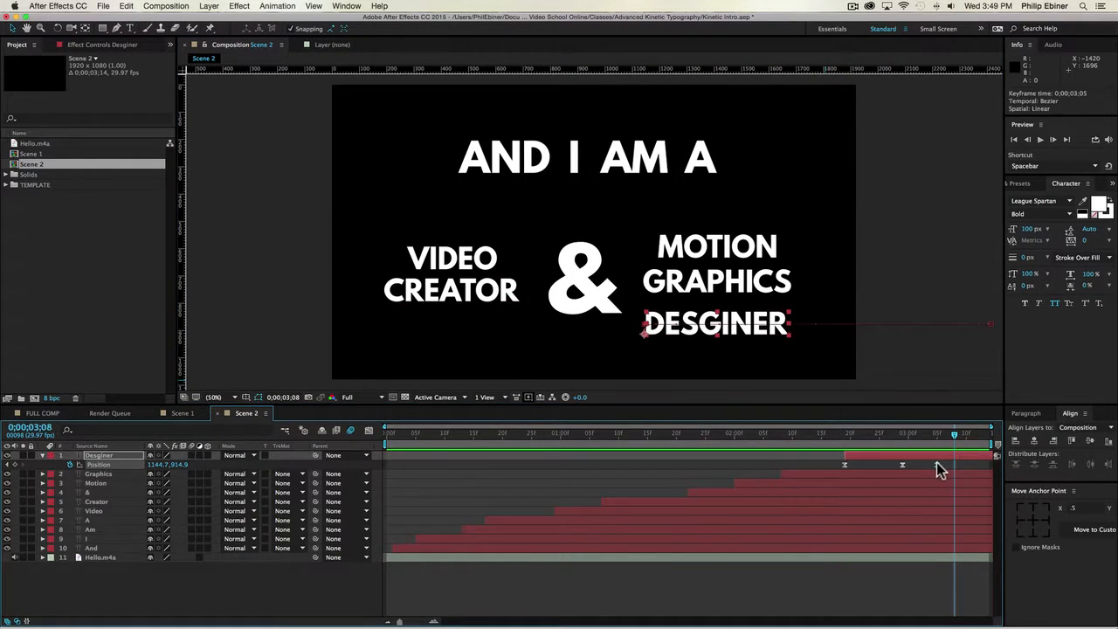
{"action": "key", "text": "BackSpace"}
{"action": "key", "text": "s"}
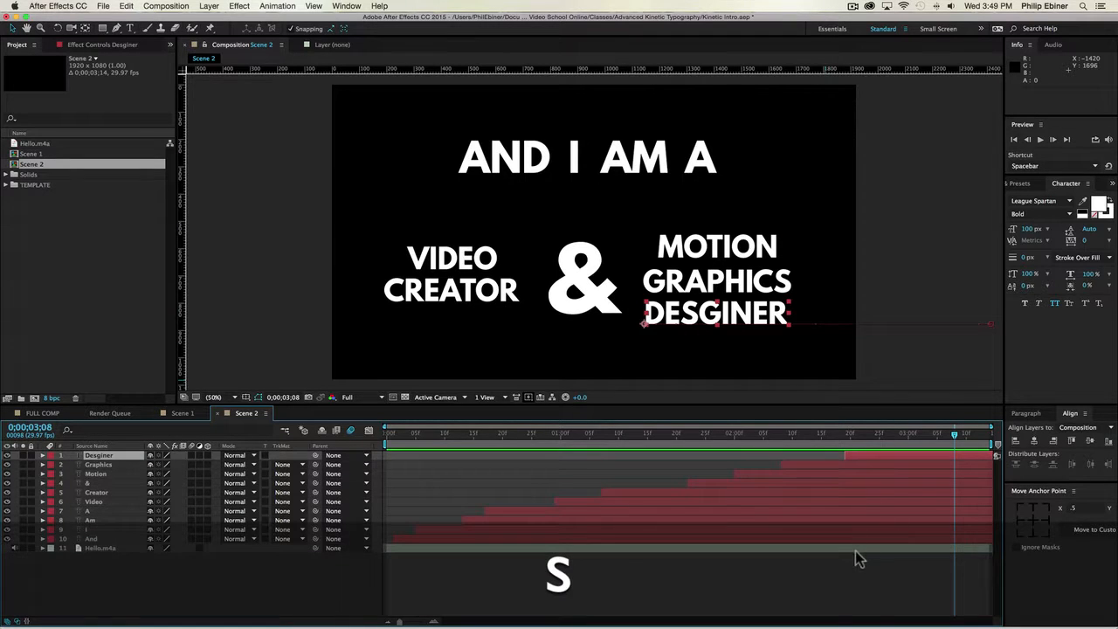
{"action": "left_click", "coordinate": [853, 558]}
Add a null object to the Scene 2 composition.
{"action": "left_click", "coordinate": [208, 7]}
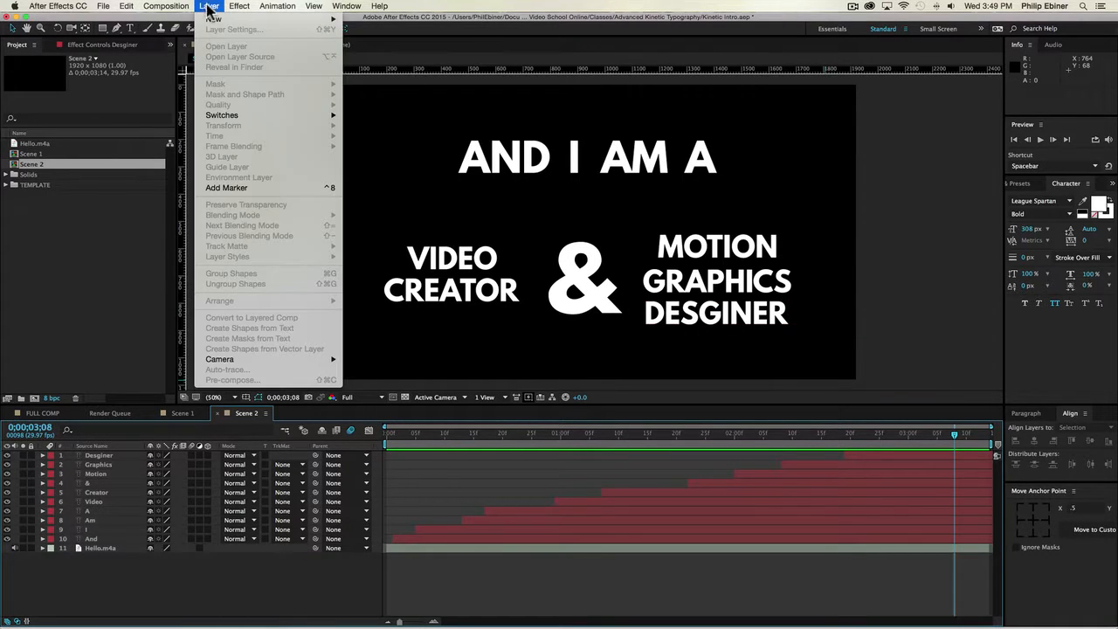
{"action": "mouse_move", "coordinate": [312, 19]}
{"action": "left_click", "coordinate": [359, 62]}
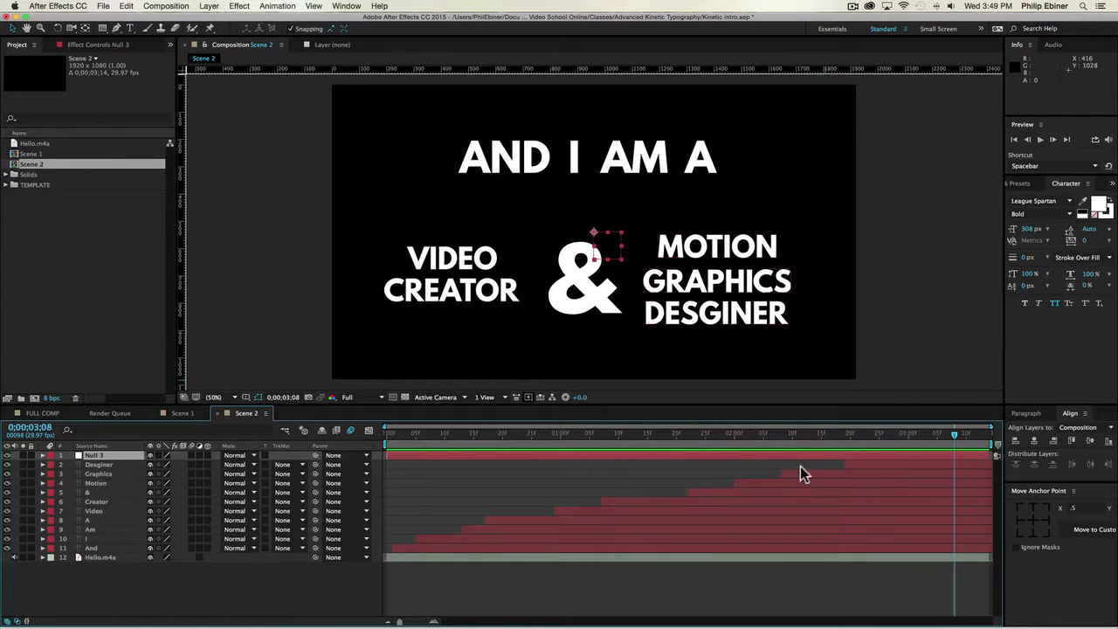
Parent all ten text layers, from "Desginer" to "And", to the null object.
{"action": "left_click", "coordinate": [117, 465]}
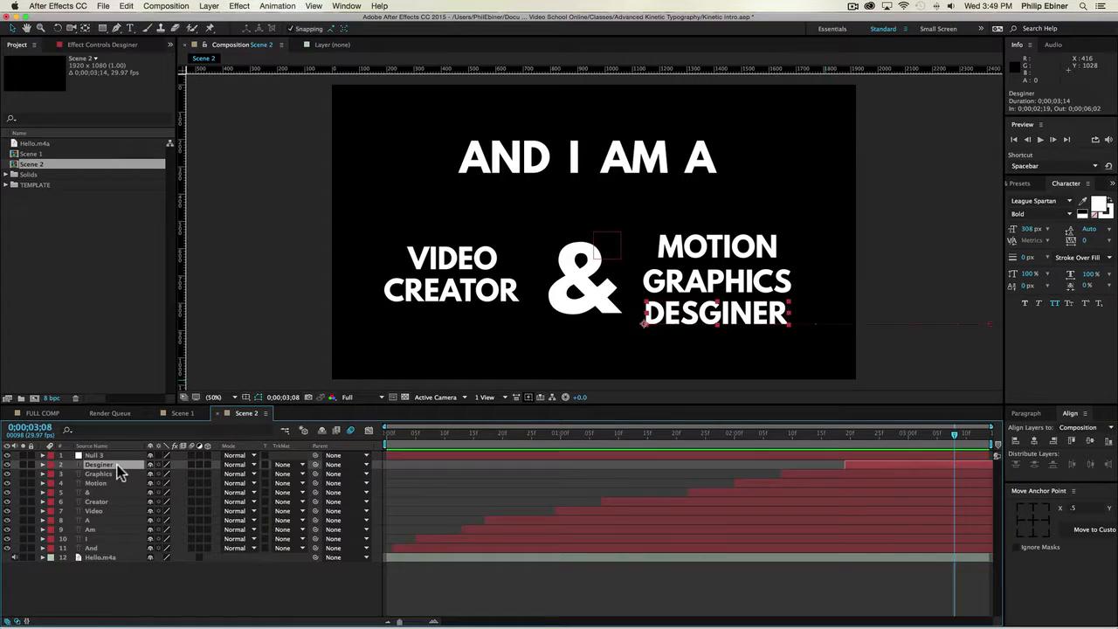
{"action": "left_click", "coordinate": [103, 548], "text": "shift"}
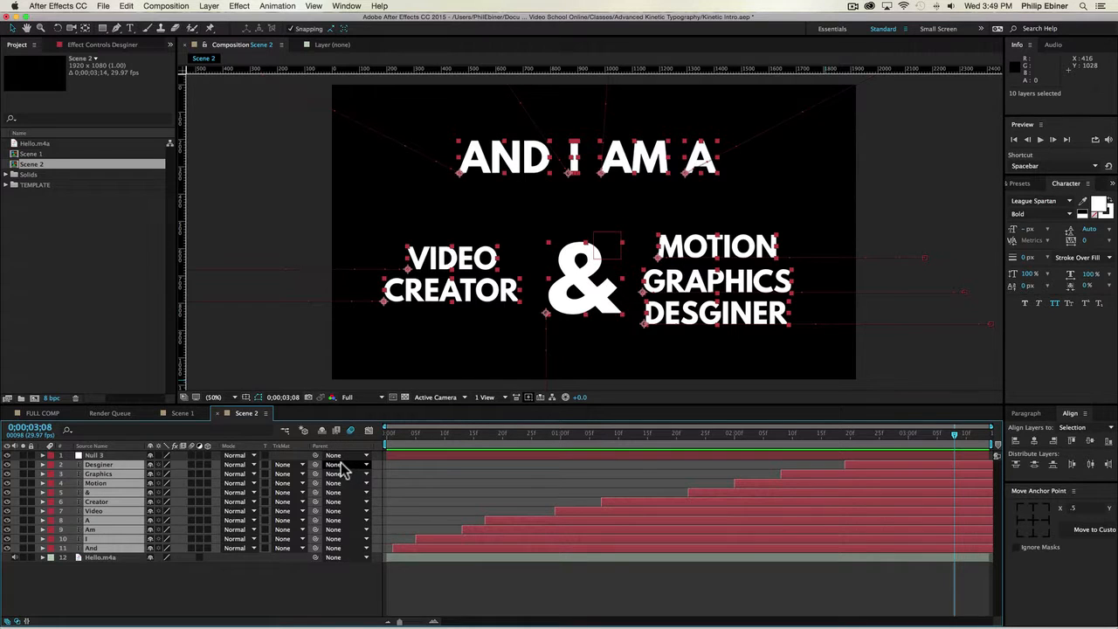
{"action": "left_click", "coordinate": [337, 463]}
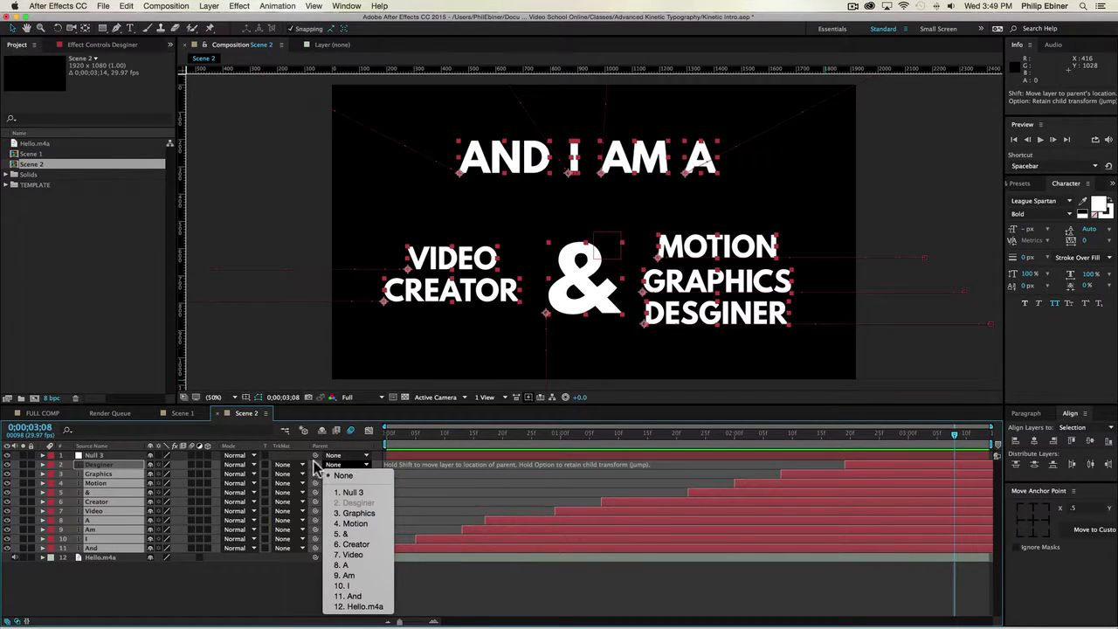
{"action": "left_click", "coordinate": [315, 467]}
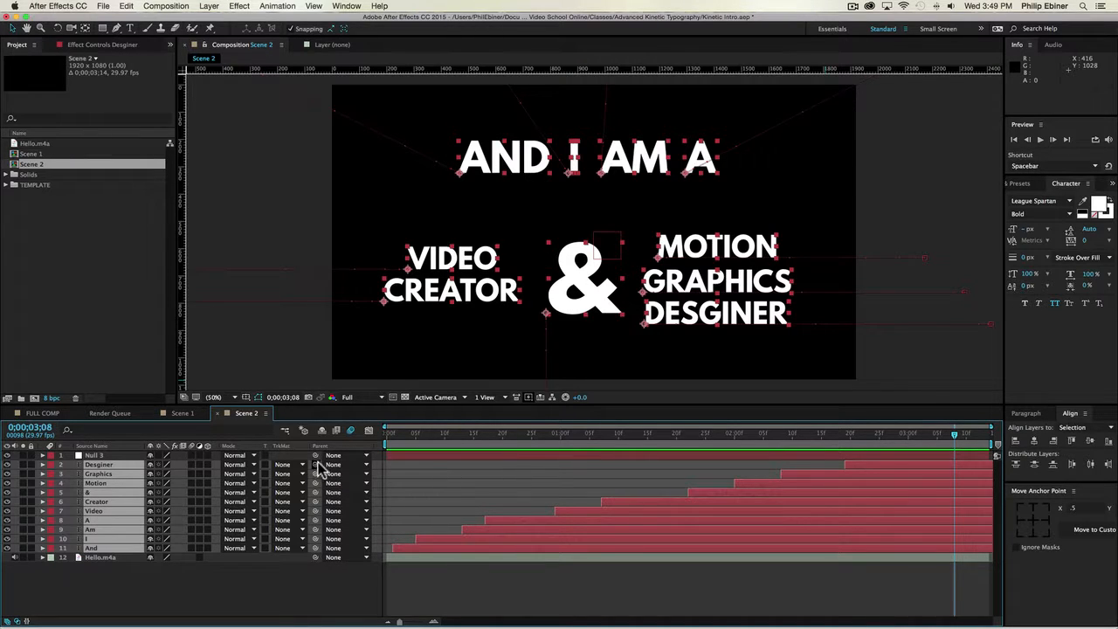
{"action": "left_click_drag", "start_coordinate": [281, 464], "coordinate": [95, 456]}
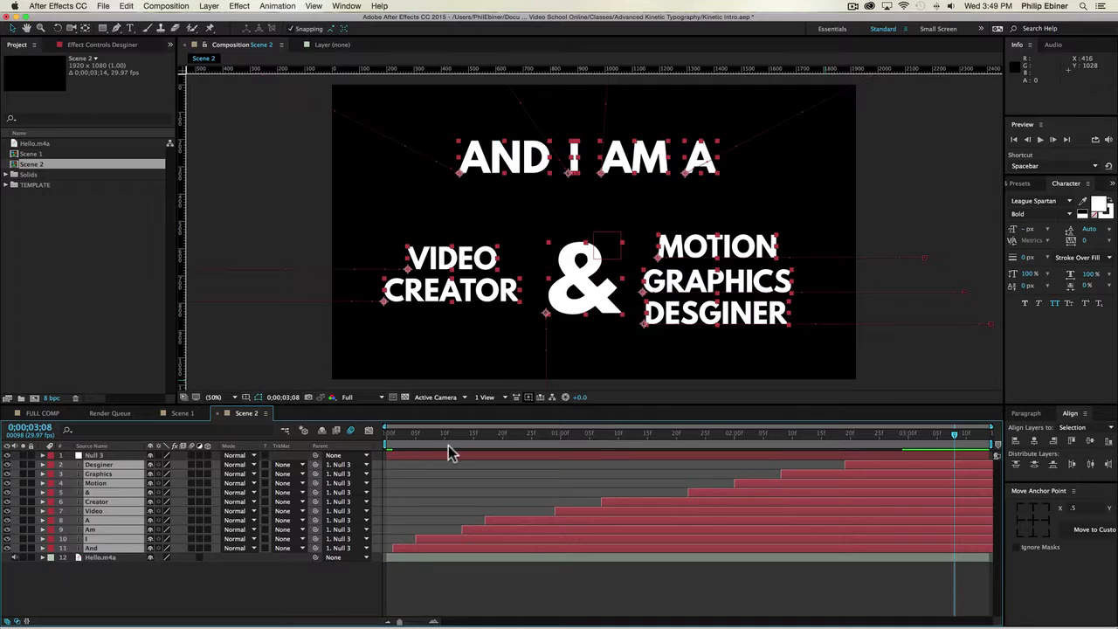
Scale up the null slightly, nudge its position down and set its rotation to 2°.
{"action": "left_click", "coordinate": [446, 453]}
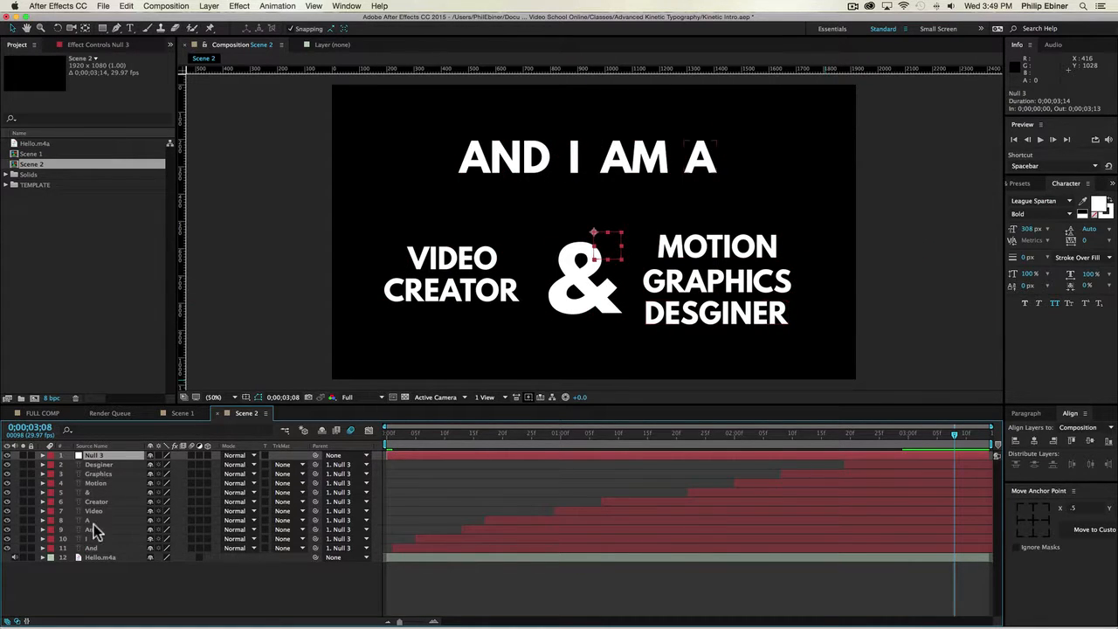
{"action": "key", "text": "s"}
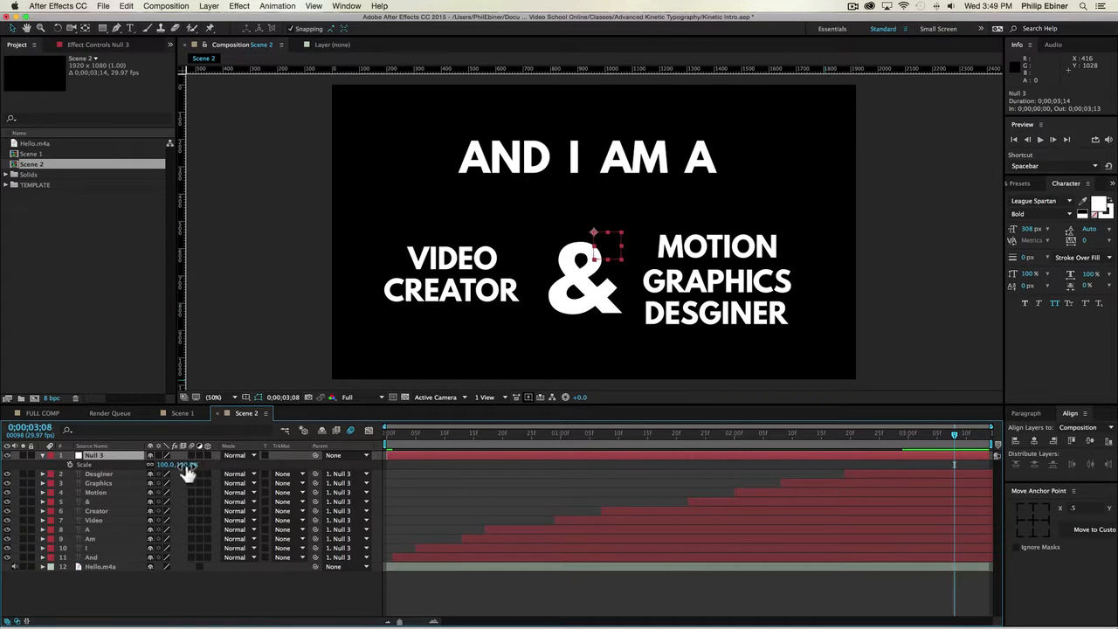
{"action": "left_click_drag", "start_coordinate": [186, 466], "coordinate": [163, 466]}
{"action": "key", "text": "p"}
{"action": "key", "text": "r"}
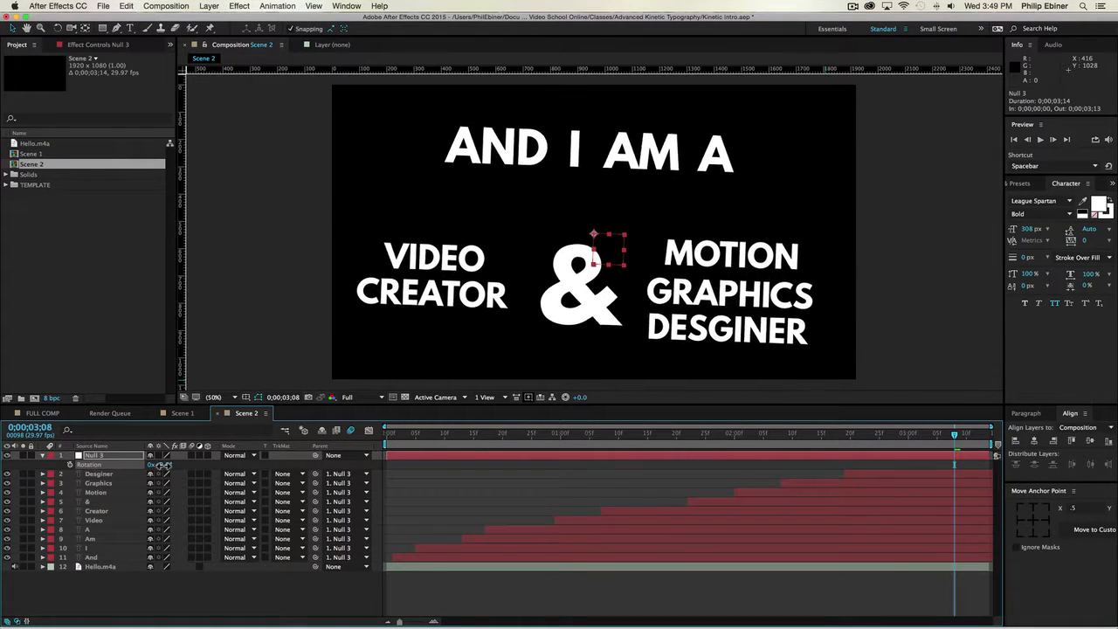
Keyframe the null's rotation from 2° at 0;00;00;24 to 0° at 0;00;00;29, previewing the motion.
{"action": "left_click_drag", "start_coordinate": [575, 434], "coordinate": [433, 434]}
{"action": "key", "text": "Home"}
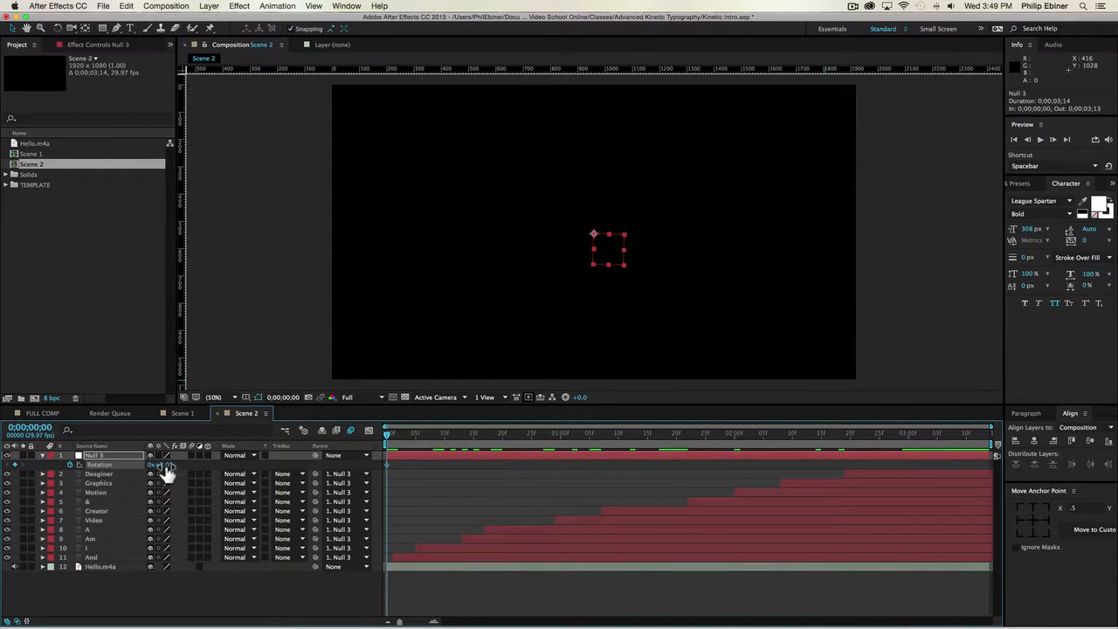
{"action": "key", "text": "space"}
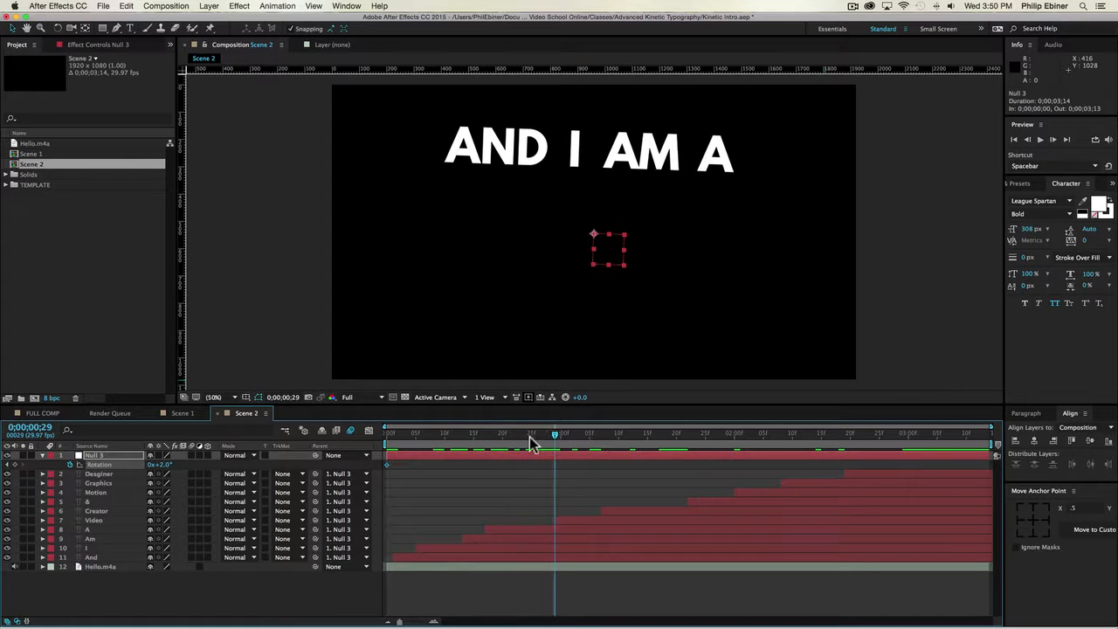
{"action": "key", "text": "KP_Enter"}
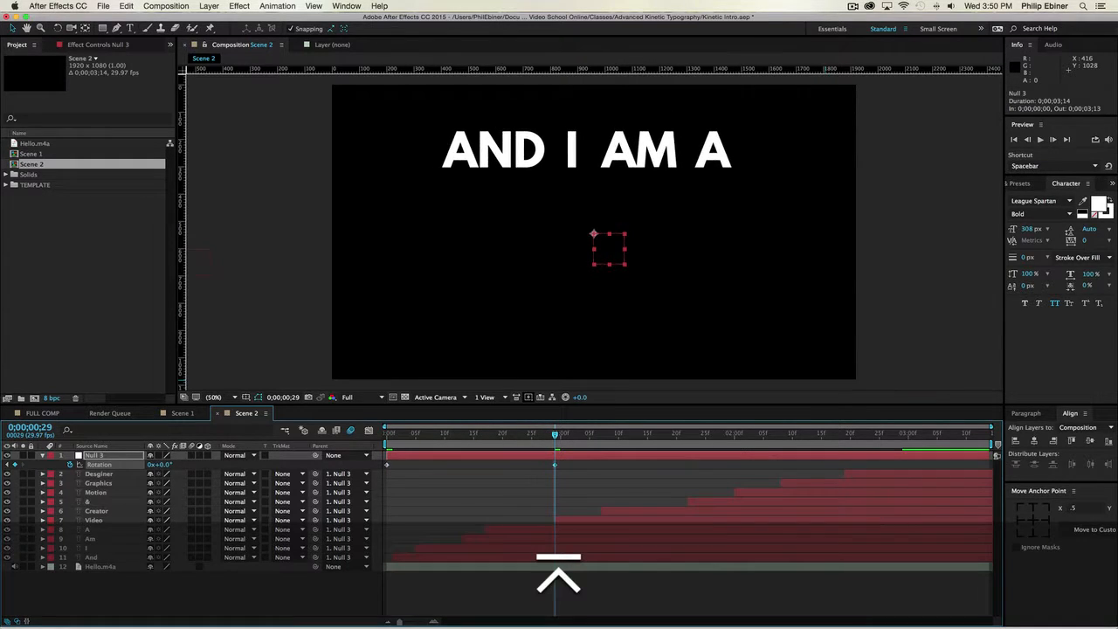
{"action": "key", "text": "KP_0"}
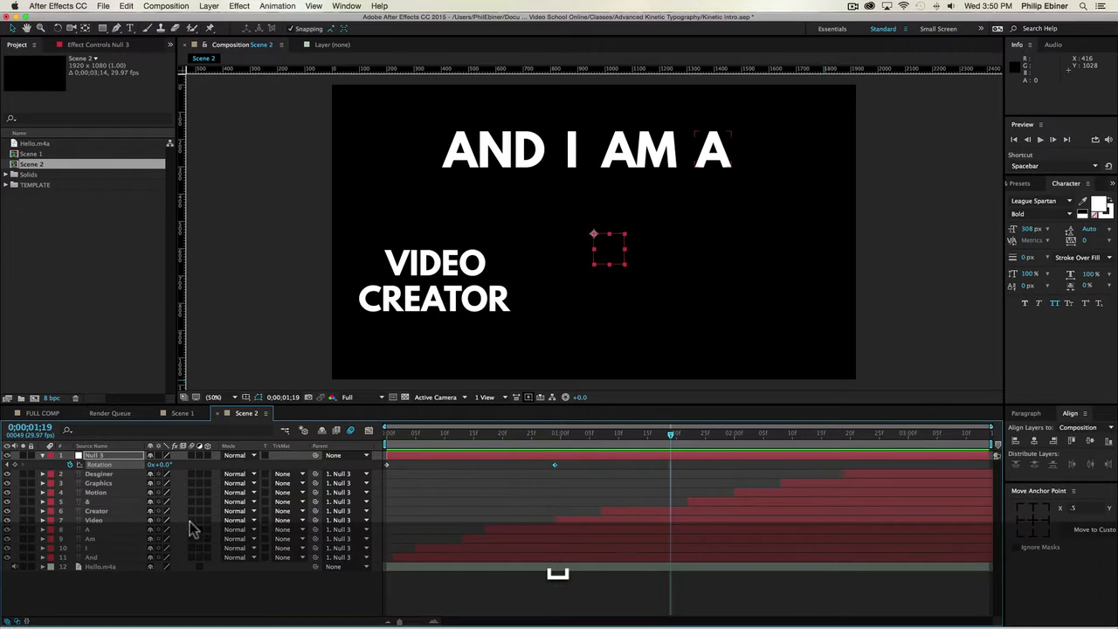
{"action": "left_click_drag", "start_coordinate": [387, 464], "coordinate": [528, 469]}
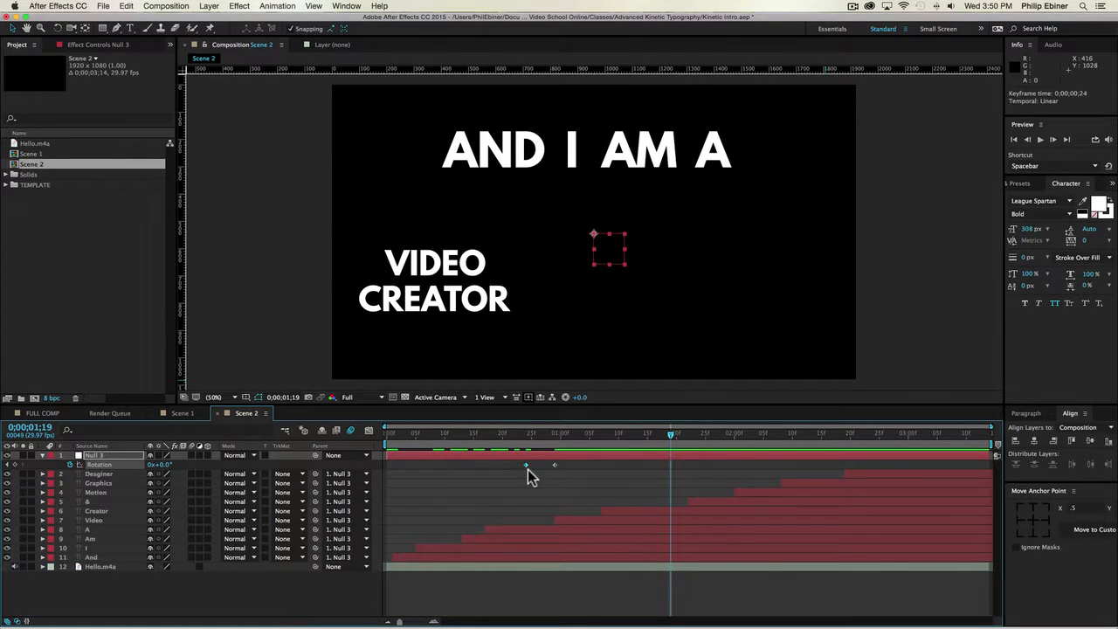
Keyframe the null's rotation at 0° at 0;00;01;24 and at -9° at 0;00;01;29.
{"action": "left_click_drag", "start_coordinate": [646, 443], "coordinate": [699, 455]}
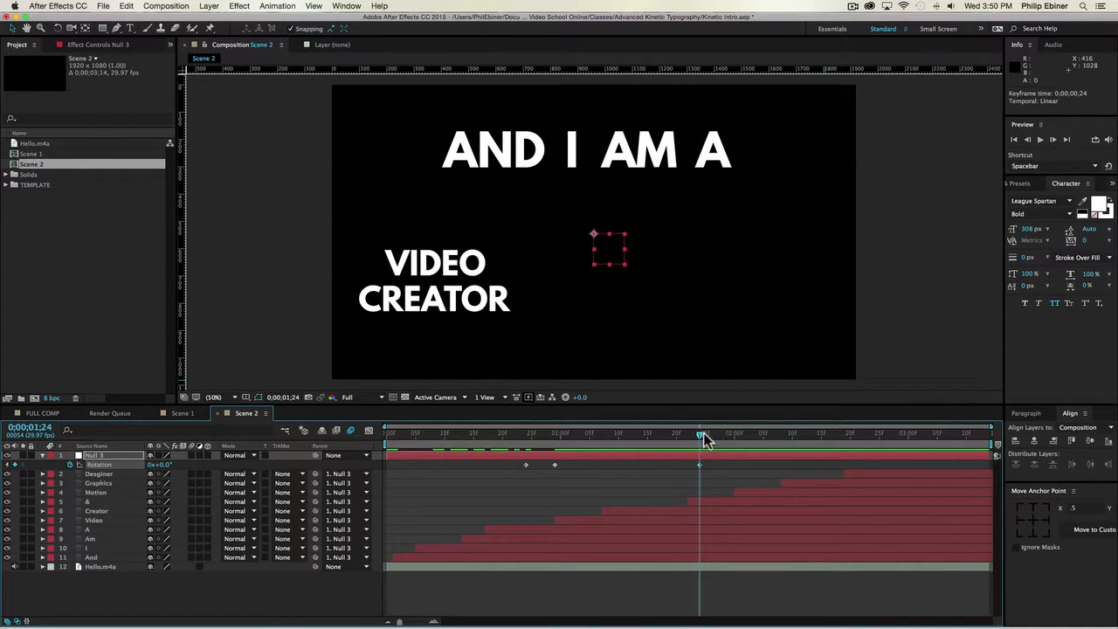
{"action": "left_click_drag", "start_coordinate": [706, 438], "coordinate": [729, 436]}
{"action": "left_click_drag", "start_coordinate": [164, 466], "coordinate": [157, 464]}
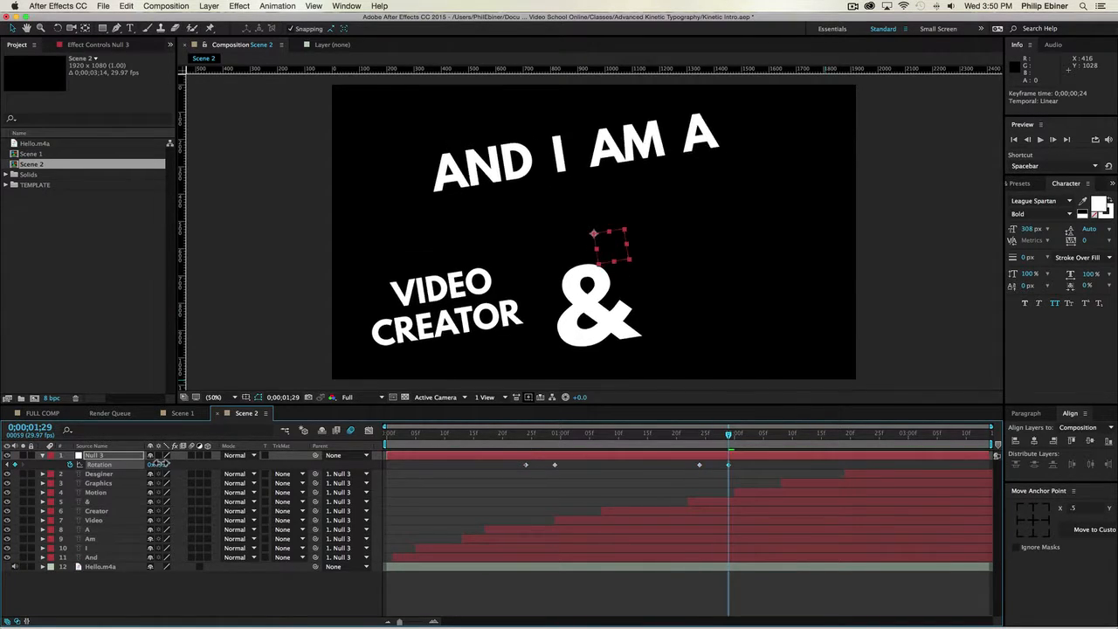
Preview the rotation, move its third keyframe to 0;00;01;23, and apply Easy Ease to all four of the null's rotation keyframes.
{"action": "key", "text": "0"}
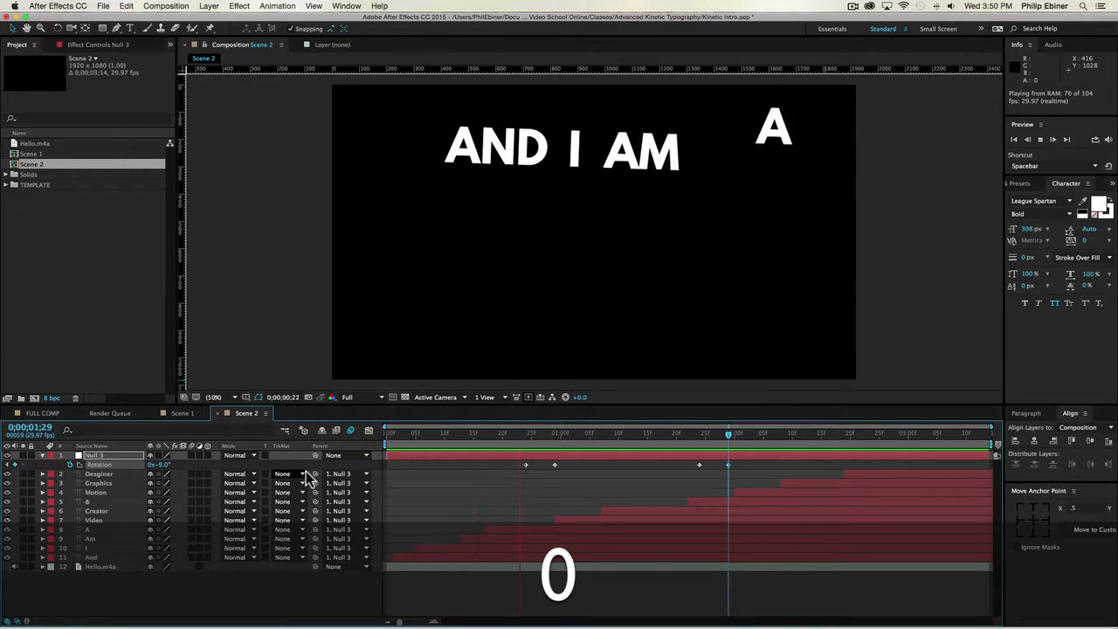
{"action": "key", "text": "space"}
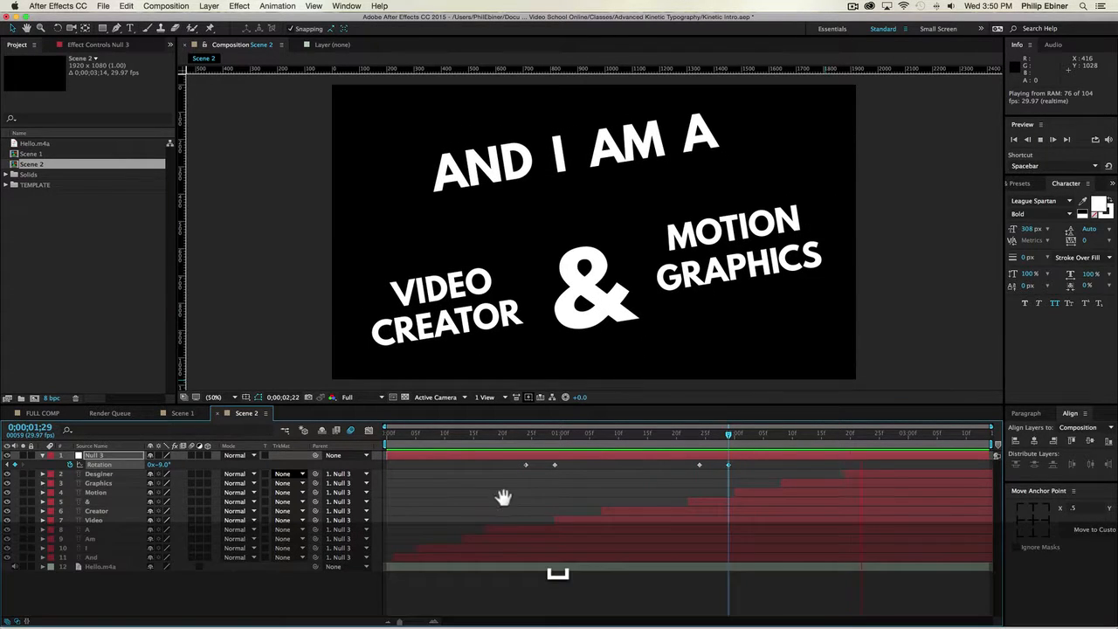
{"action": "left_click_drag", "start_coordinate": [753, 461], "coordinate": [515, 469]}
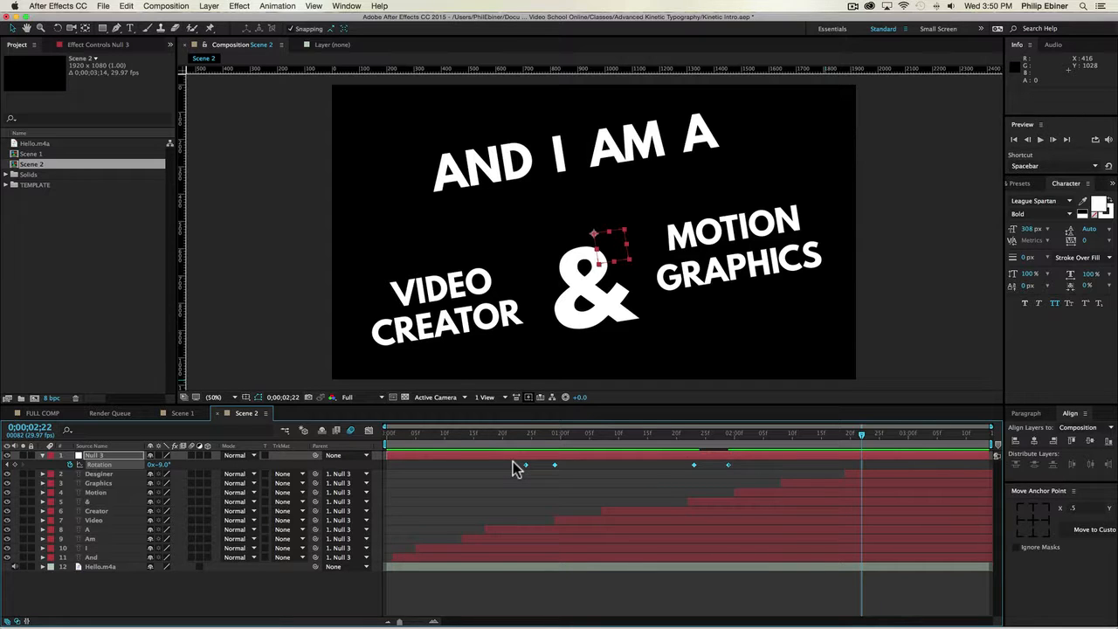
{"action": "key", "text": "F9"}
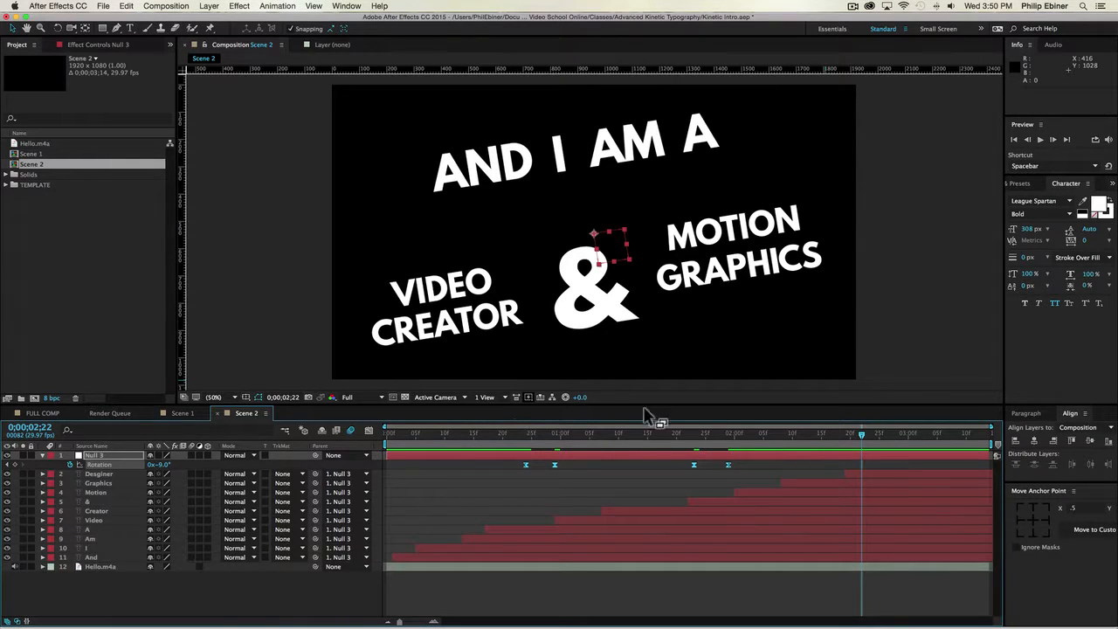
Add a scale keyframe of 112% to the null at 0;00;01;23 and show its keyframed scale and rotation together.
{"action": "left_click_drag", "start_coordinate": [700, 431], "coordinate": [694, 442]}
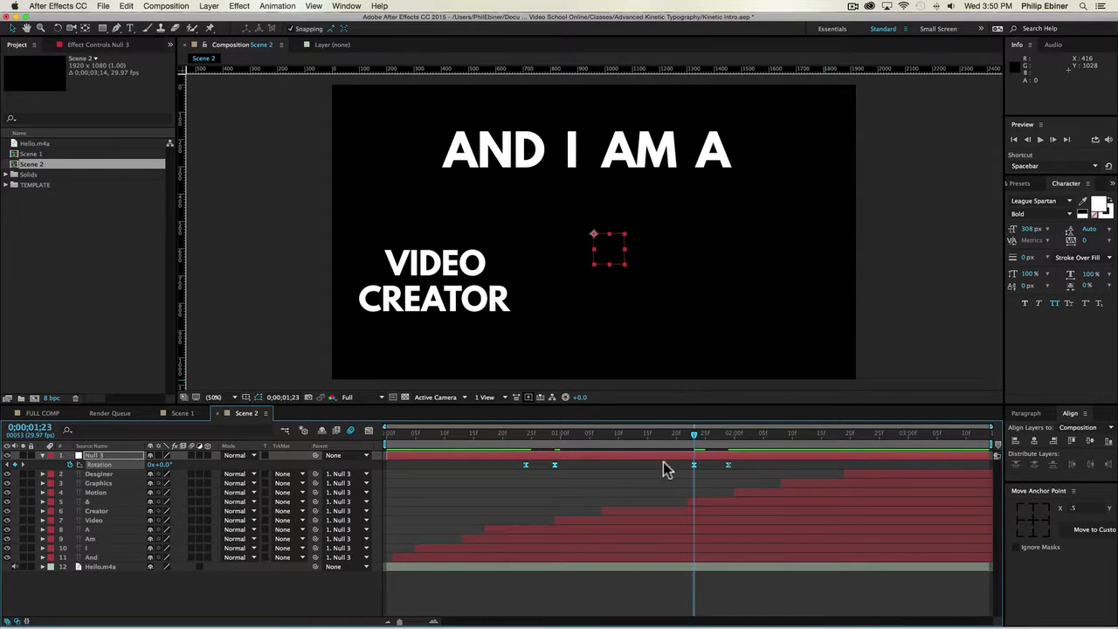
{"action": "left_click", "coordinate": [663, 464]}
{"action": "left_click", "coordinate": [667, 454]}
{"action": "key", "text": "s"}
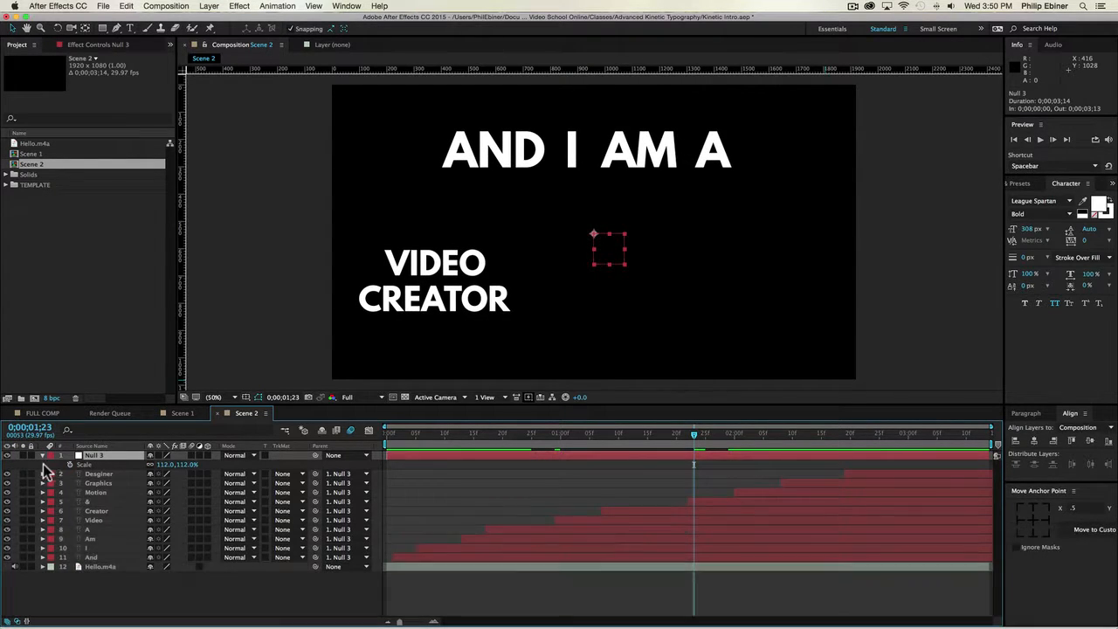
{"action": "key", "text": "u"}
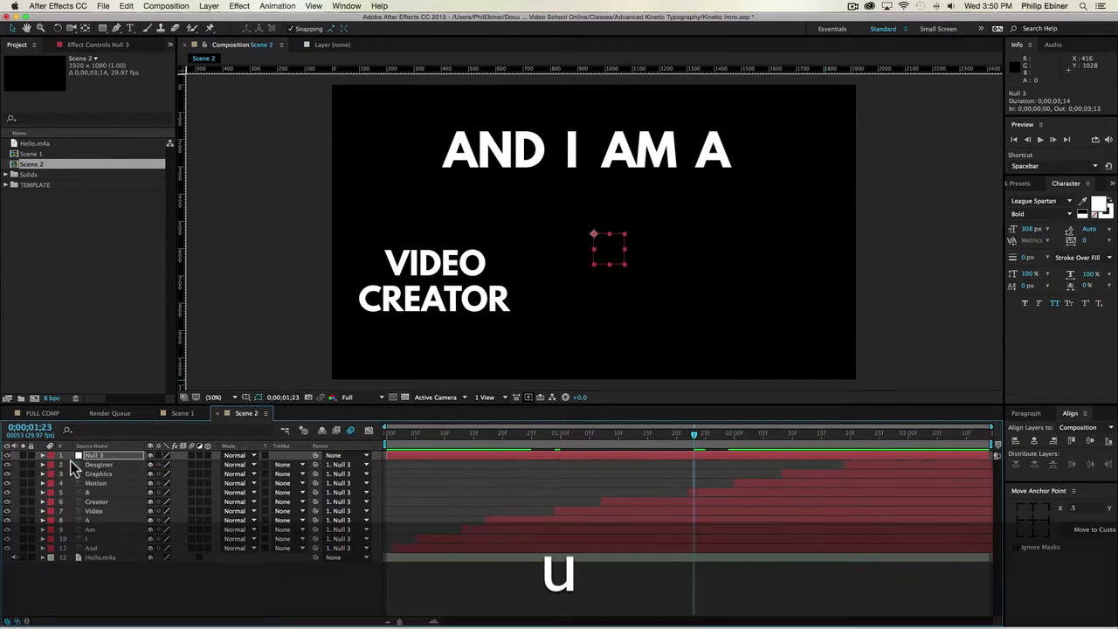
{"action": "key", "text": "u"}
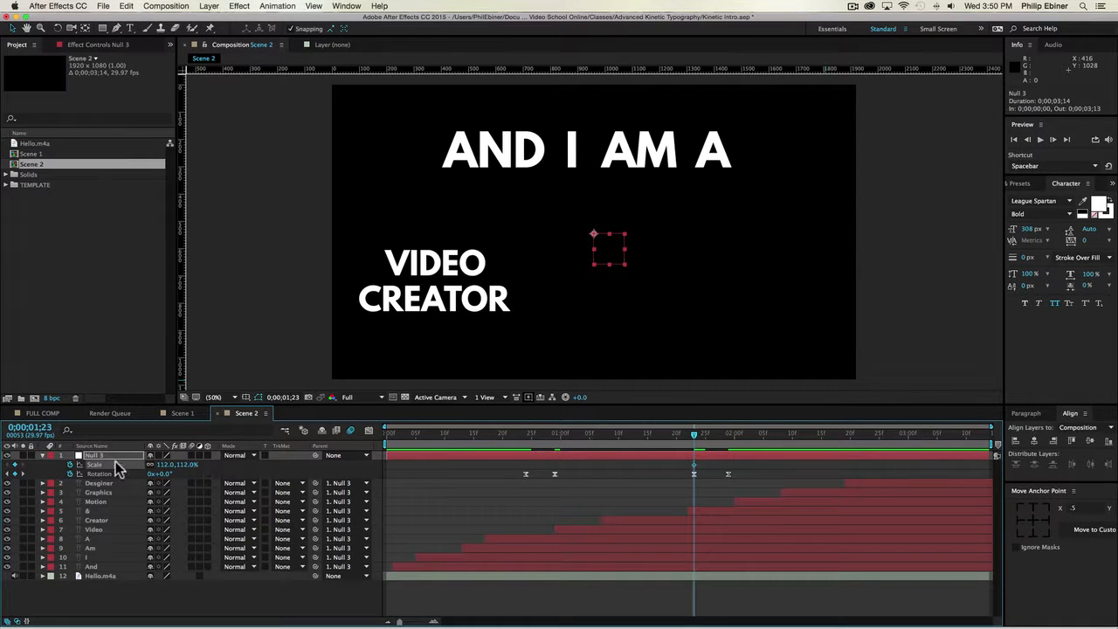
Keyframe the null's scale at 131% at 0;00;01;29 and preview the animation.
{"action": "left_click_drag", "start_coordinate": [737, 439], "coordinate": [729, 440]}
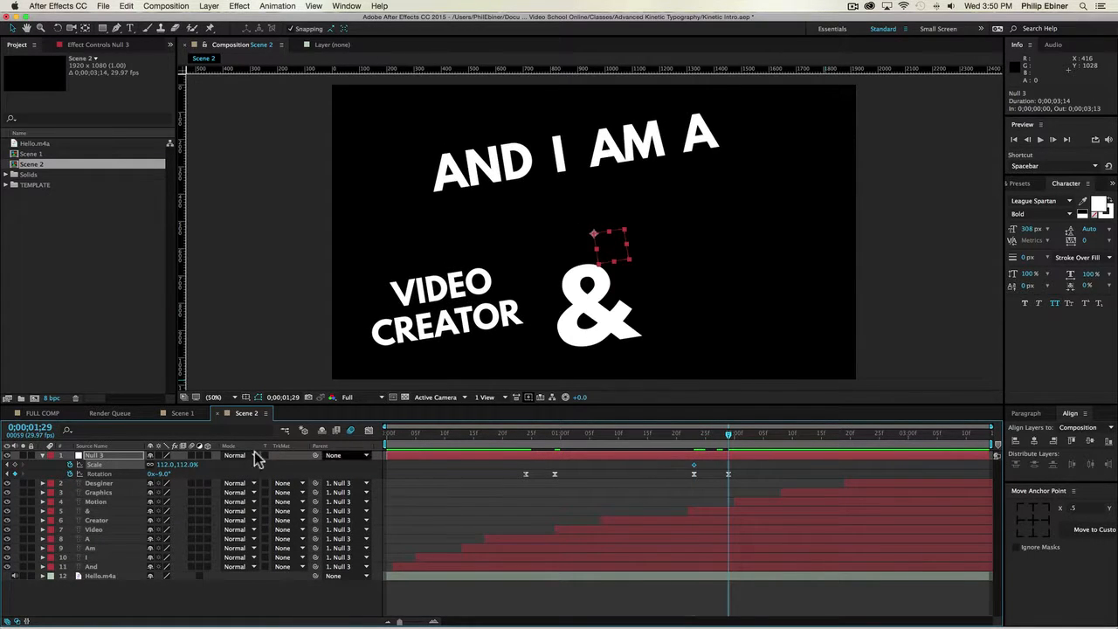
{"action": "left_click_drag", "start_coordinate": [185, 464], "coordinate": [201, 467]}
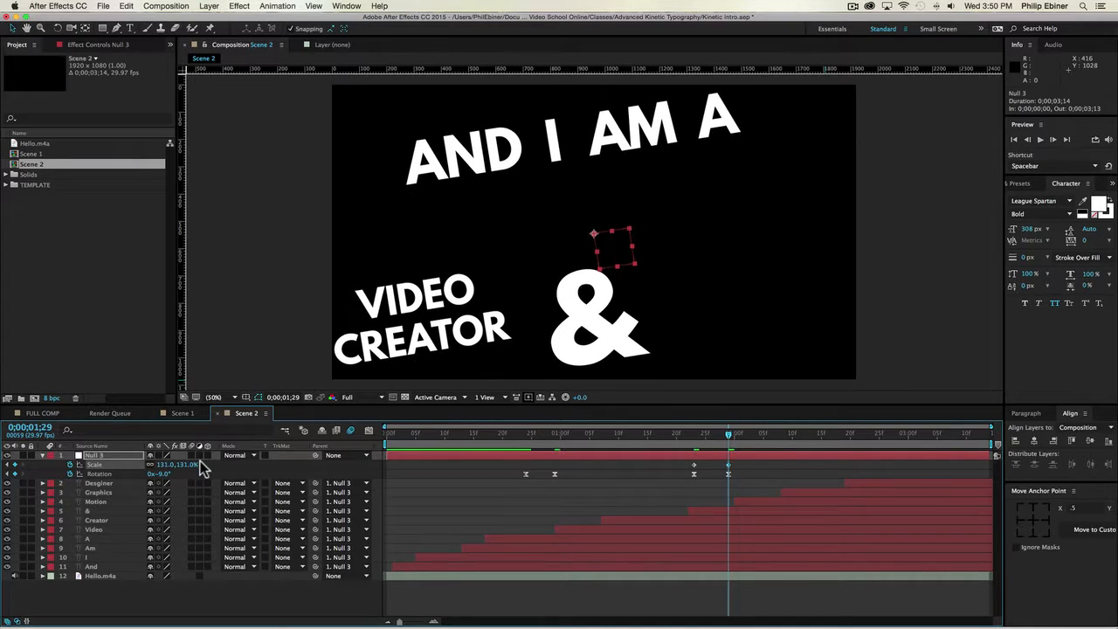
{"action": "key", "text": "0"}
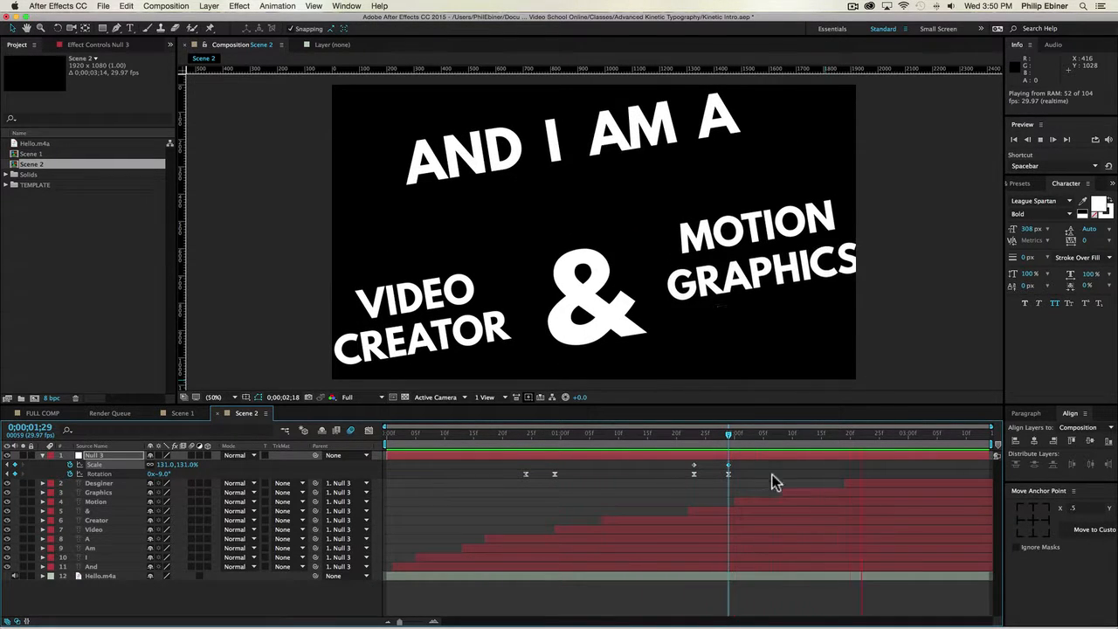
{"action": "key", "text": "space"}
Apply Easy Ease to both of the null's scale keyframes and play back the result.
{"action": "left_click_drag", "start_coordinate": [749, 468], "coordinate": [681, 463]}
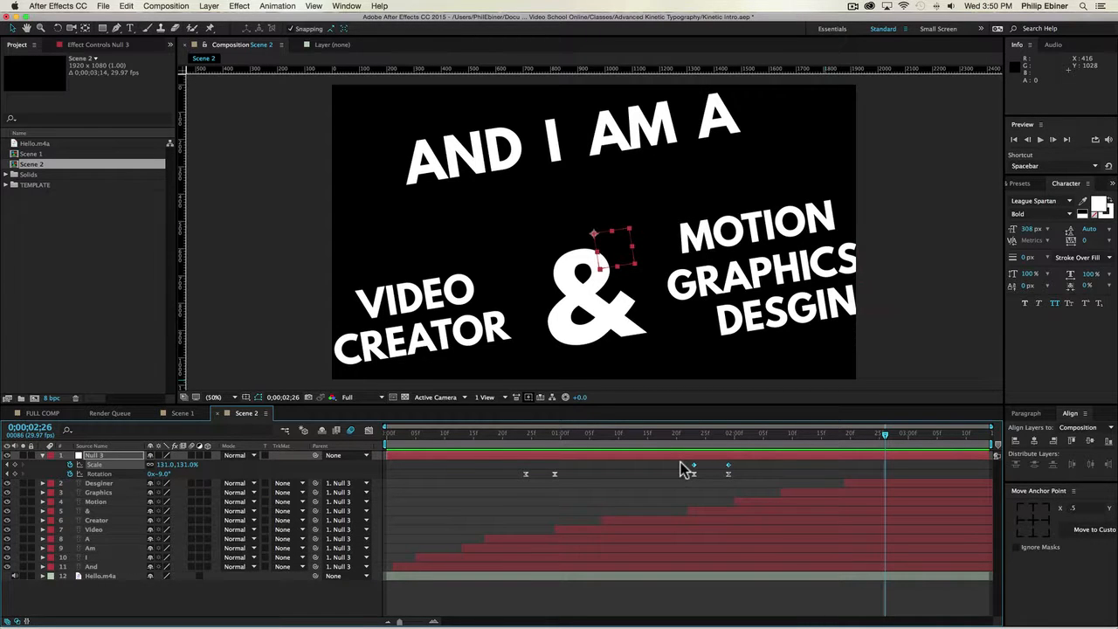
{"action": "key", "text": "F9"}
{"action": "key", "text": "0"}
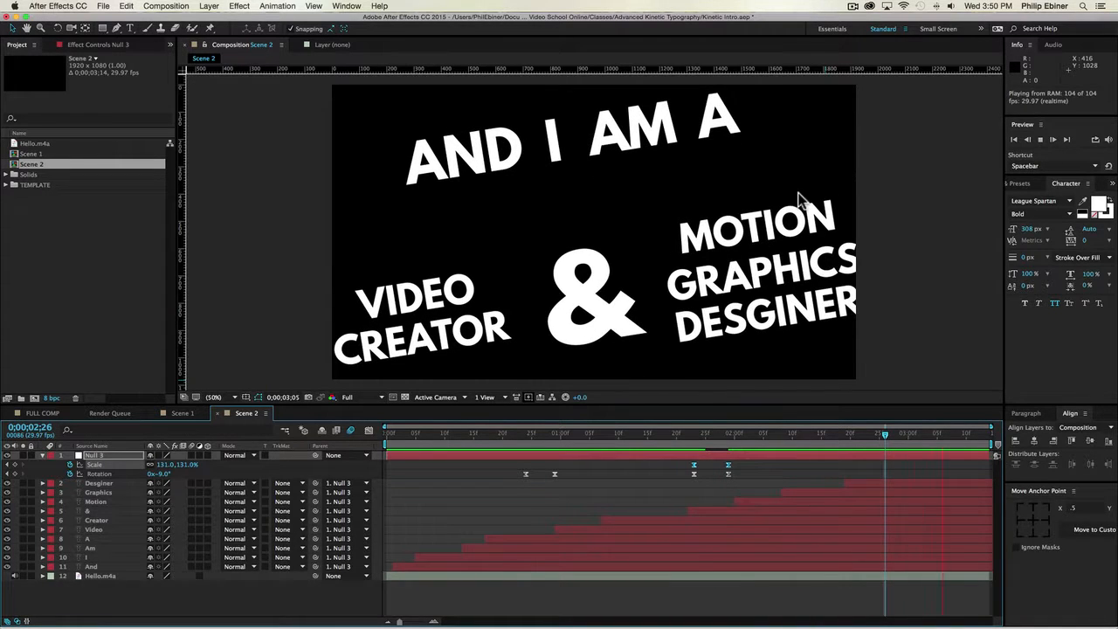
Set the null's scale keyframe at 0;00;01;29 to 110% and scrub through the motion to check the framing.
{"action": "left_click", "coordinate": [732, 441]}
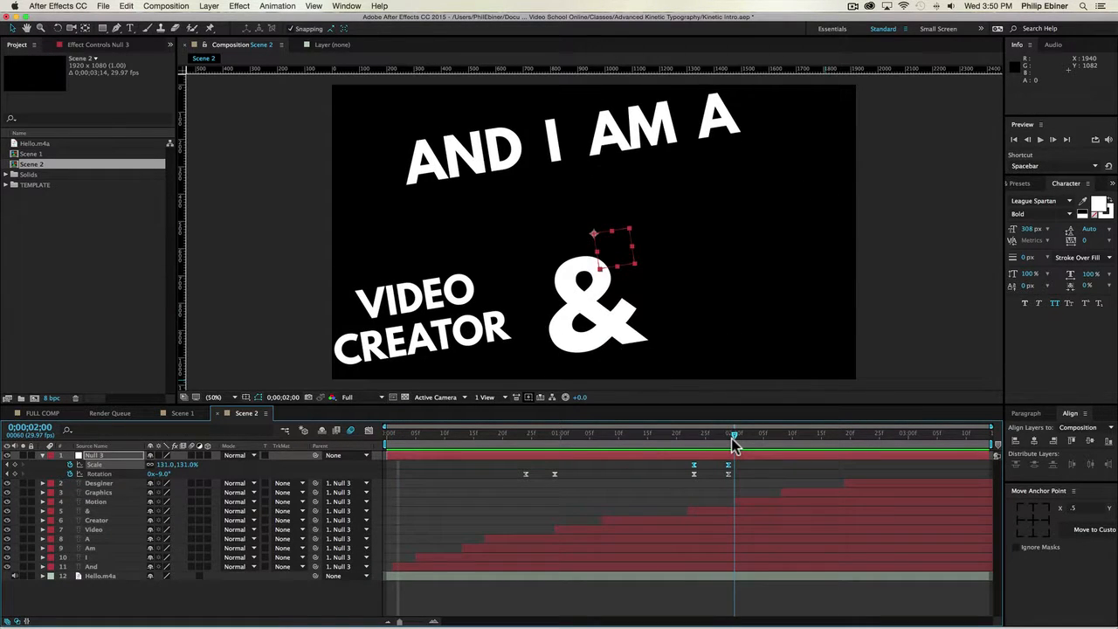
{"action": "mouse_move", "coordinate": [732, 444]}
{"action": "left_mouse_down"}
{"action": "mouse_move", "coordinate": [928, 437]}
{"action": "mouse_move", "coordinate": [883, 449]}
{"action": "mouse_move", "coordinate": [732, 449]}
{"action": "left_mouse_up"}
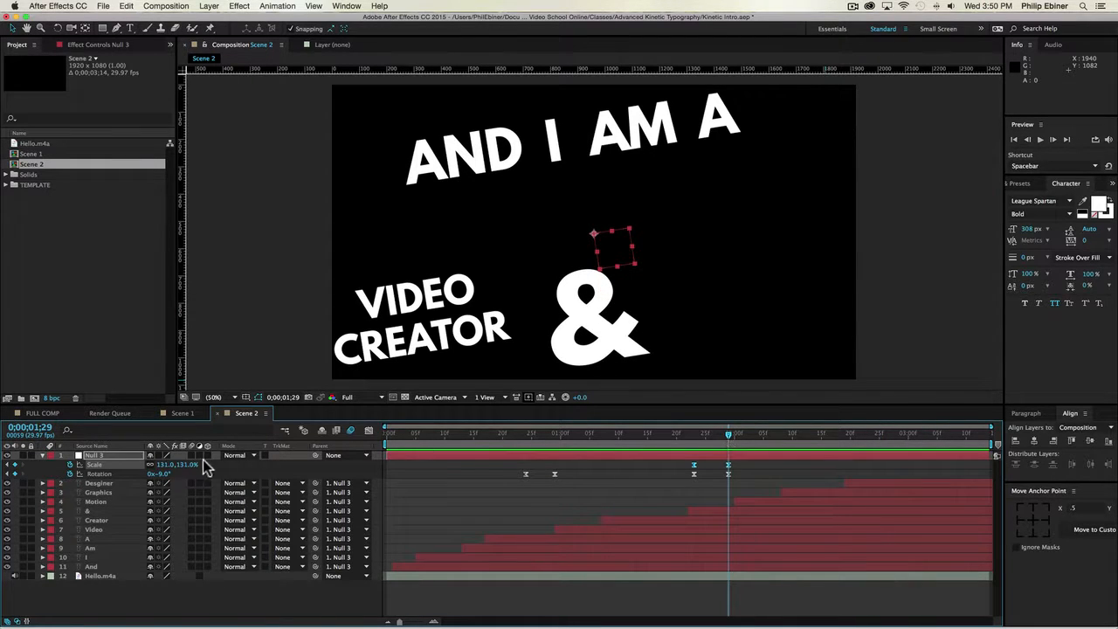
{"action": "left_click_drag", "start_coordinate": [191, 465], "coordinate": [172, 465]}
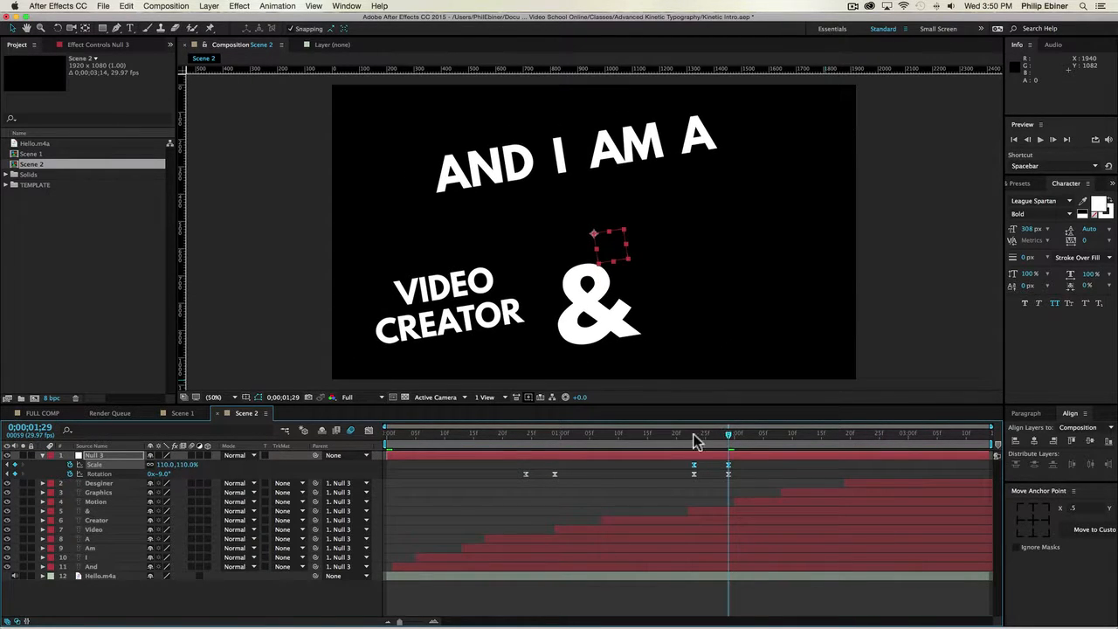
{"action": "left_click_drag", "start_coordinate": [693, 434], "coordinate": [795, 456]}
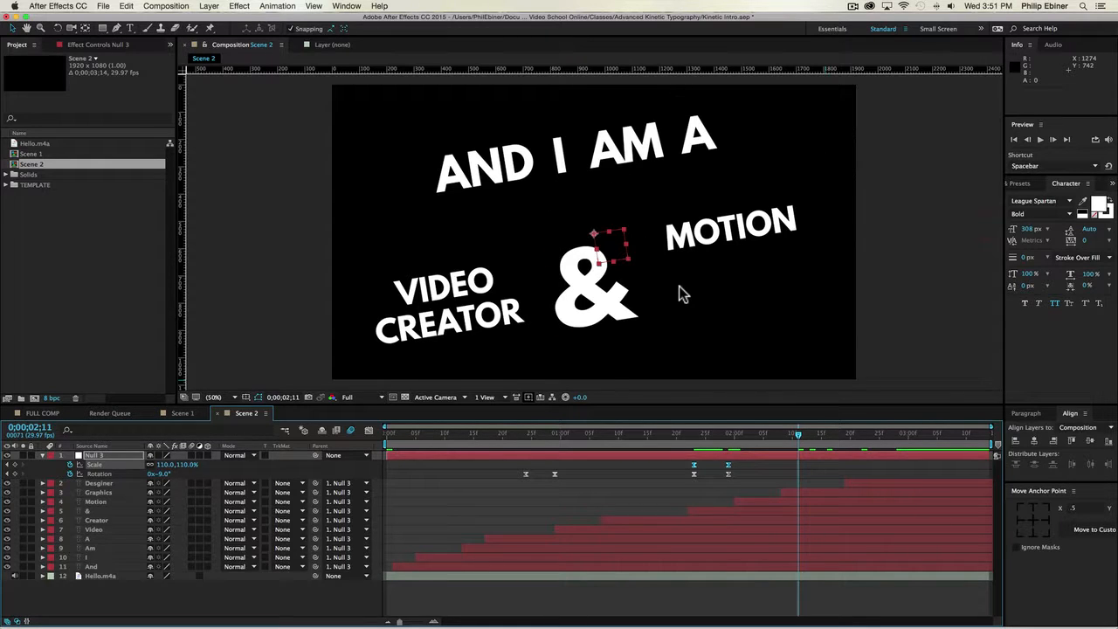
Open the FULL COMP composition and scrub through its finished scenes up to about 0;00;08;27.
{"action": "left_click", "coordinate": [40, 413]}
{"action": "left_click_drag", "start_coordinate": [670, 432], "coordinate": [769, 452]}
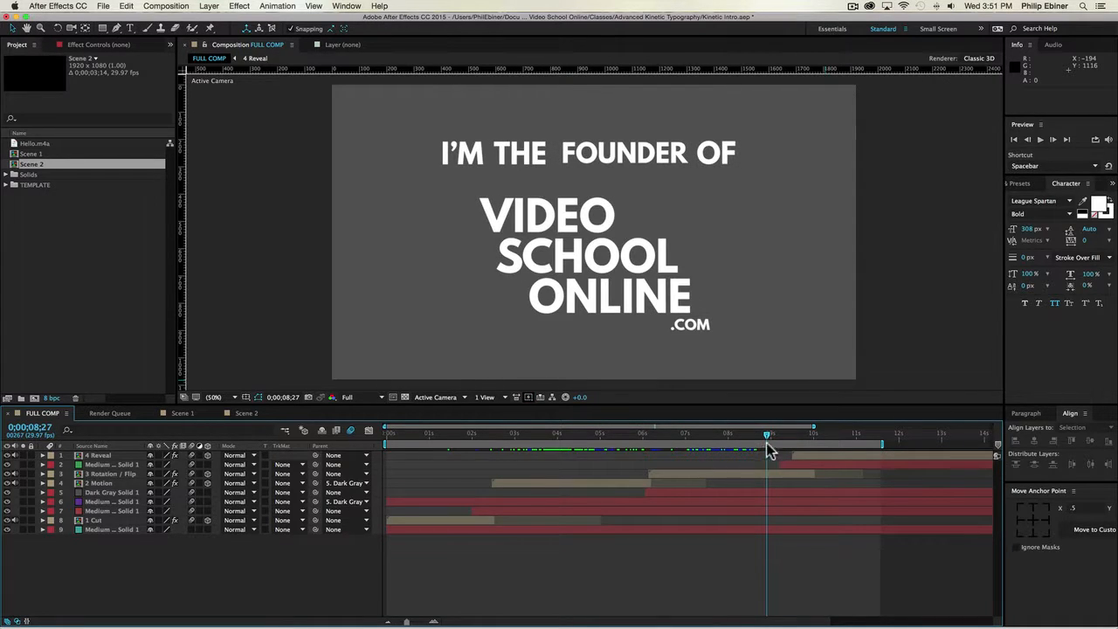